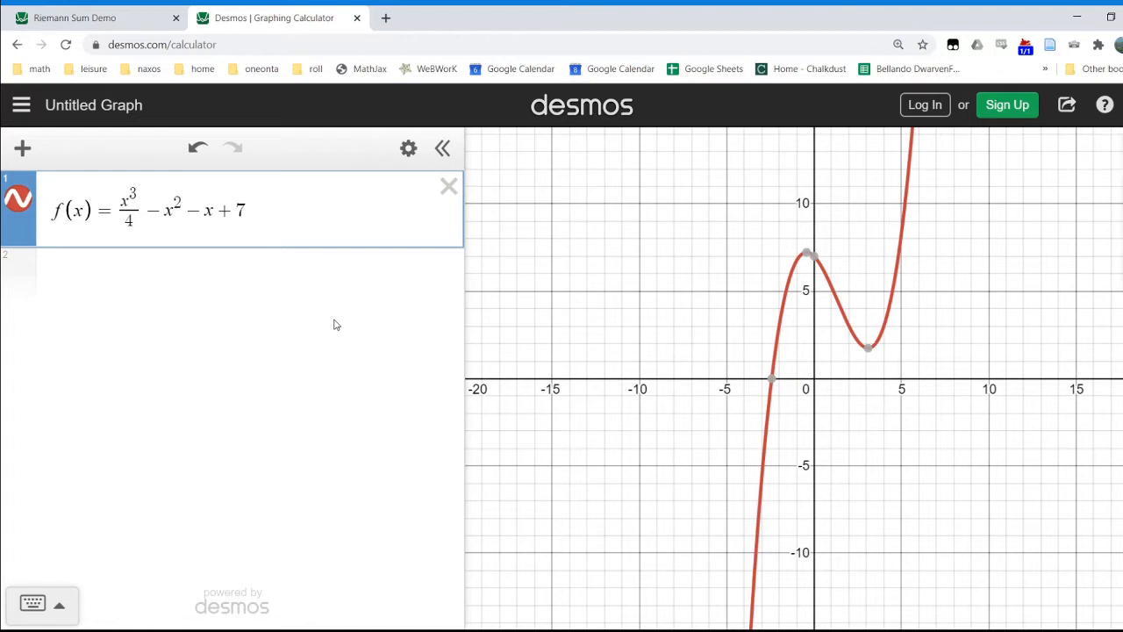
Define the slider variables a = -2, b = 3 and n = 4 on separate lines below f(x)
click(337, 214)
click(138, 281)
text(a=)
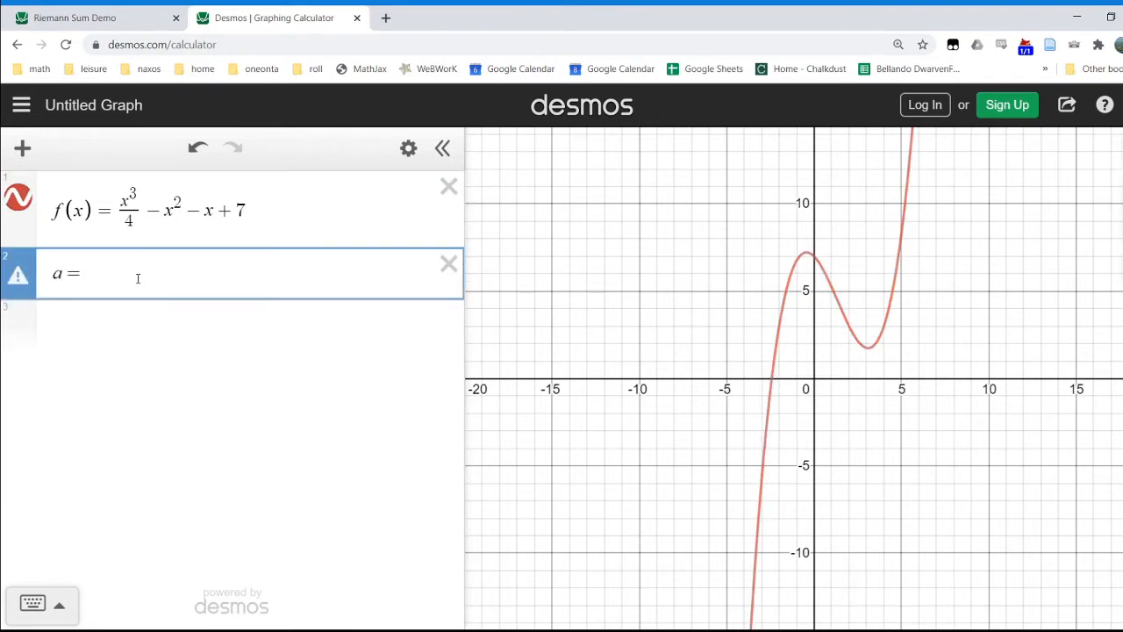
text(-2)
key(Return)
text(b = 3)
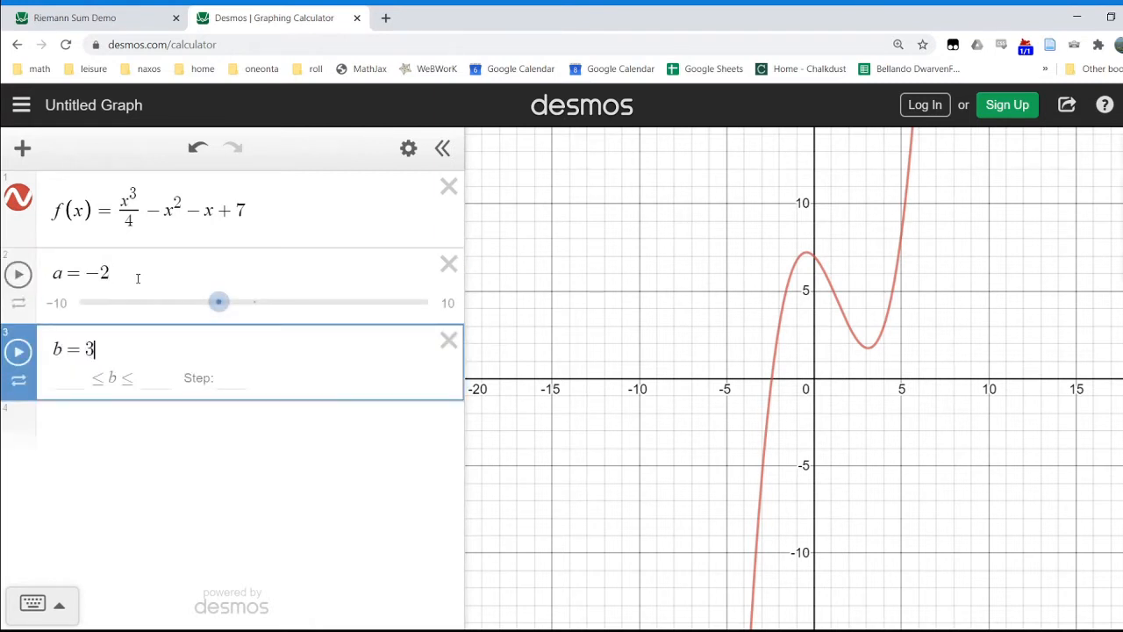
key(Return)
text(n=4)
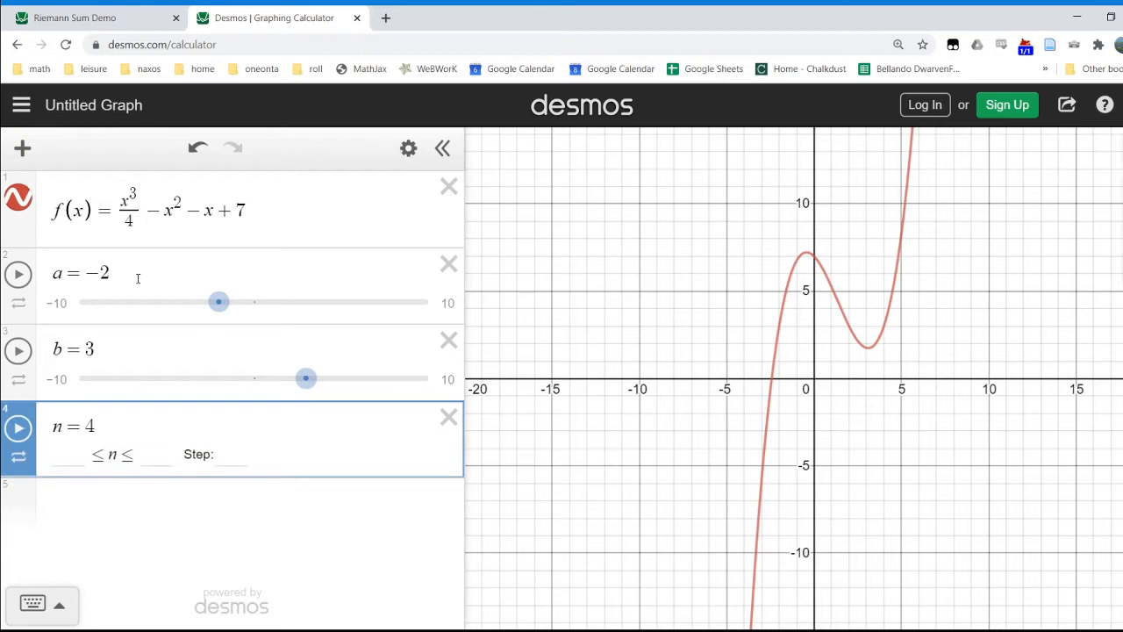
key(Return)
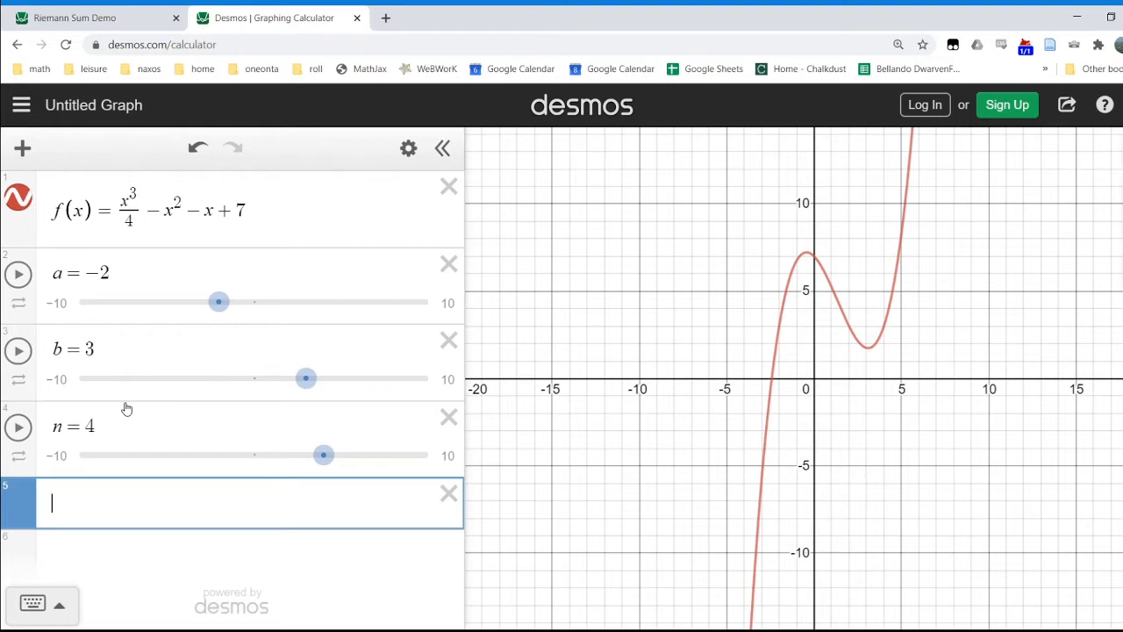
Define the subinterval width as D = (b-a)/n on a new line
text(D=(b)
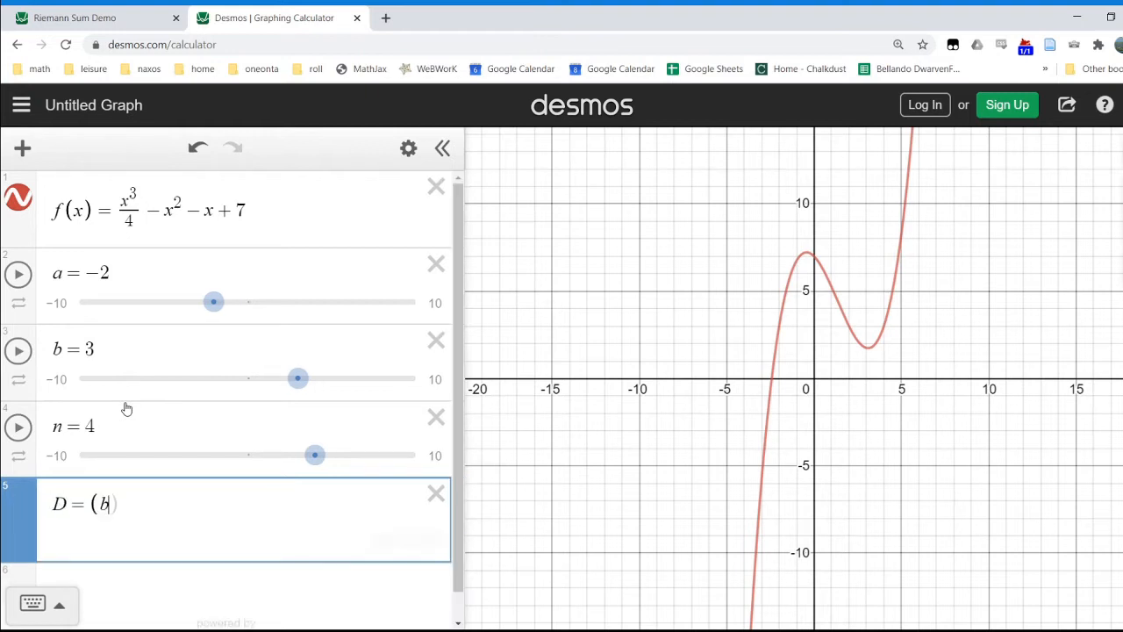
text(-a)/n)
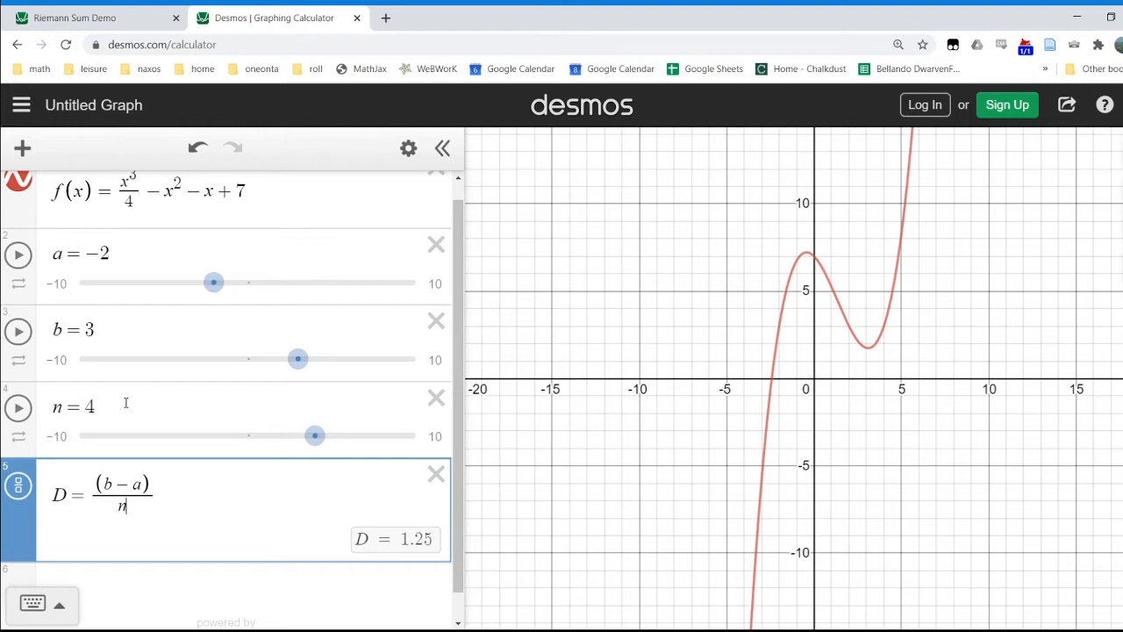
key(Return)
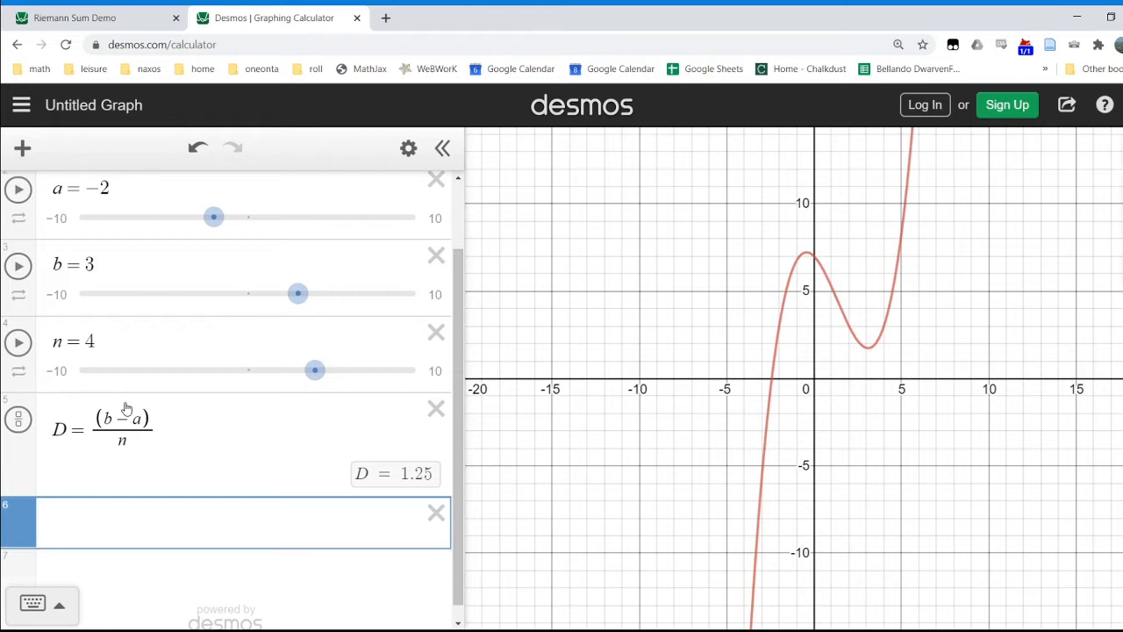
Define s = -1 and limit its slider to the range -1 to 0 with a step of 1
text(s)
text(=-1)
key(Return)
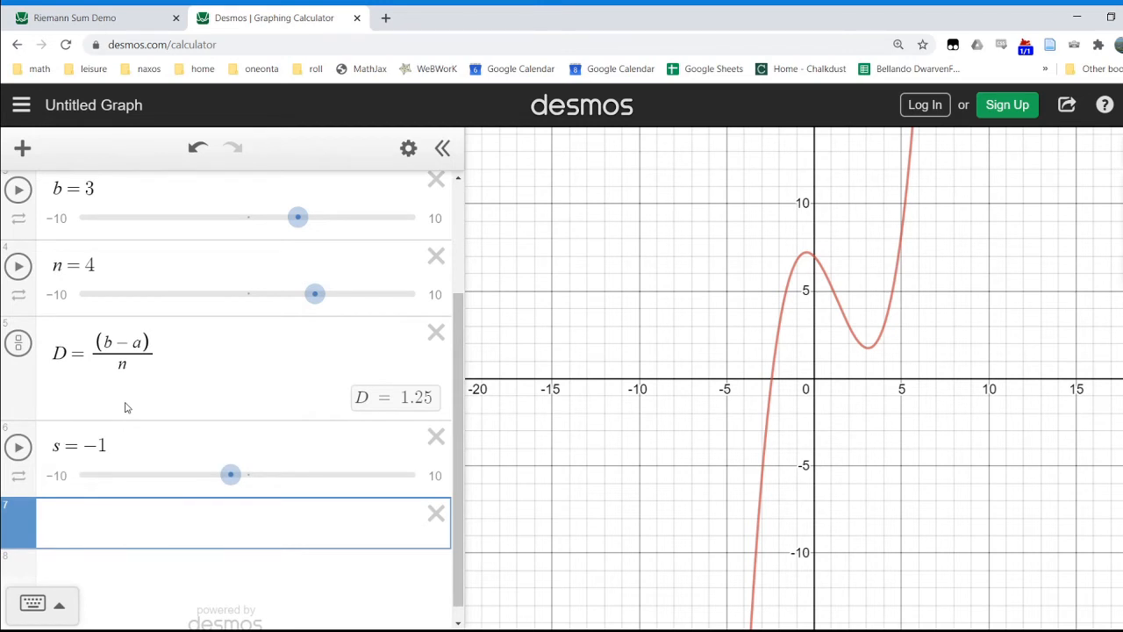
click(57, 476)
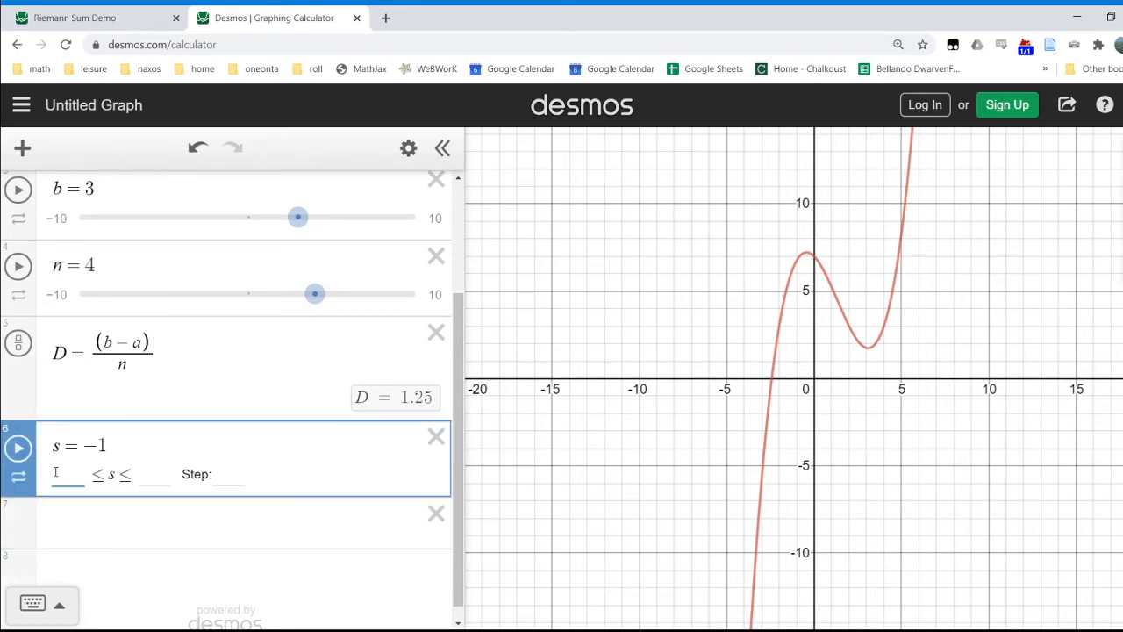
text(-1)
key(Tab)
text(0)
key(Tab)
text(1)
click(245, 448)
Limit the n slider to the range 1 to 40 with a step of 1
click(200, 285)
click(60, 314)
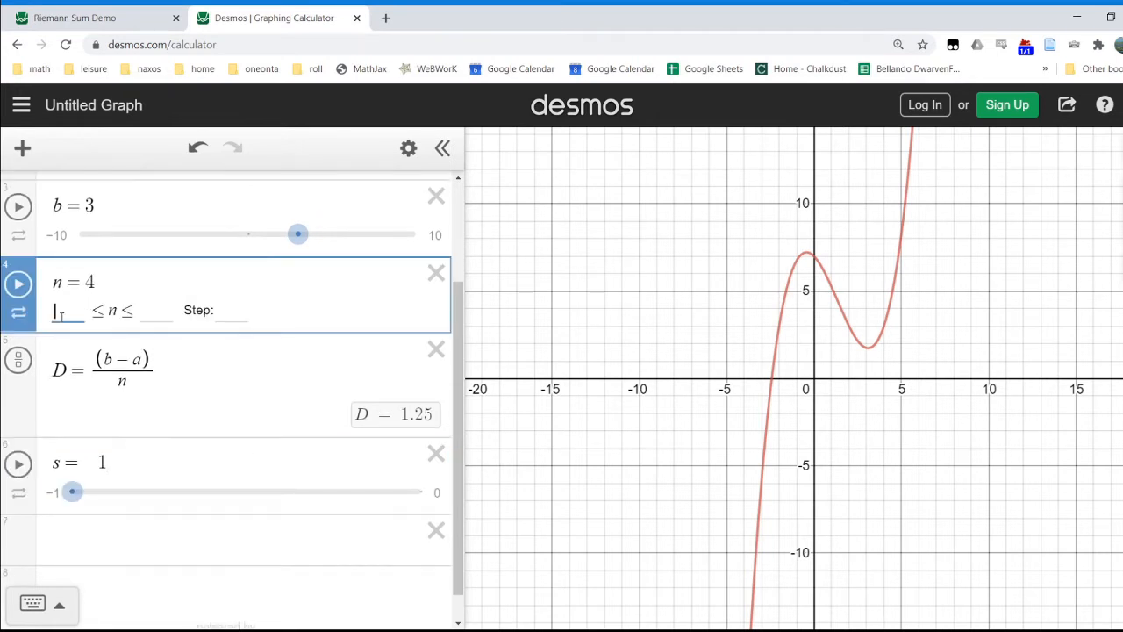
text(0)
key(Tab)
text(40)
key(Tab)
text(1)
click(60, 310)
text(1)
Define the index list i = [1...n] on the empty line below s
click(156, 528)
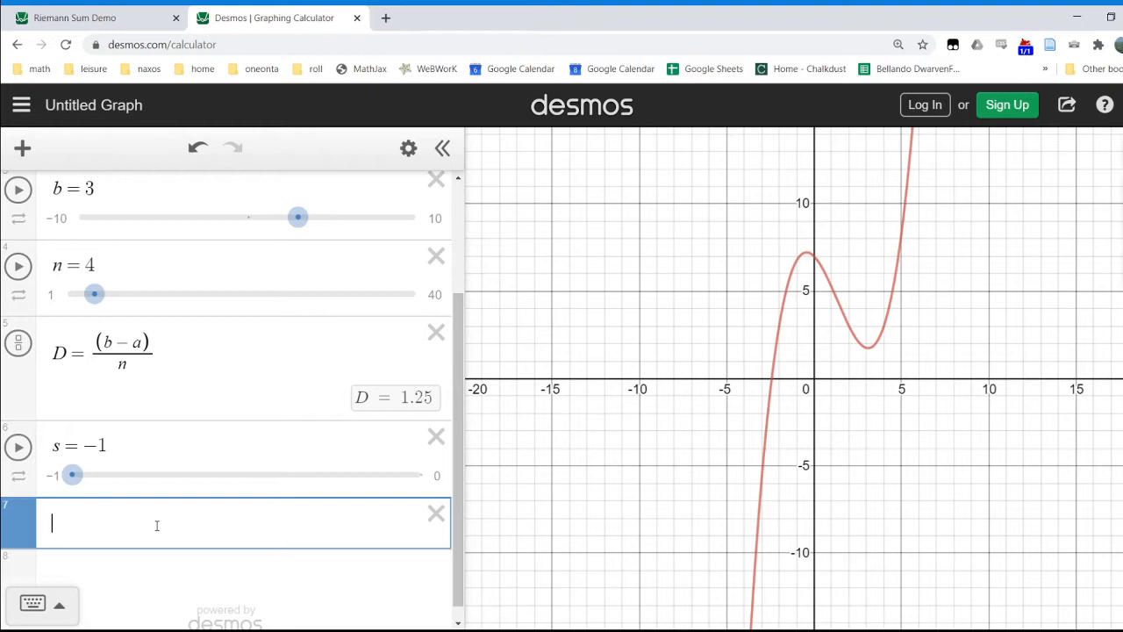
text(i=)
text([1)
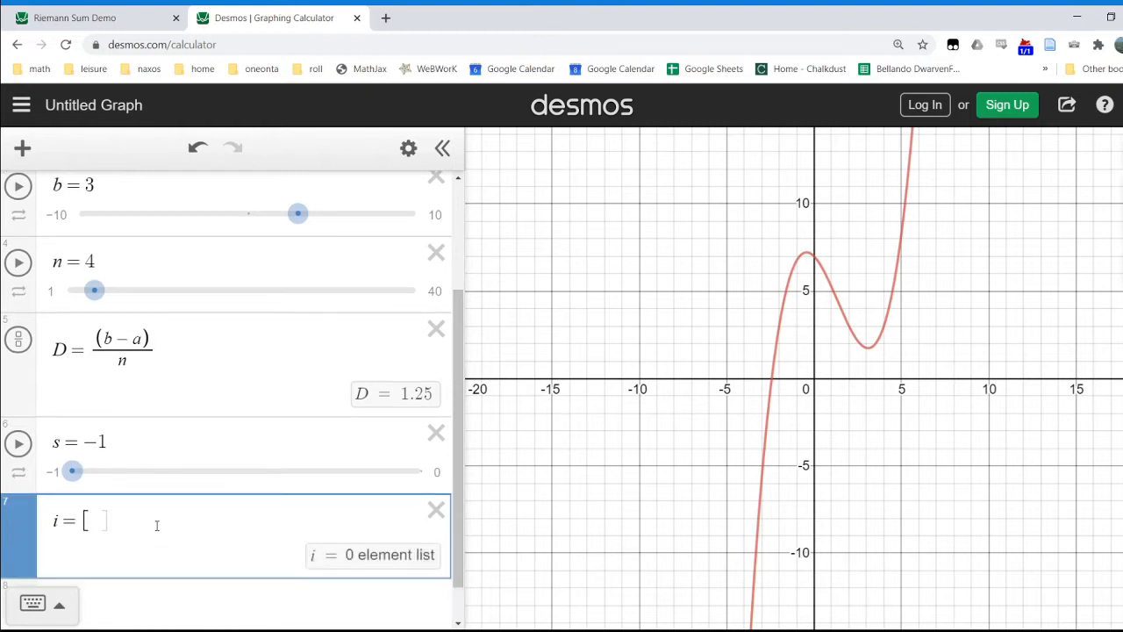
text(...n)
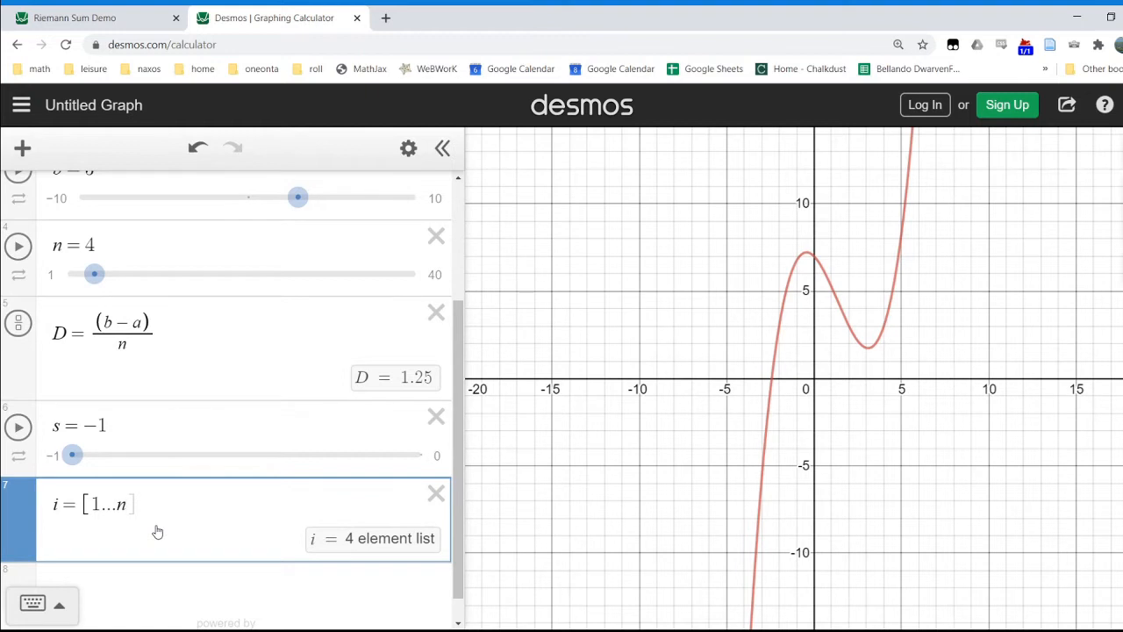
text(])
key(Return)
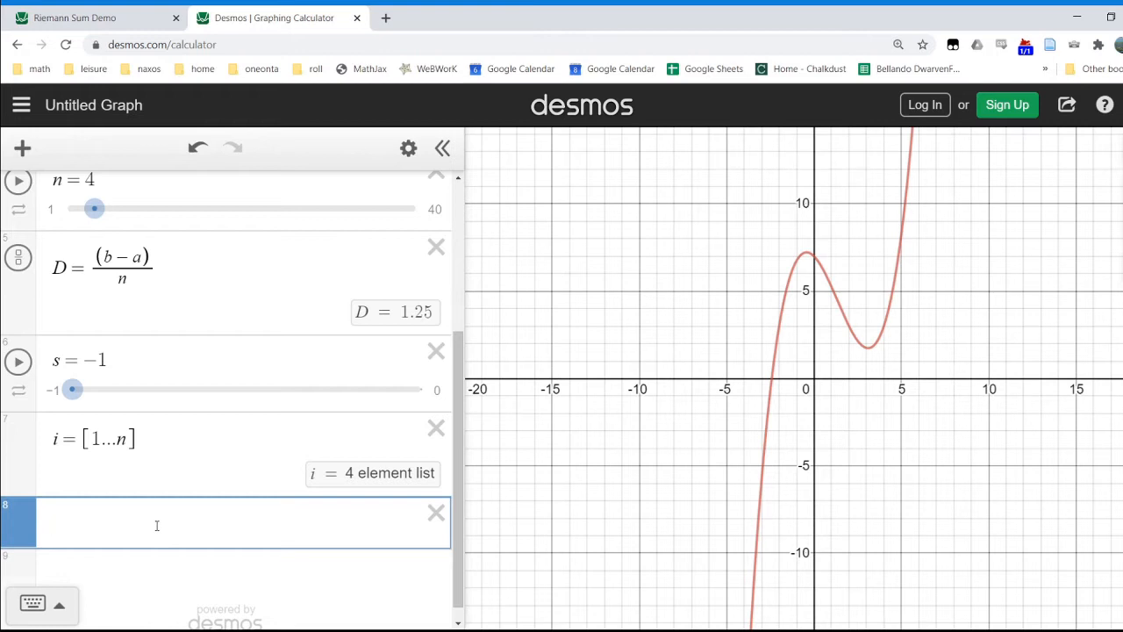
Enter the rectangle-height inequality 0 ≤ y ≤ f(a+(i+s)D) on a new line
text(0<=y<=)
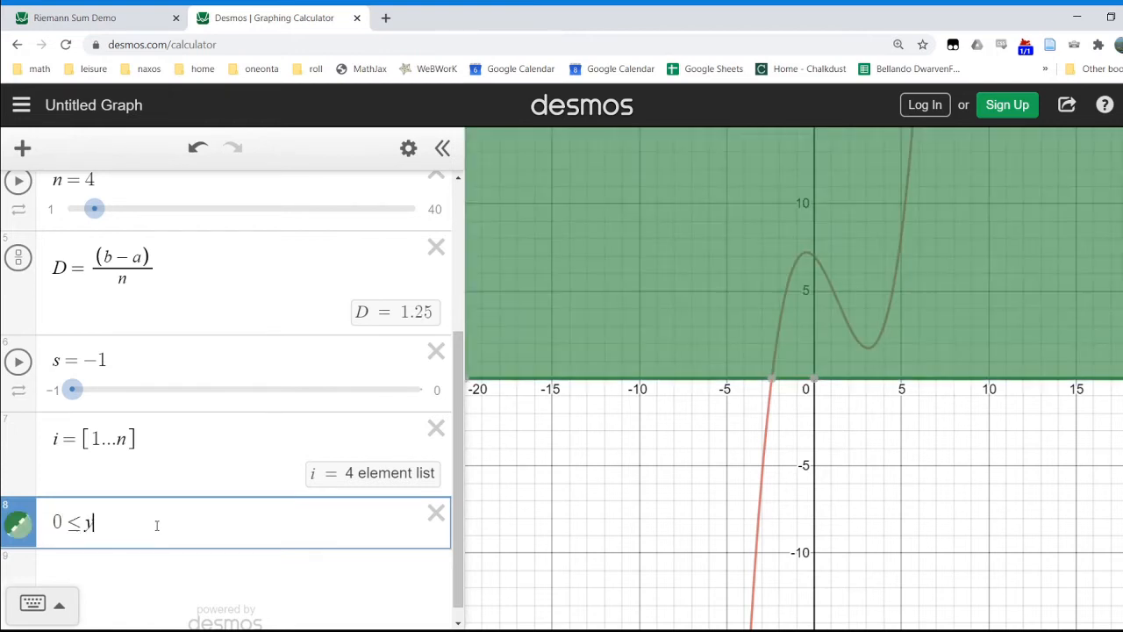
text(f()
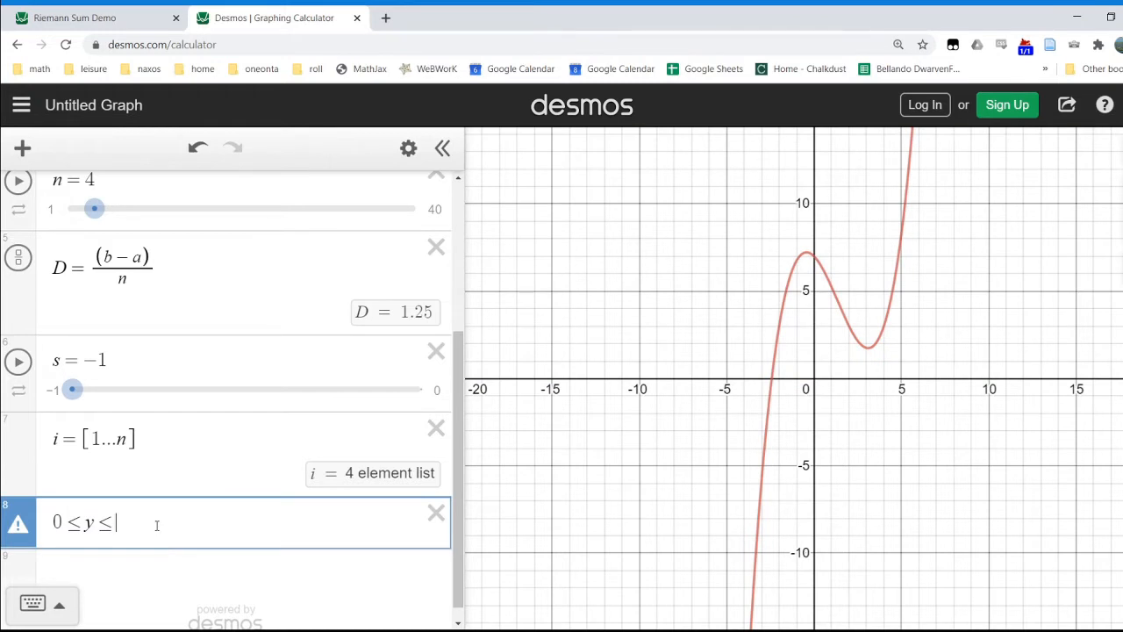
text(a+(i+)
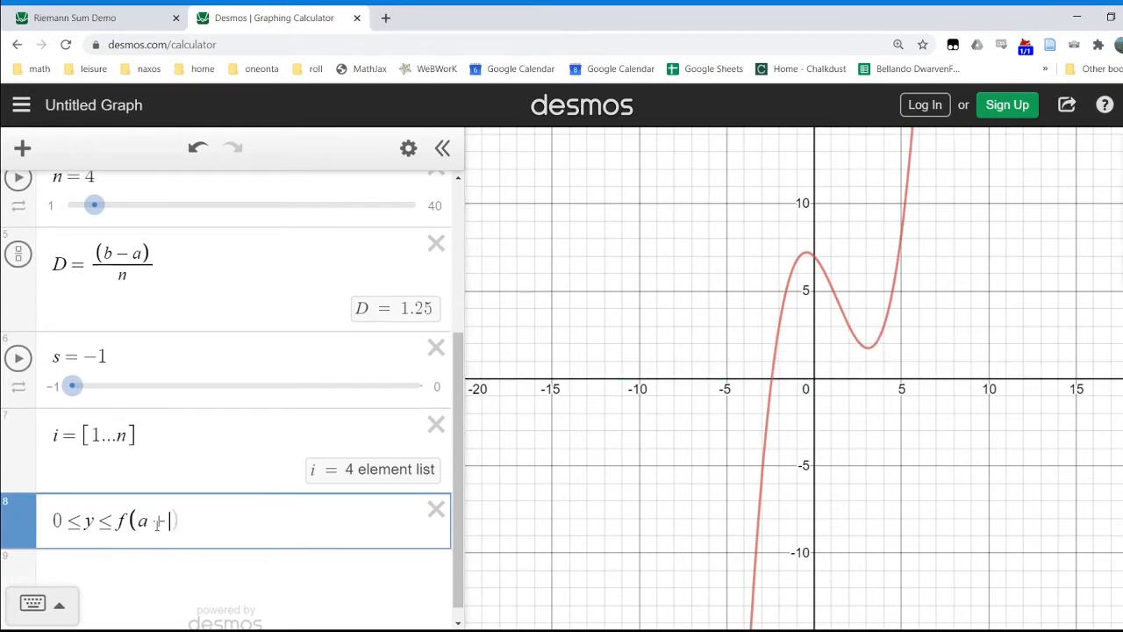
text(s)D))
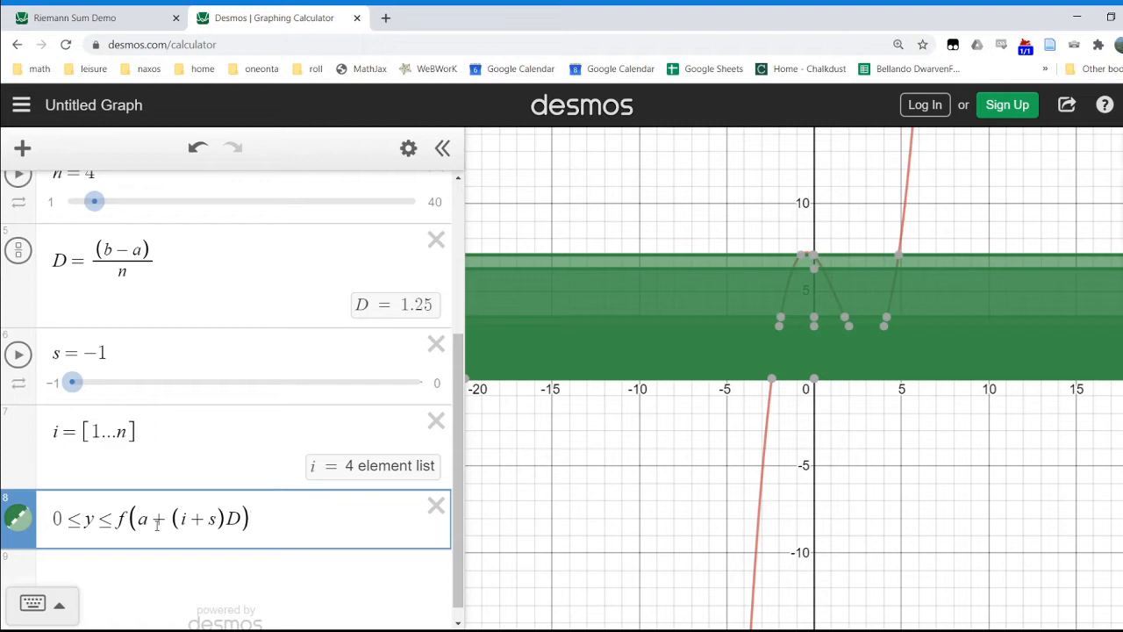
Append the domain restriction {a+(i-1)D ≤ x ≤ a+iD} to the inequality to bound each rectangle's width
text({)
text(a)
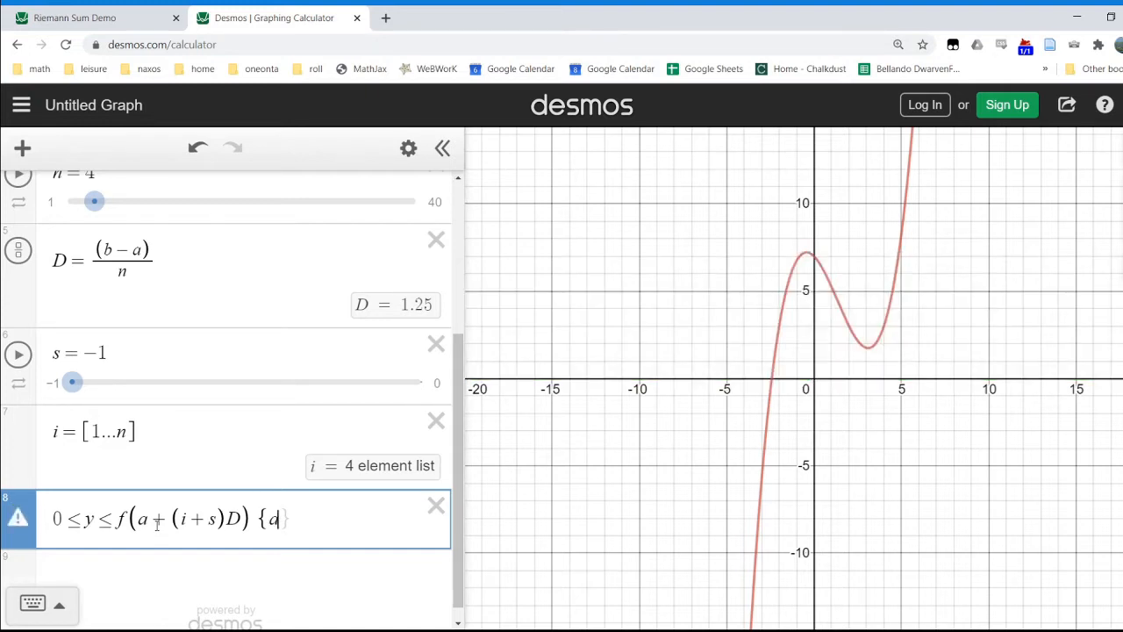
text(+ )
text((i)
text(-1)
text()D<=x)
text(<)
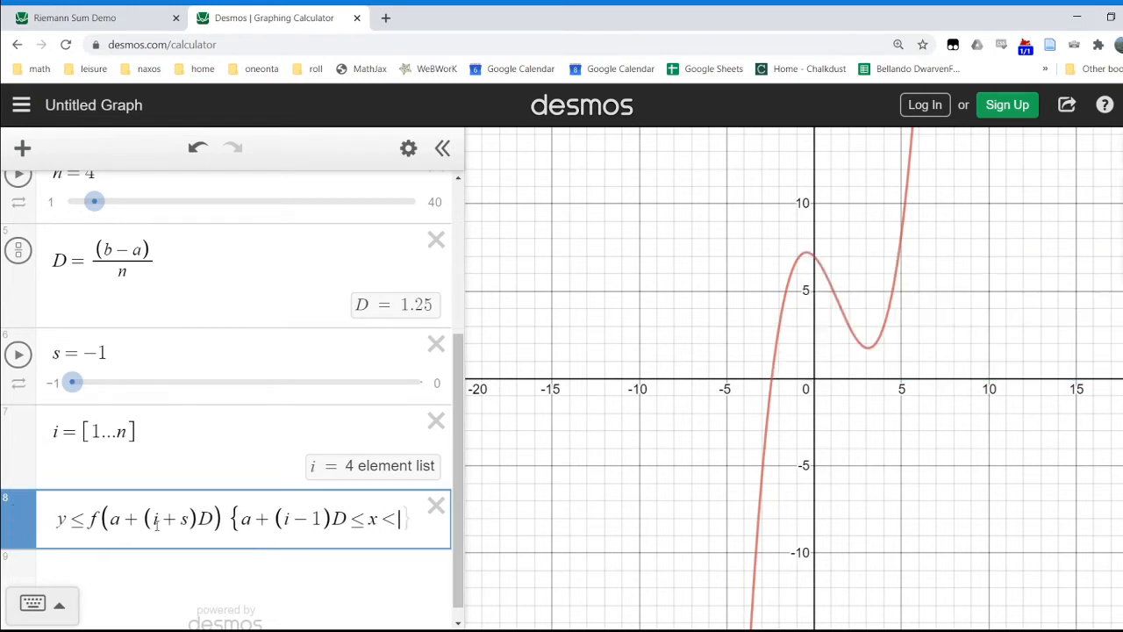
text(=a+id)
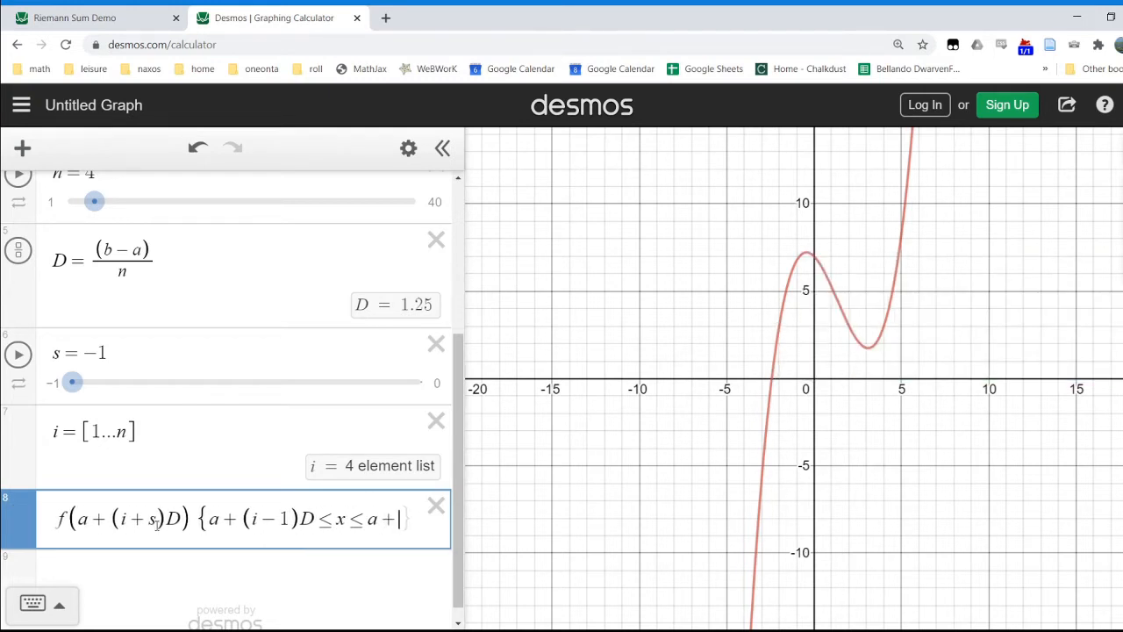
key(BackSpace)
text(D)
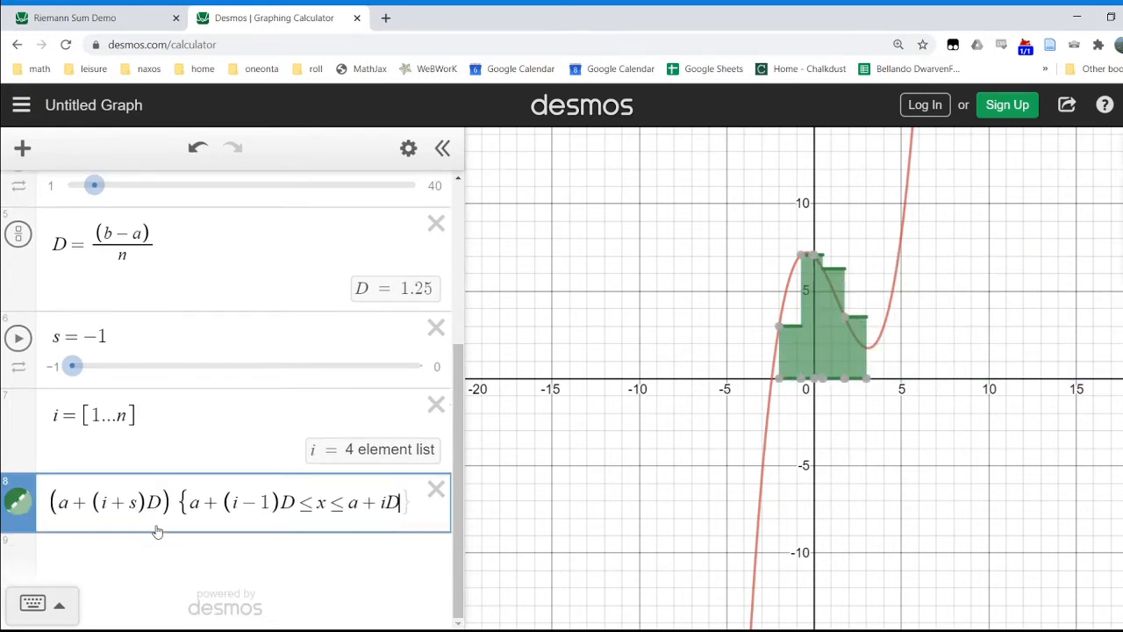
text(})
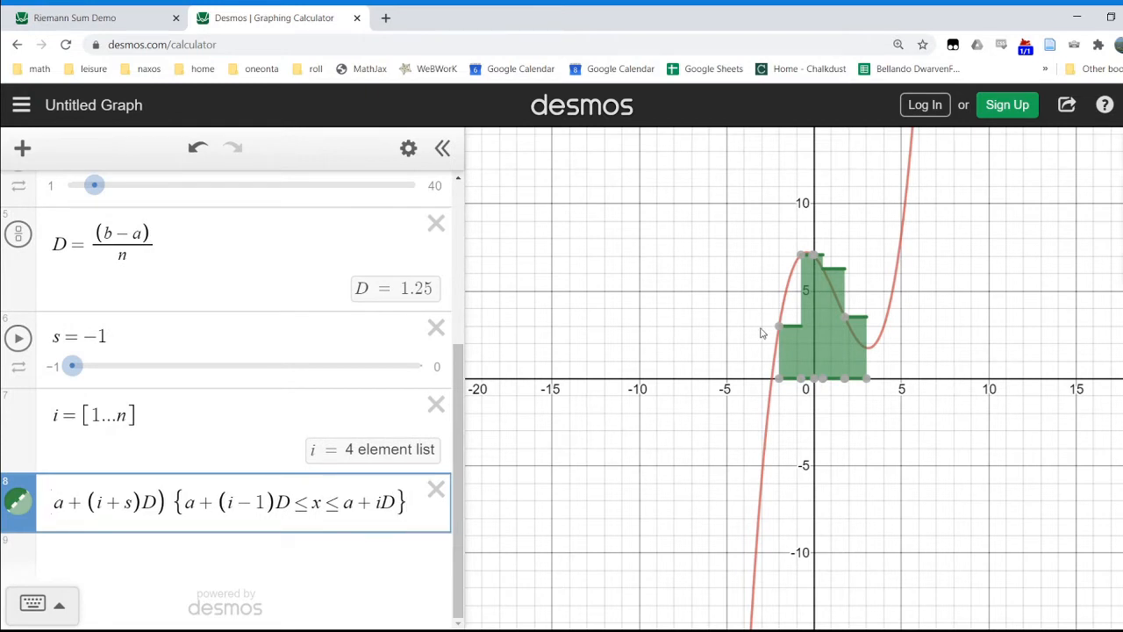
Start animating the number of rectangles n
click(1122, 195)
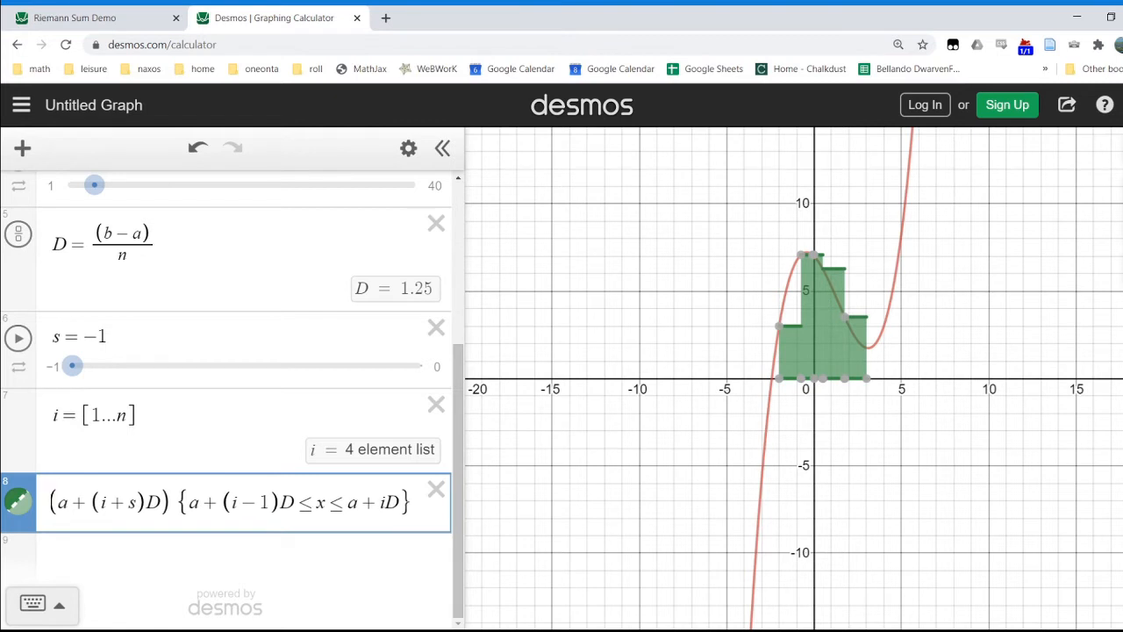
drag(1070, 243, 1005, 330)
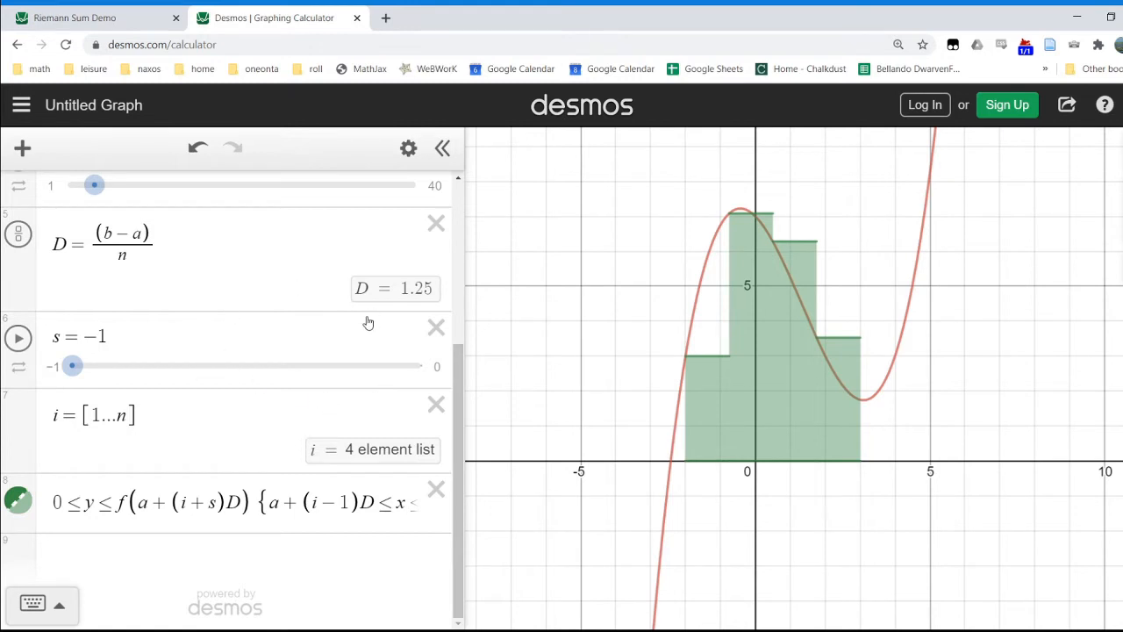
scroll(318, 332, up, 5)
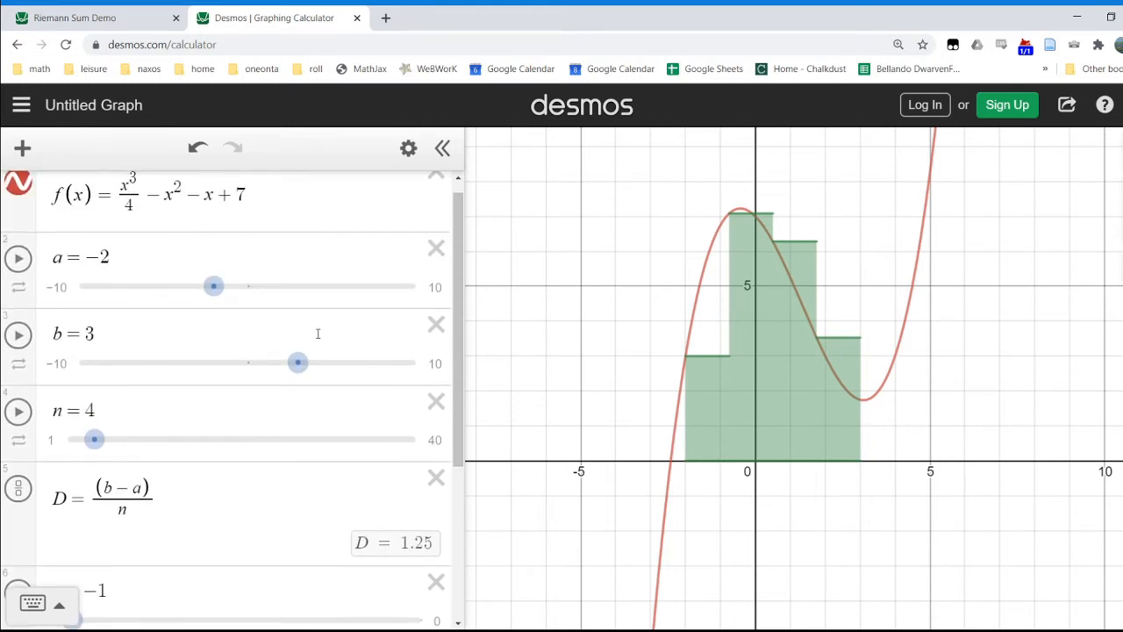
click(19, 413)
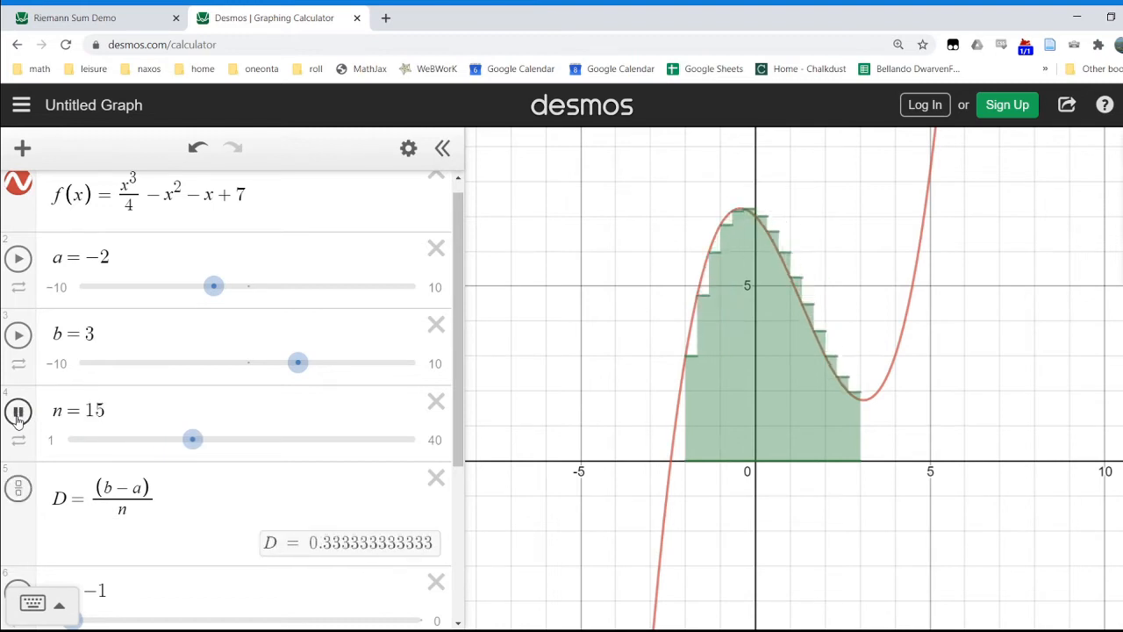
Set the n slider's animation to 0.2x speed and make it repeat in one direction
click(18, 439)
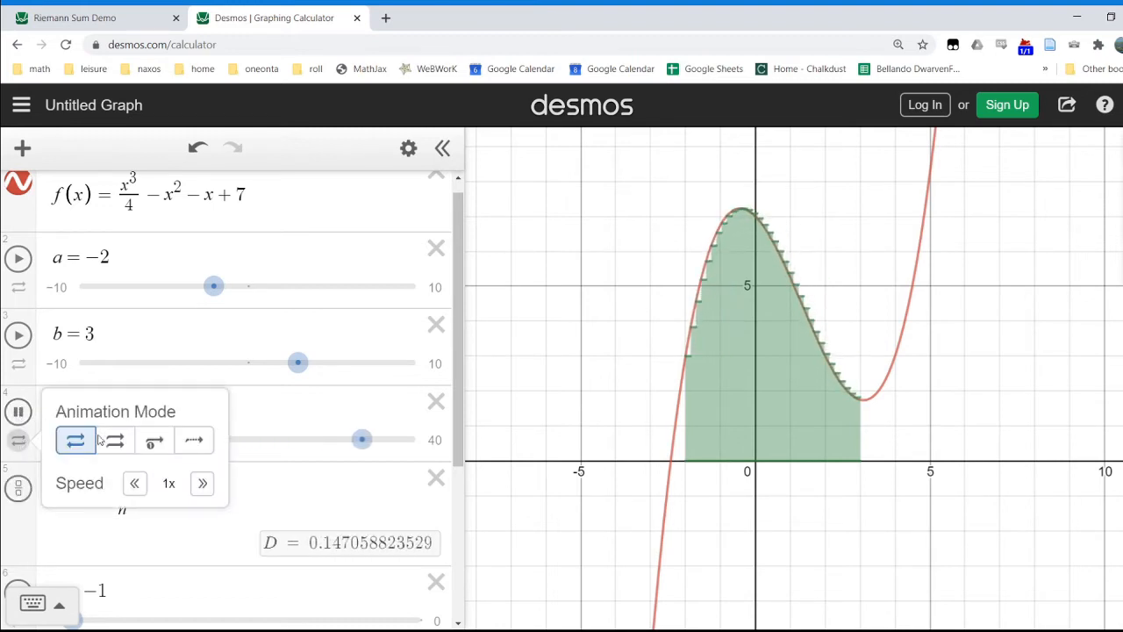
click(131, 481)
click(132, 482)
click(132, 481)
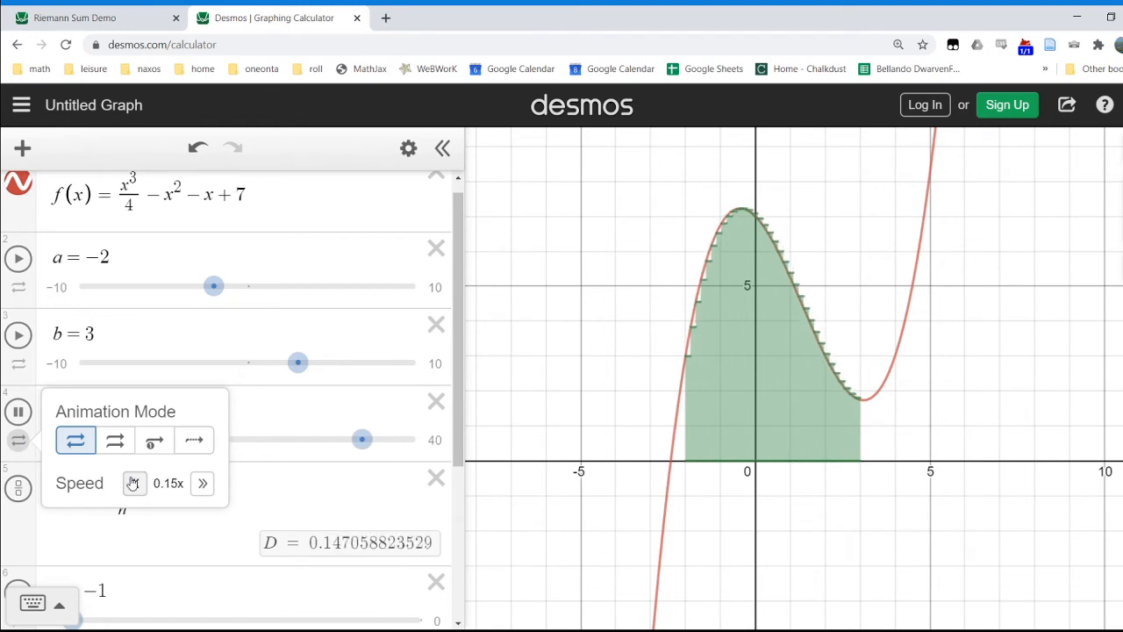
click(202, 483)
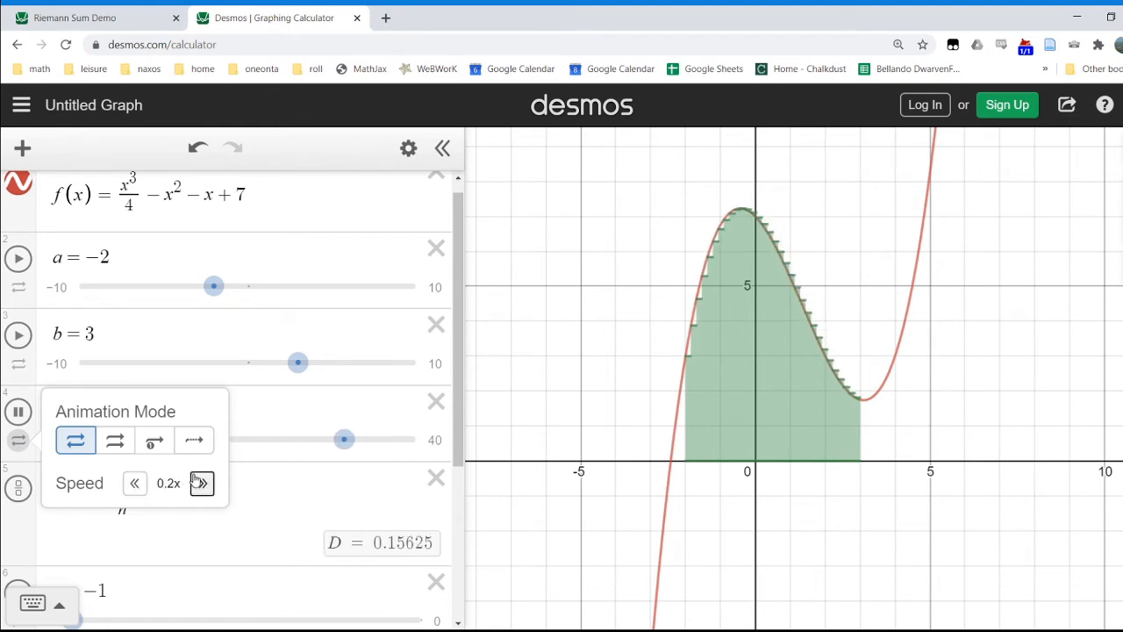
click(119, 450)
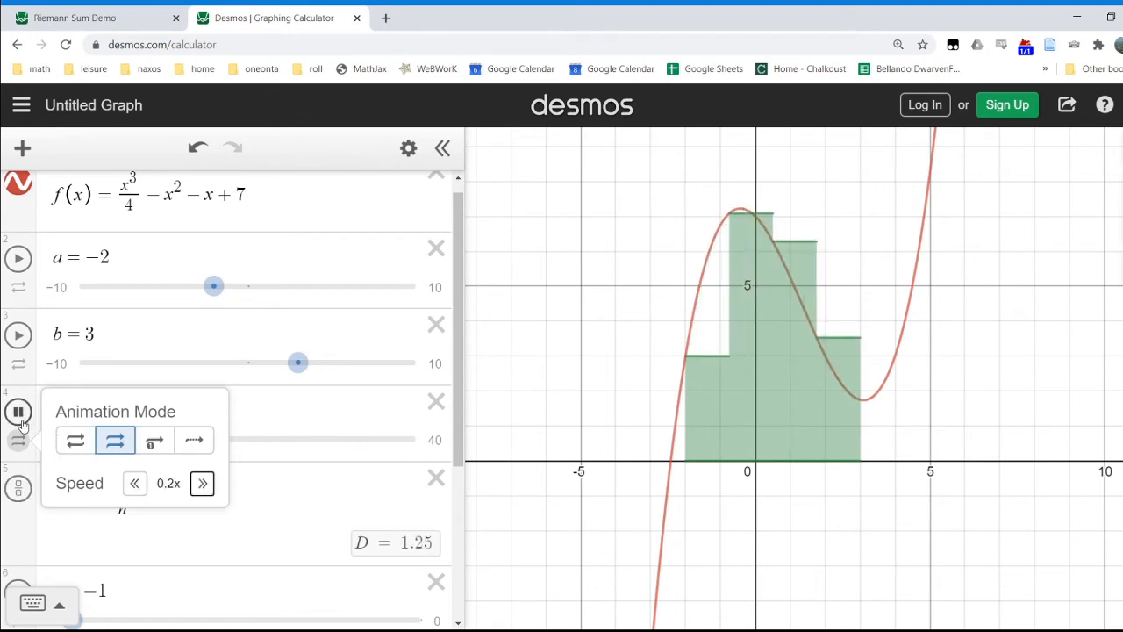
Pause the n animation, check the slider's limits, and restart it to examine the rectangles as n increases
click(17, 411)
click(283, 417)
click(168, 442)
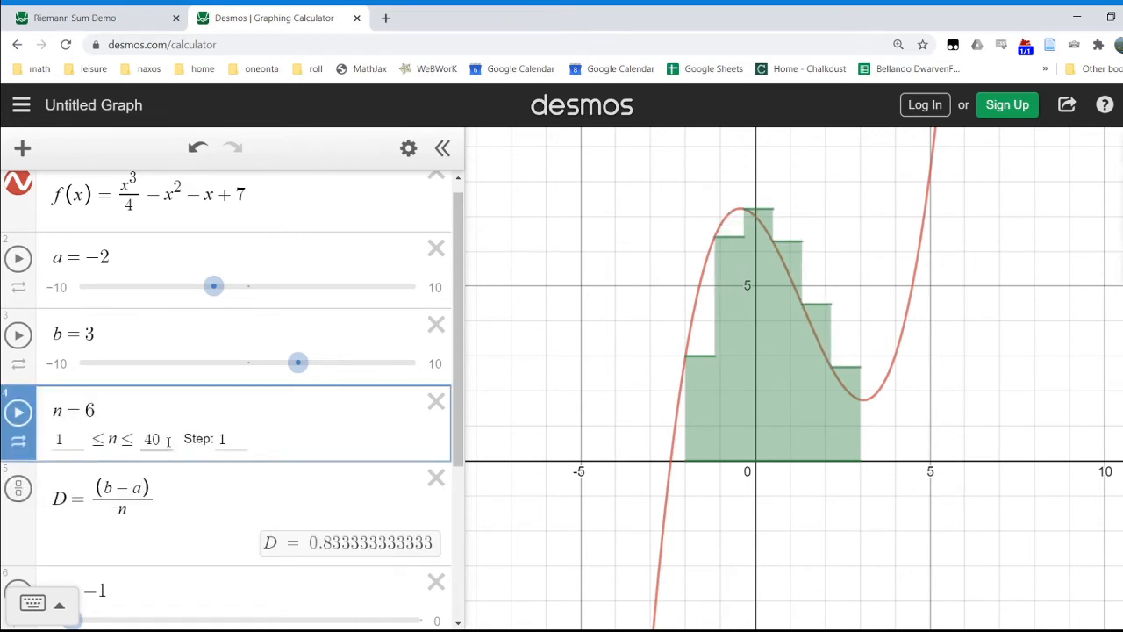
click(19, 412)
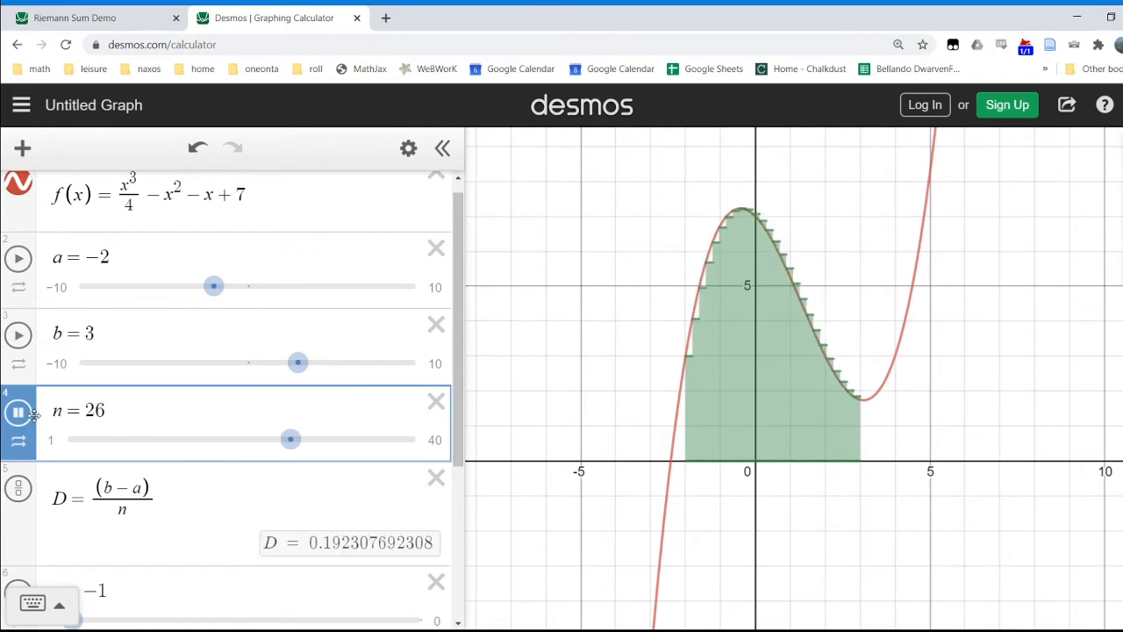
scroll(119, 418, down, 2)
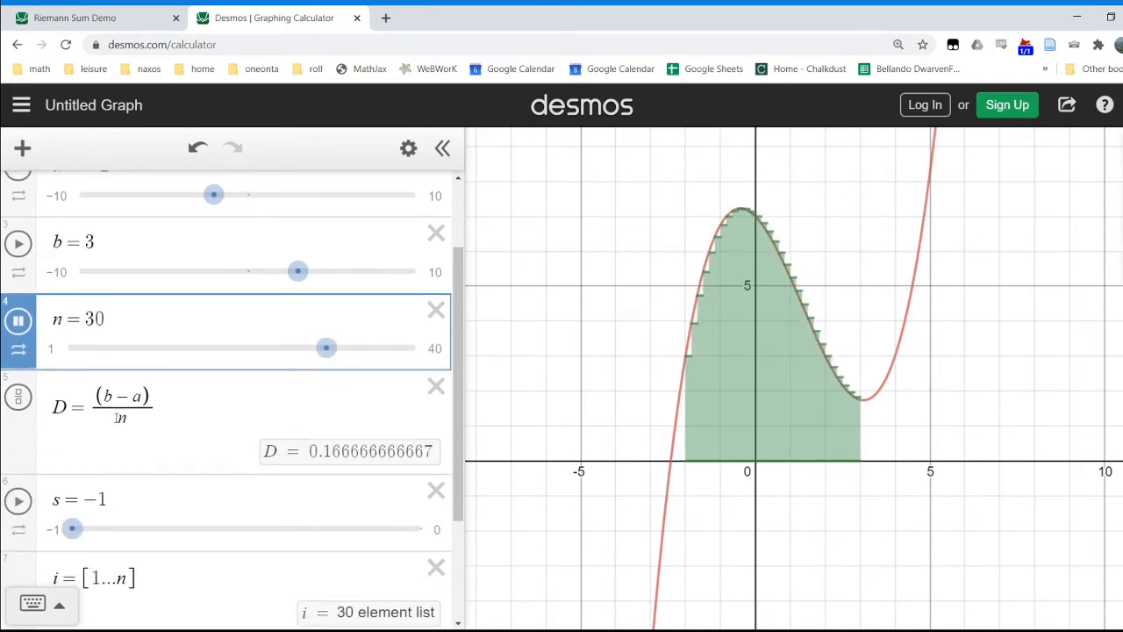
scroll(118, 419, up, 1)
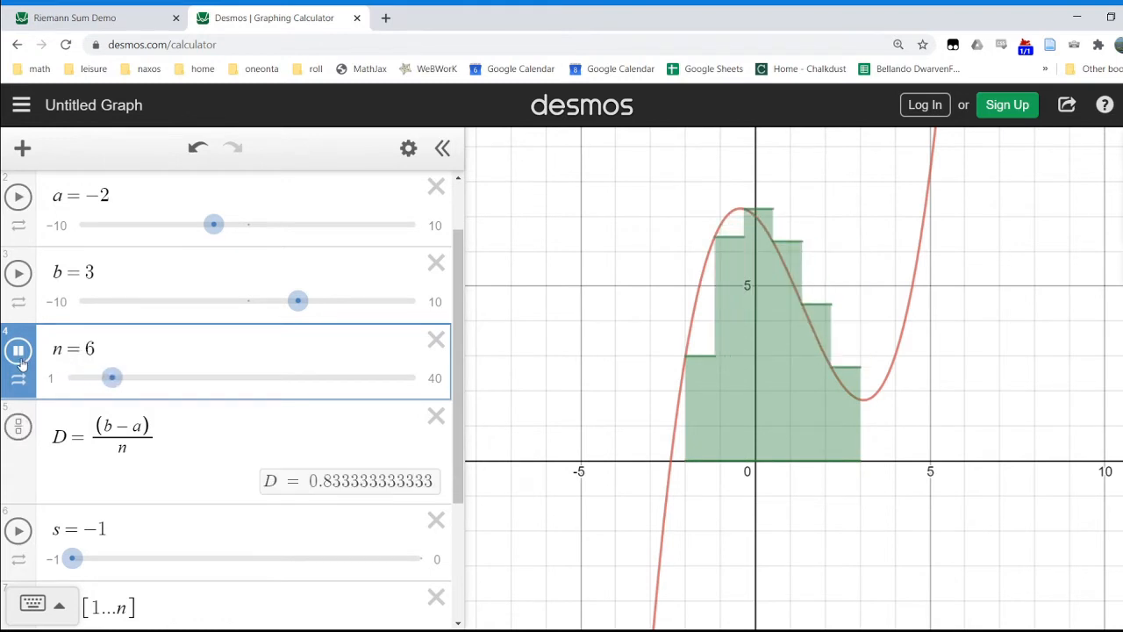
Move the s slider from -1 to 0 and back to -1 to compare right- and left-endpoint rectangles
scroll(21, 360, down, 1)
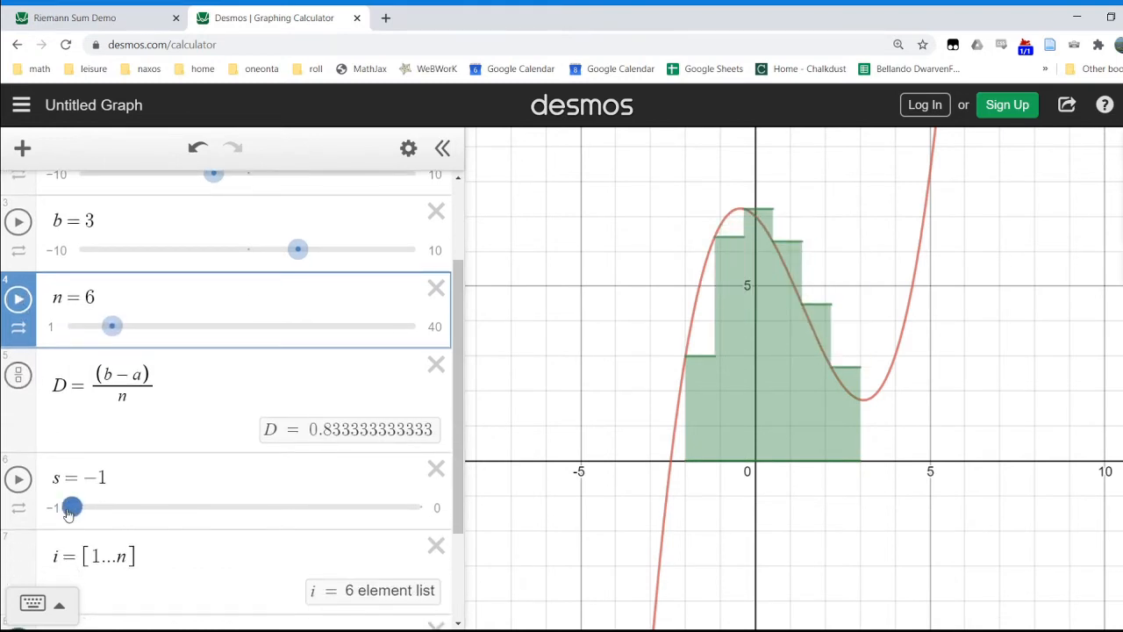
click(291, 511)
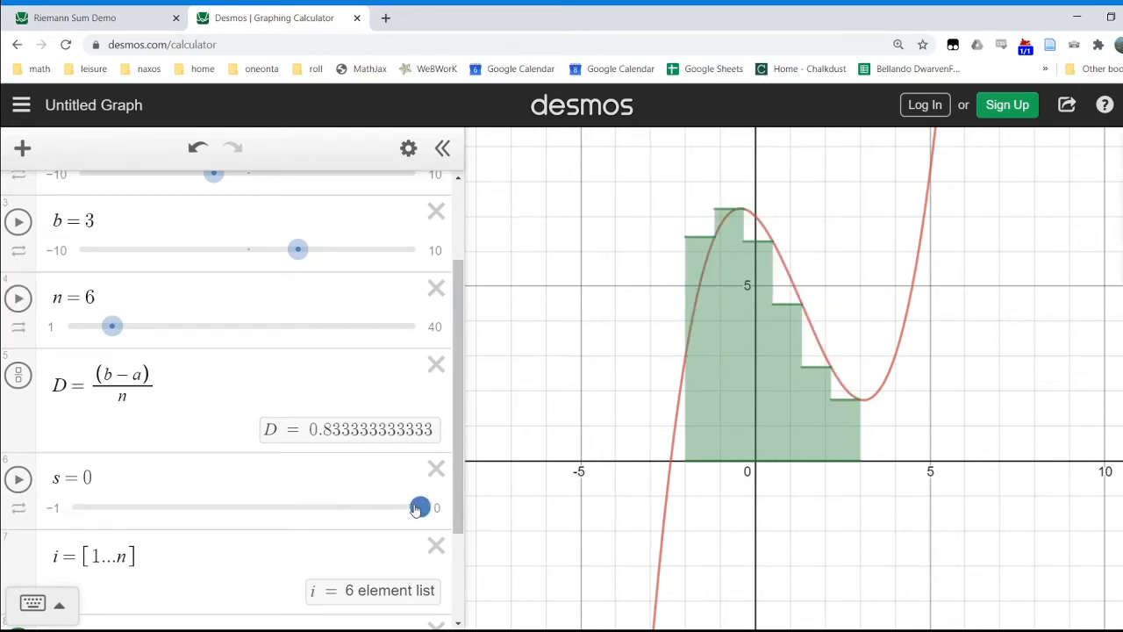
drag(417, 508, 155, 517)
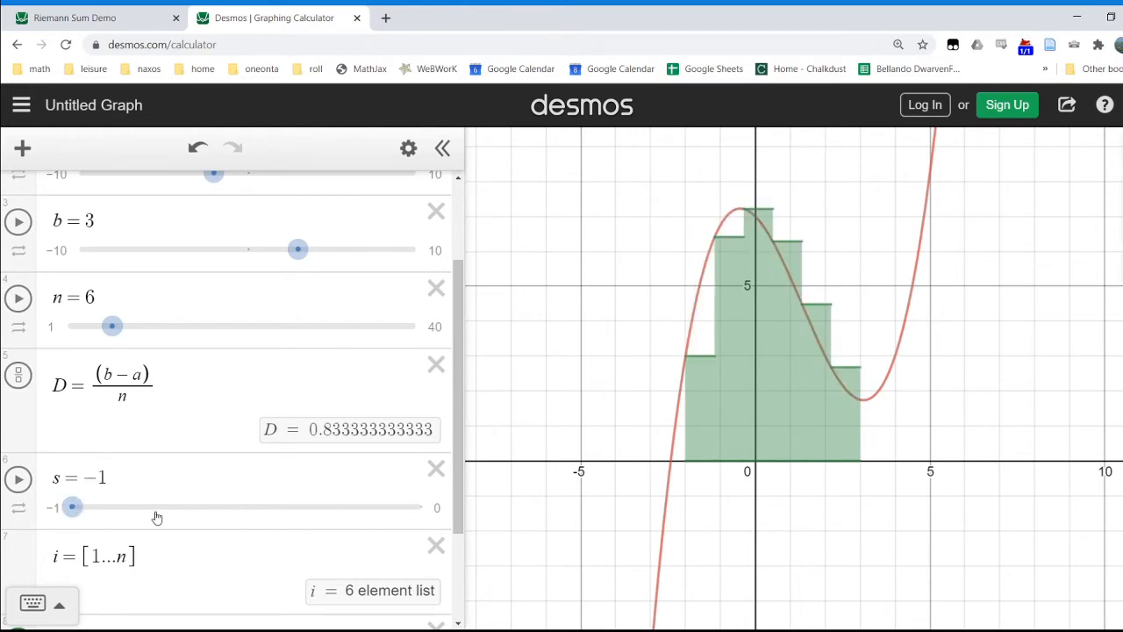
Add the point (a,0) in a new expression below the inequality and colour it black
scroll(188, 421, down, 3)
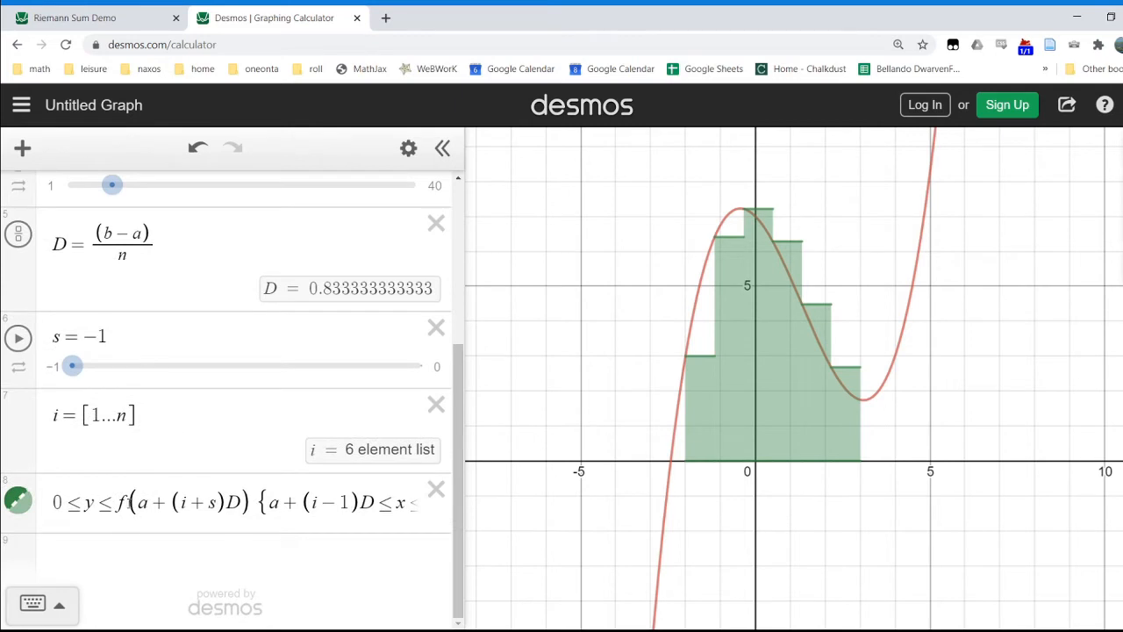
click(109, 557)
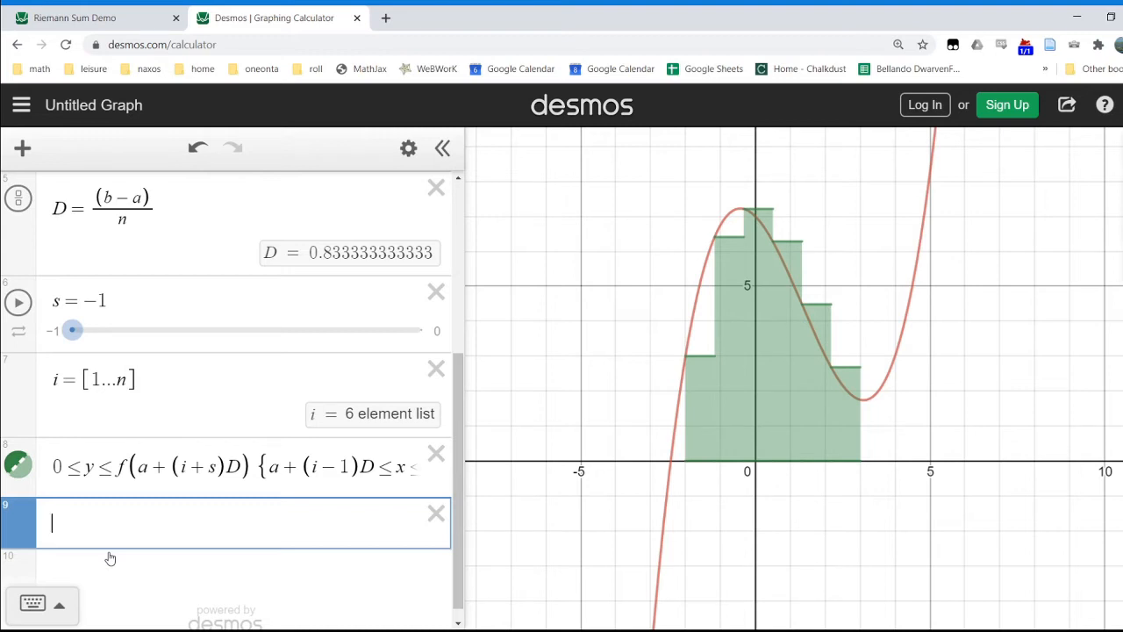
text(()
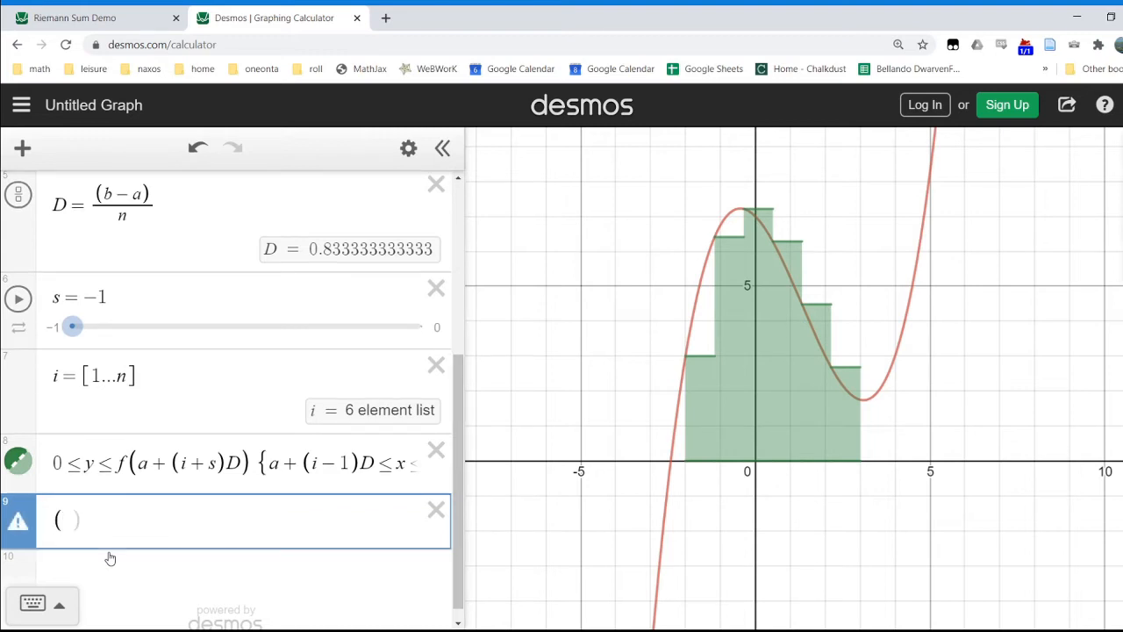
text(a,0))
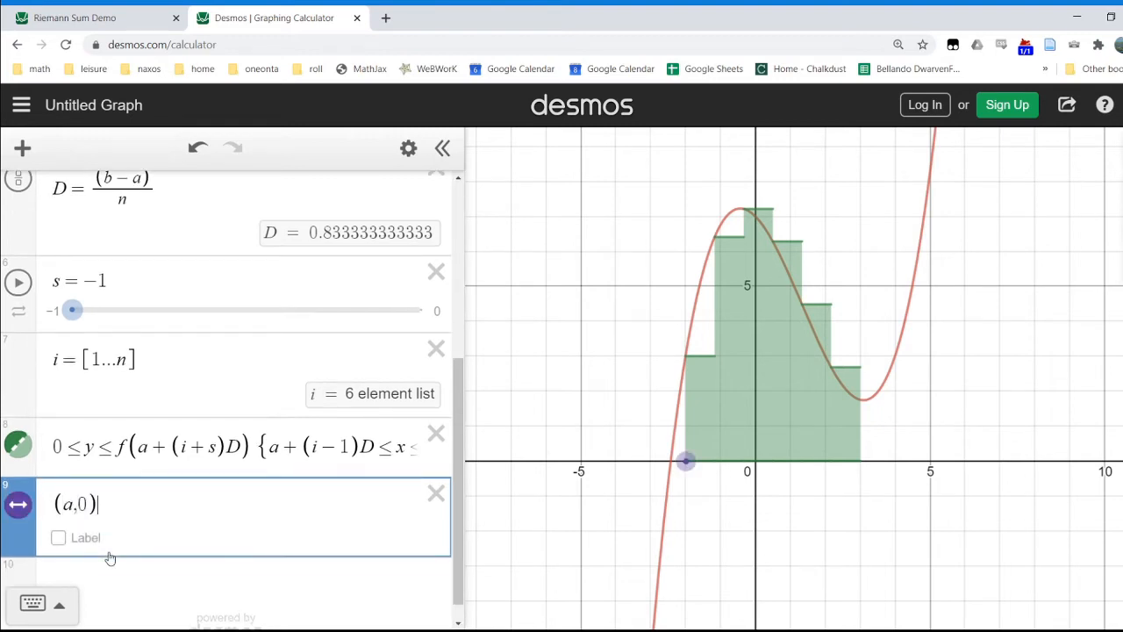
click(14, 508)
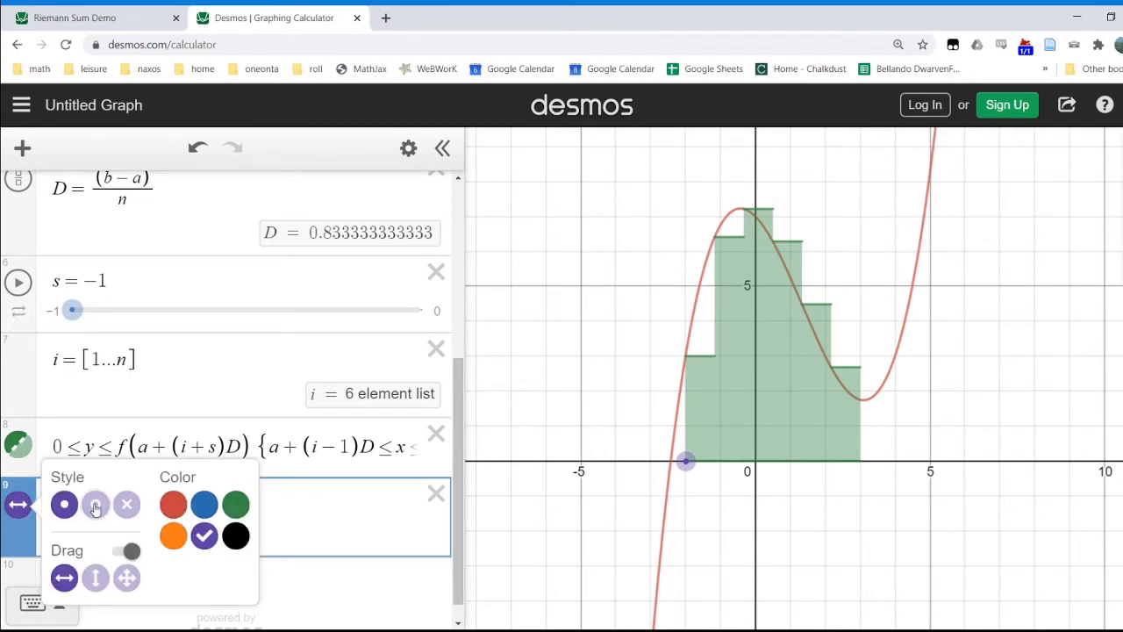
click(235, 535)
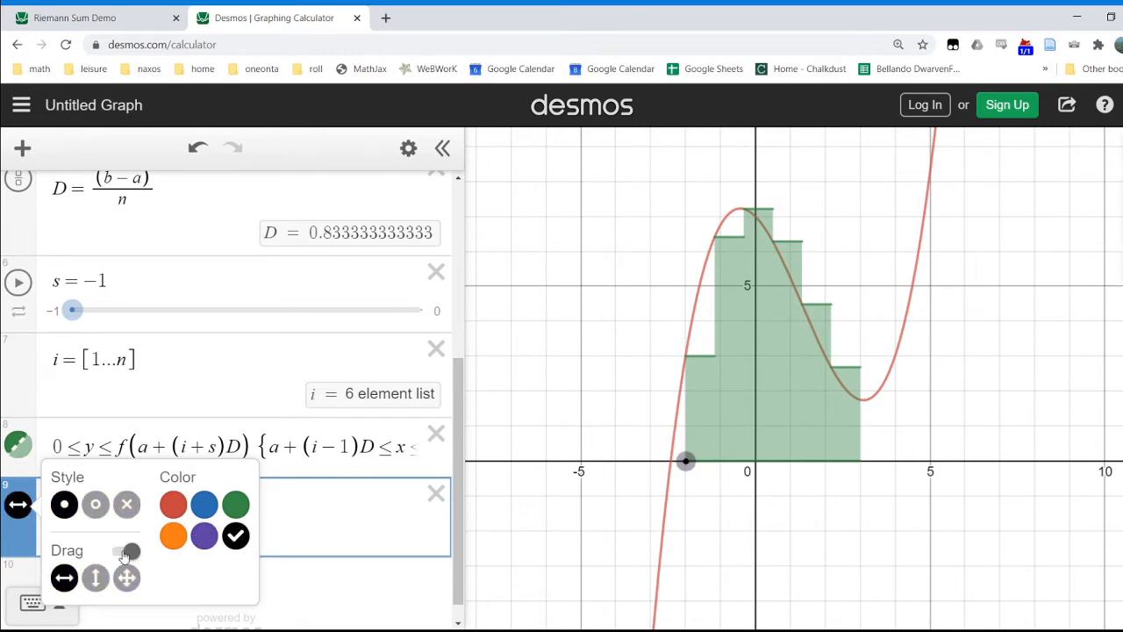
click(295, 506)
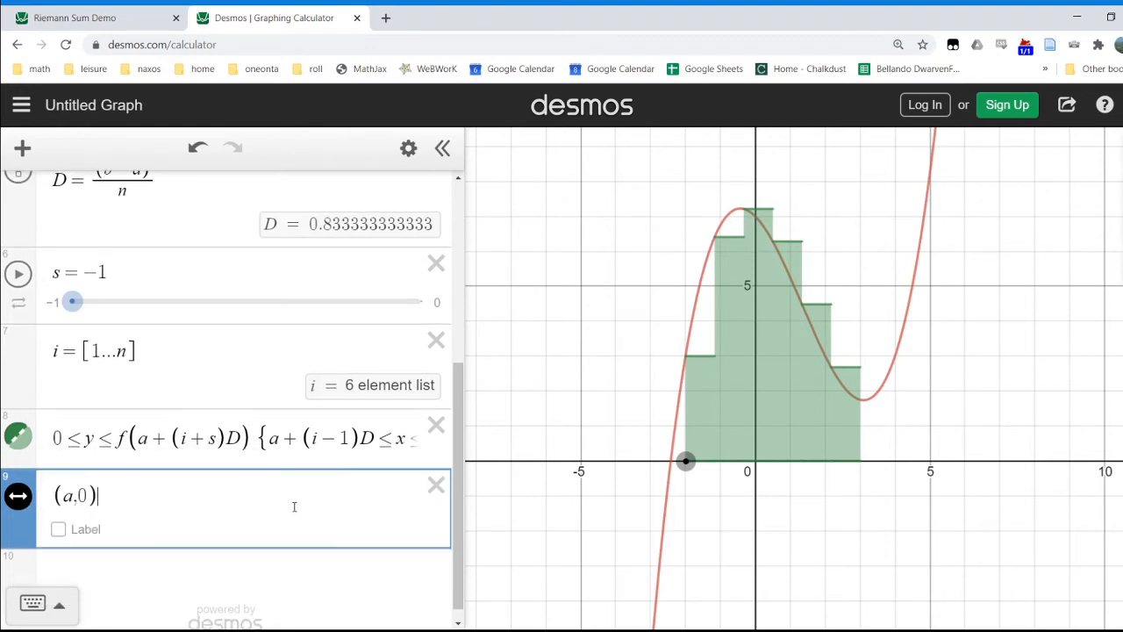
Label the point (a,0) with `a=${a}` in small font below it, and move the point to about a = -2.03
click(75, 536)
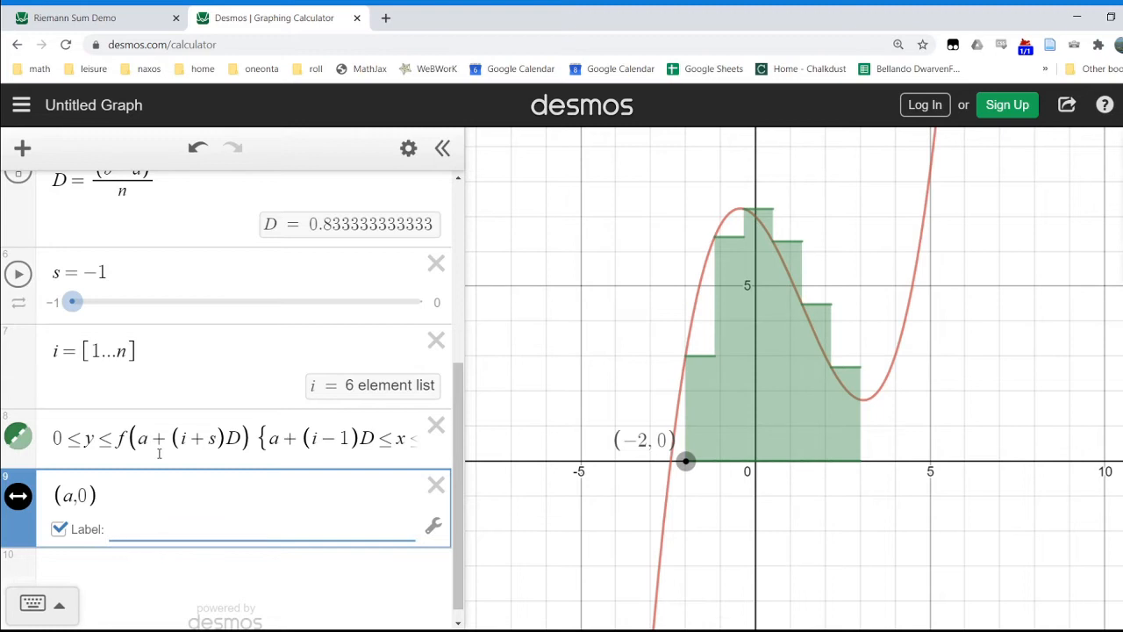
text(`a=${a)
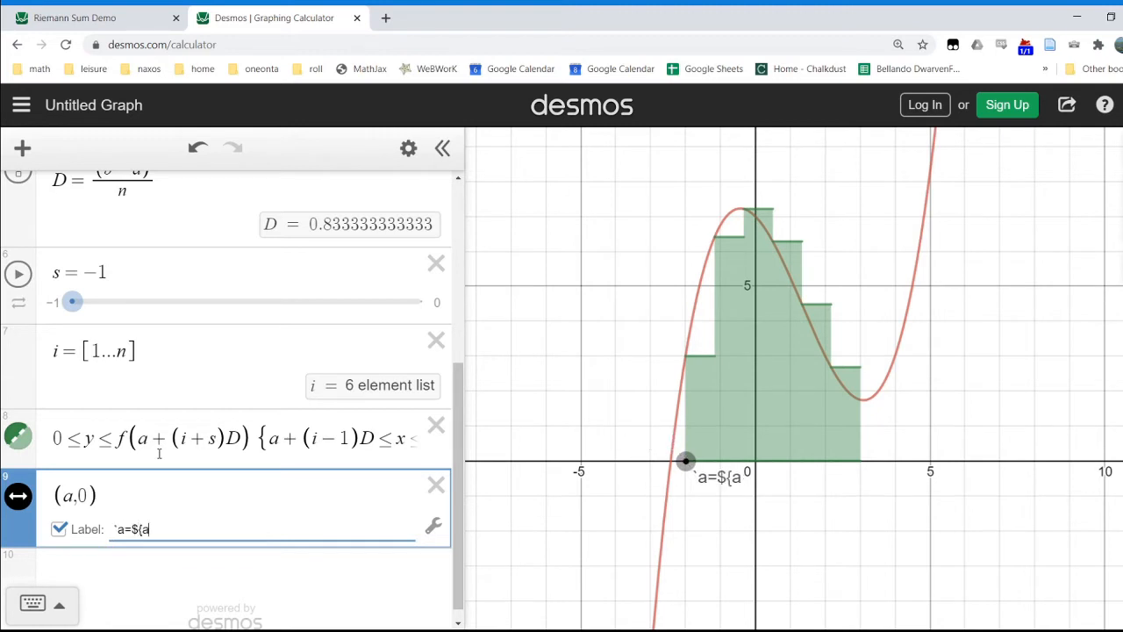
text(}`)
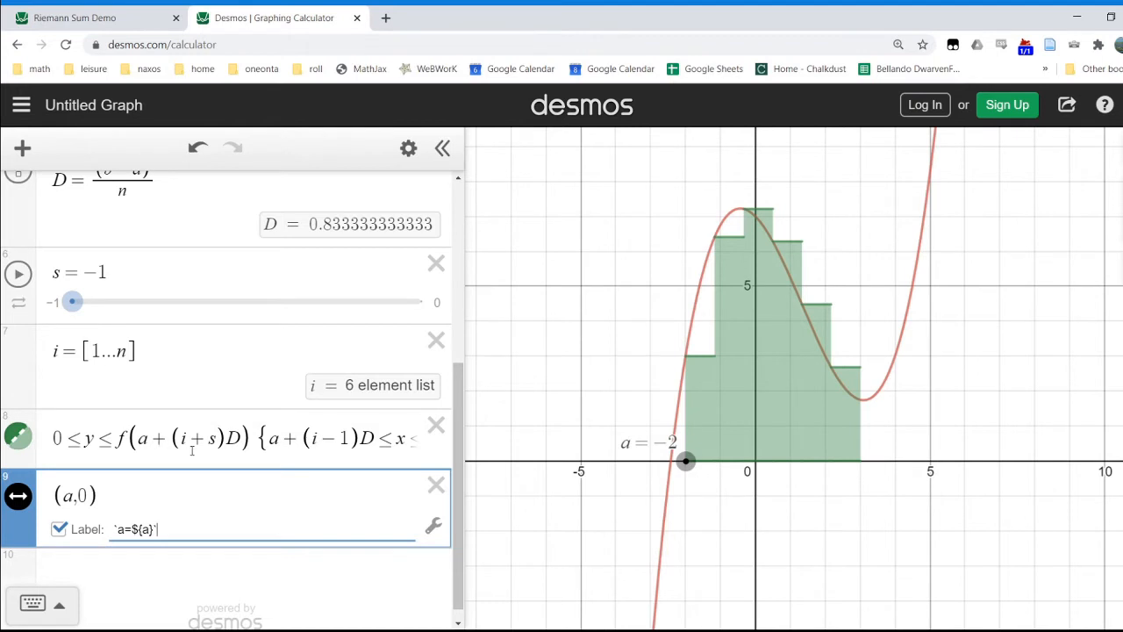
click(432, 526)
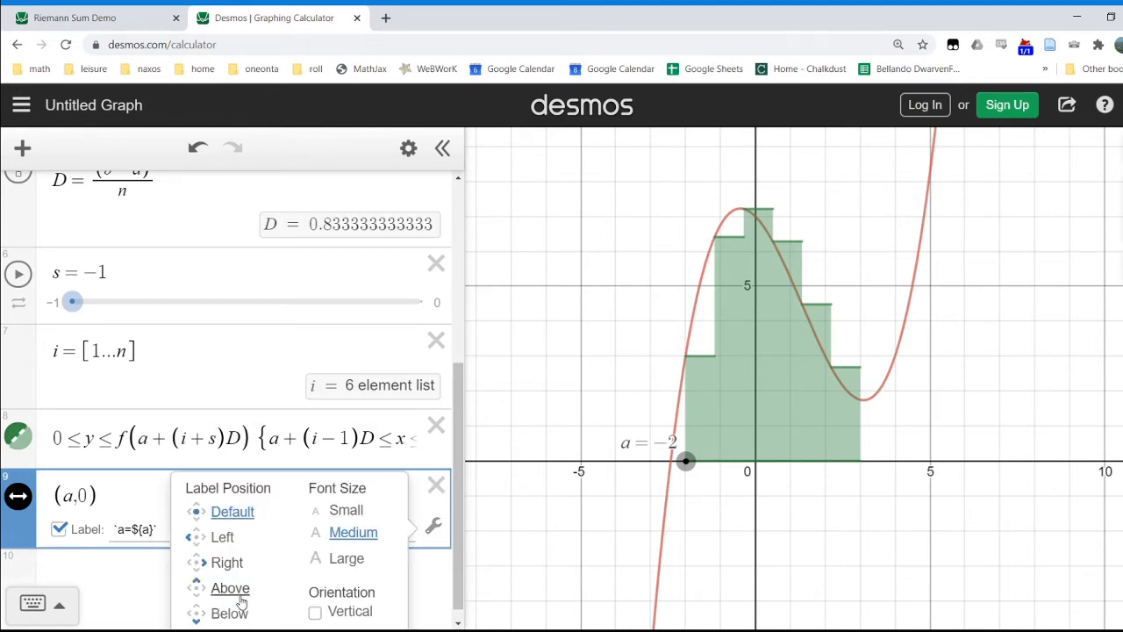
click(230, 615)
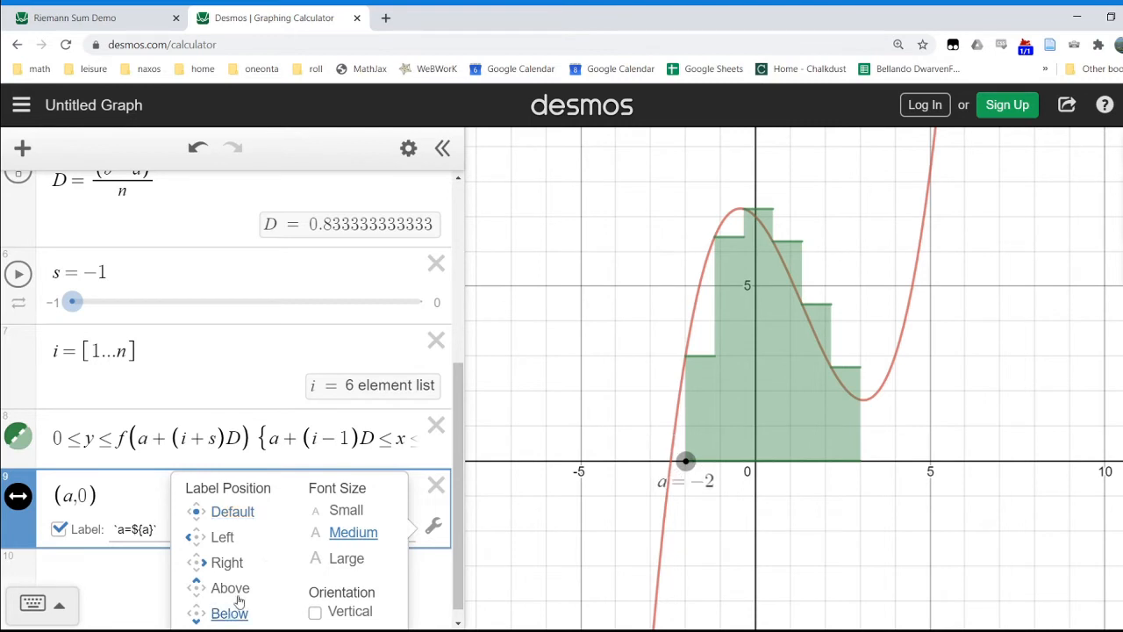
click(332, 511)
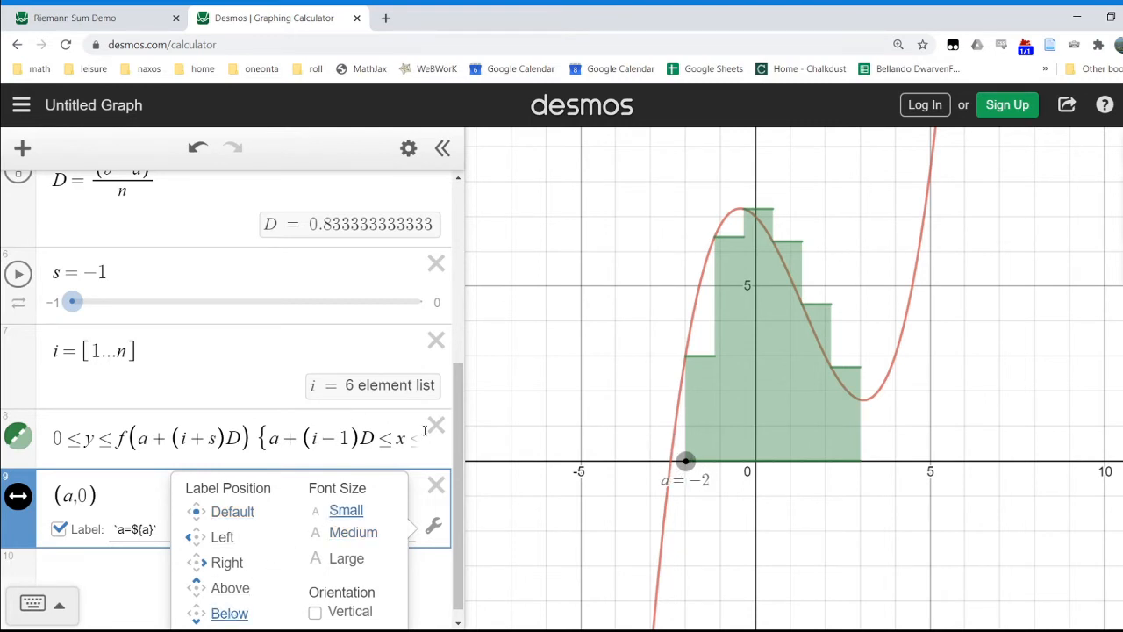
click(455, 432)
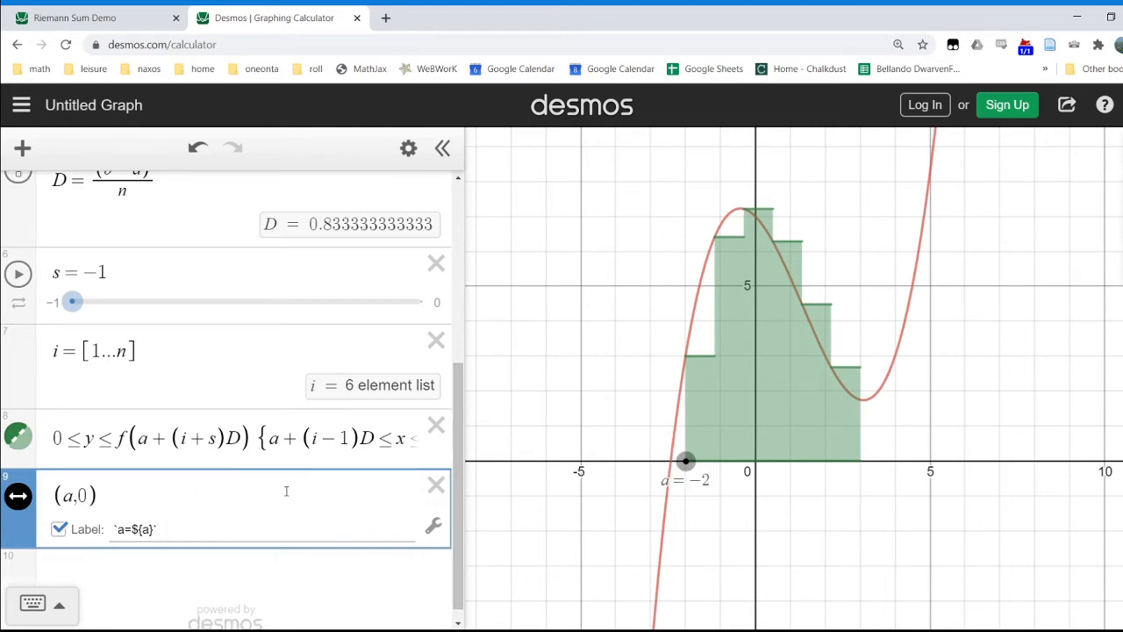
scroll(287, 490, down, 1)
mouse_move(677, 465)
mouse_down()
mouse_move(713, 450)
mouse_move(781, 451)
mouse_move(684, 451)
mouse_up()
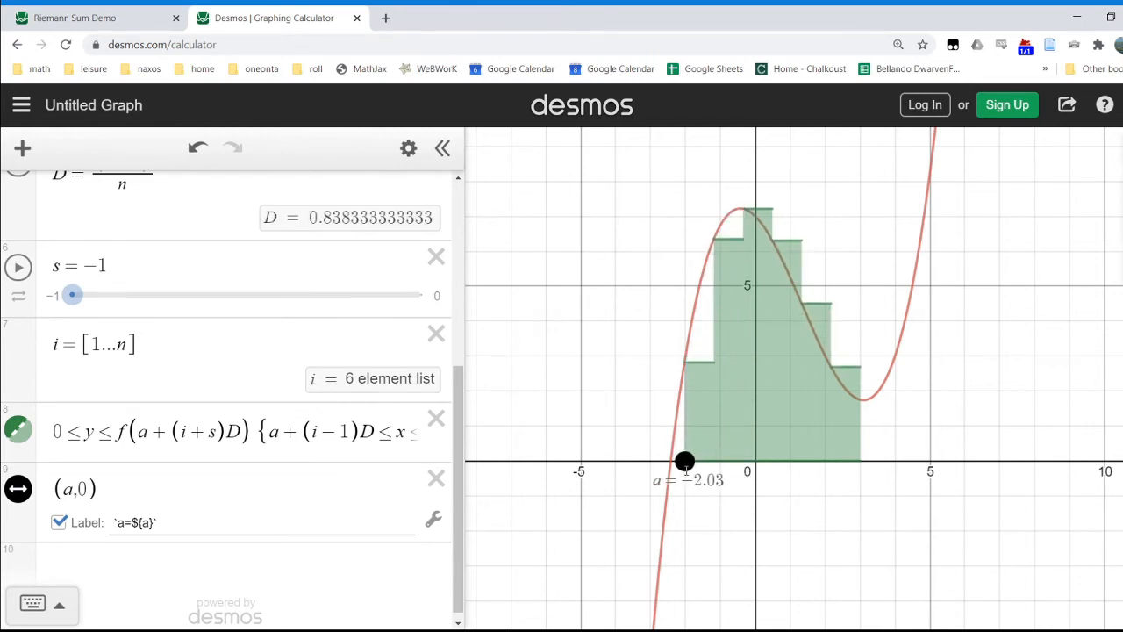
Add the point (b,0) in a new expression and label it `b=${b}`
click(127, 558)
text((b,0))
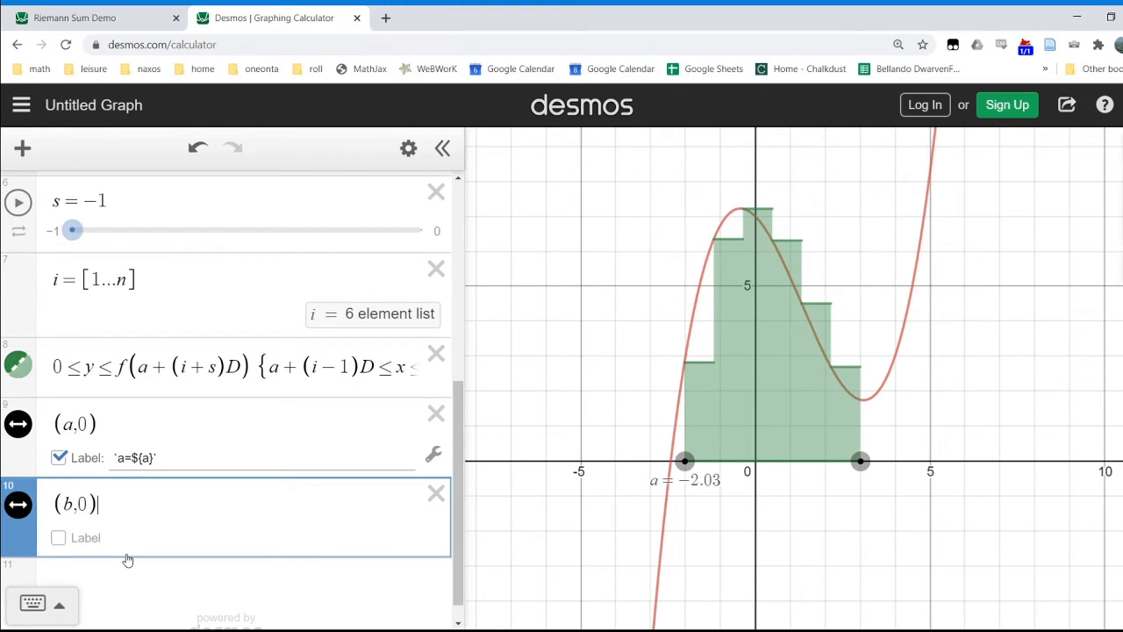
key(Return)
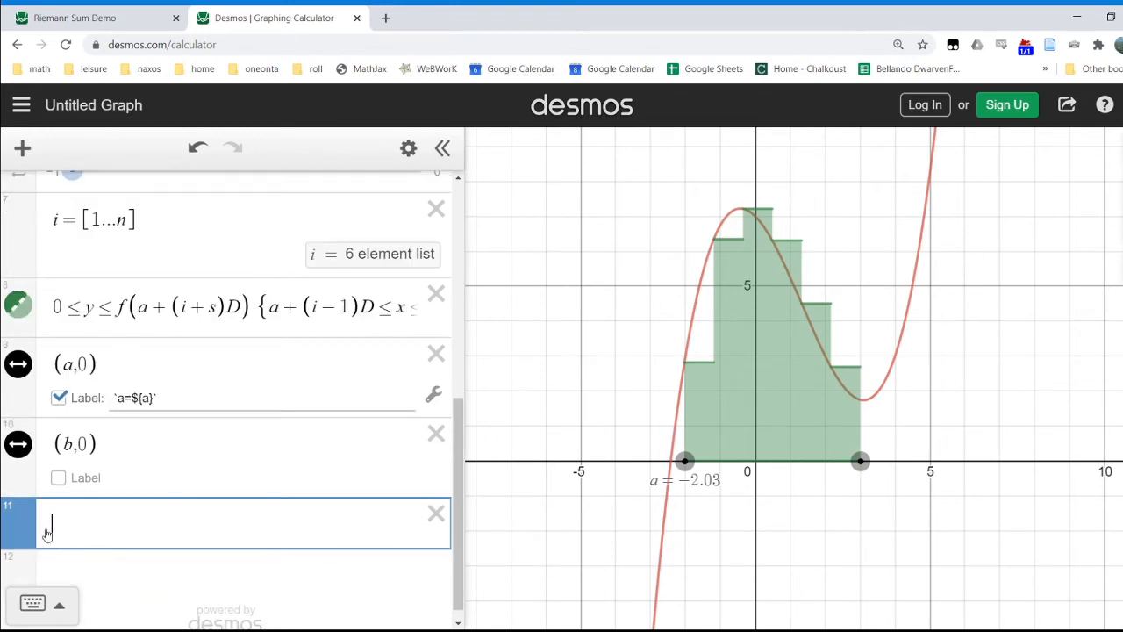
click(59, 479)
click(145, 474)
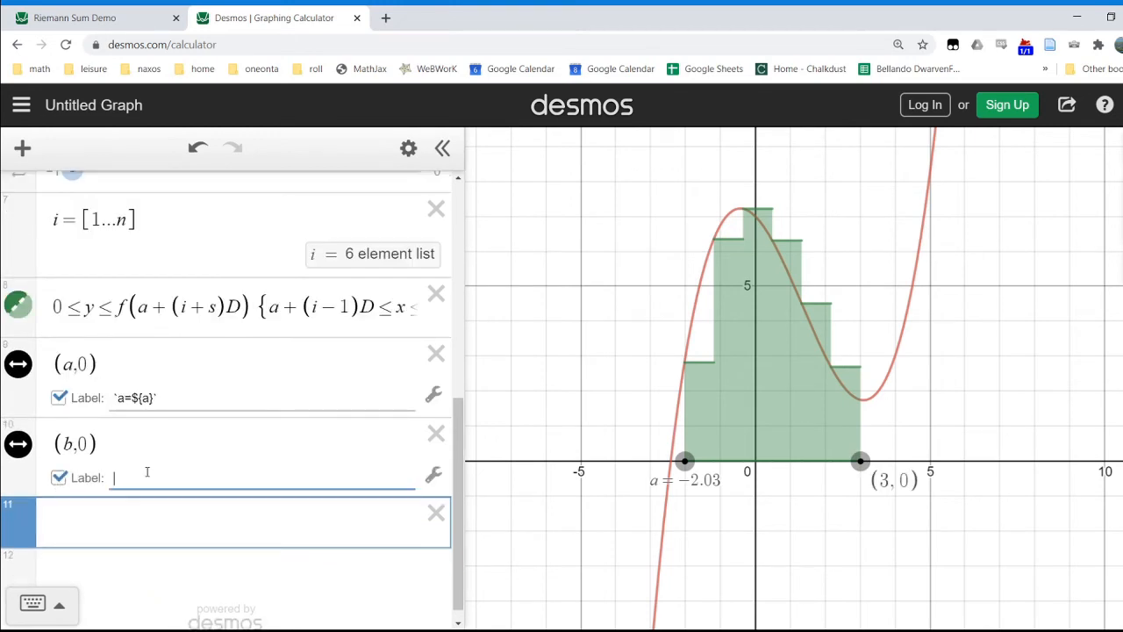
text(`b=${b}`)
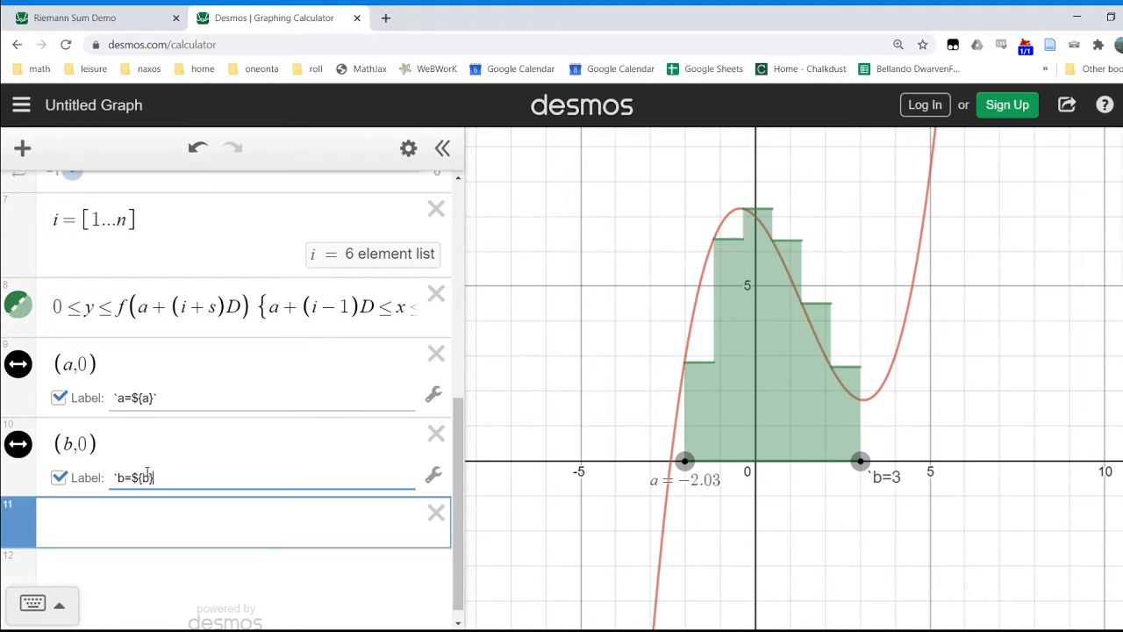
Set the label of point (b,0) to small font and position it below the point
click(433, 474)
click(344, 459)
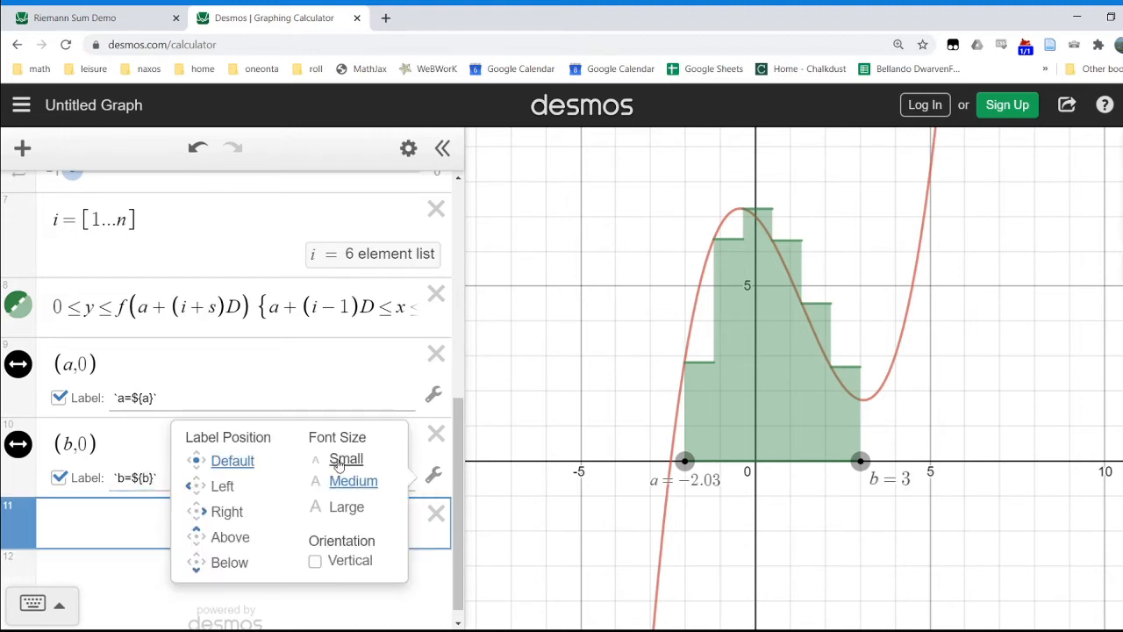
click(229, 562)
click(432, 472)
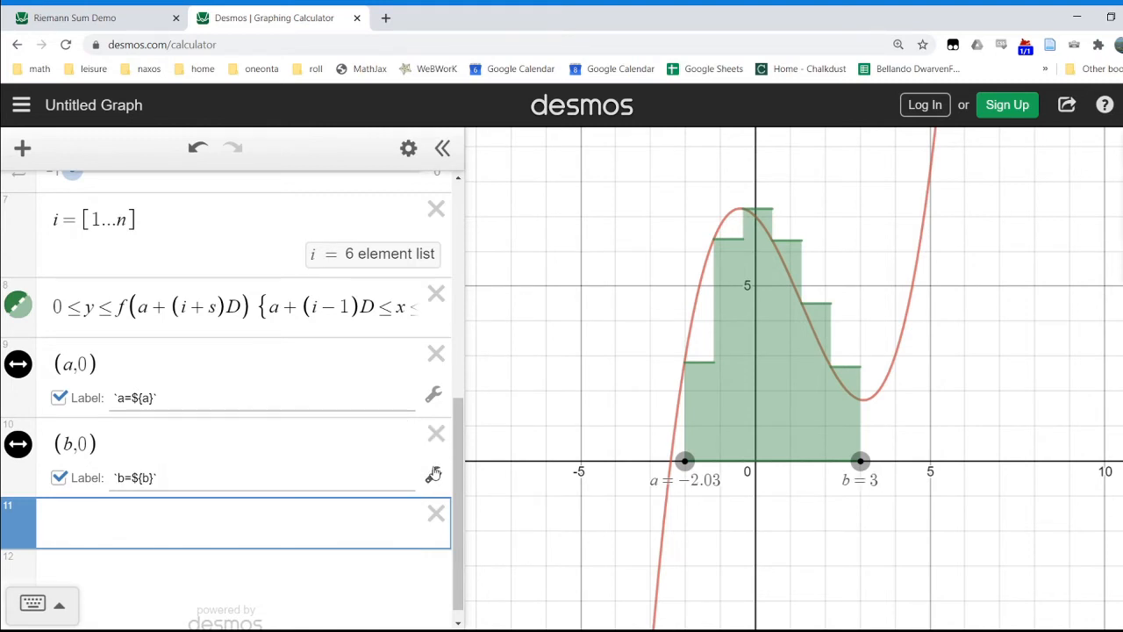
Move the interval's endpoints on the graph to about a = -3.6 and b = 5.59
click(860, 460)
drag(859, 461, 950, 461)
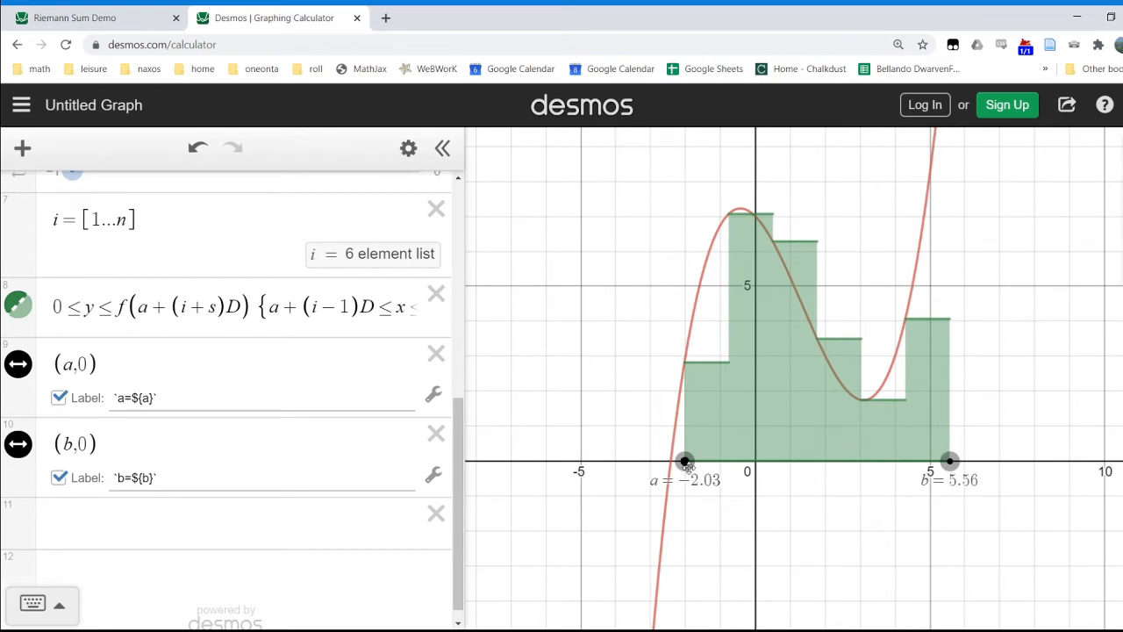
drag(684, 460, 630, 461)
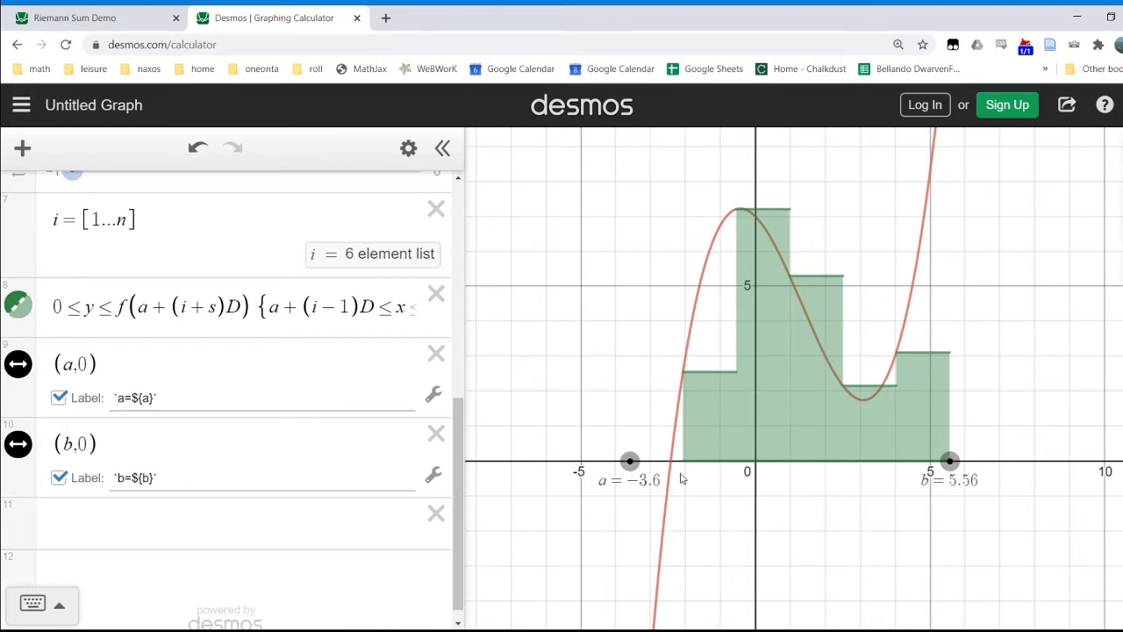
drag(950, 461, 943, 460)
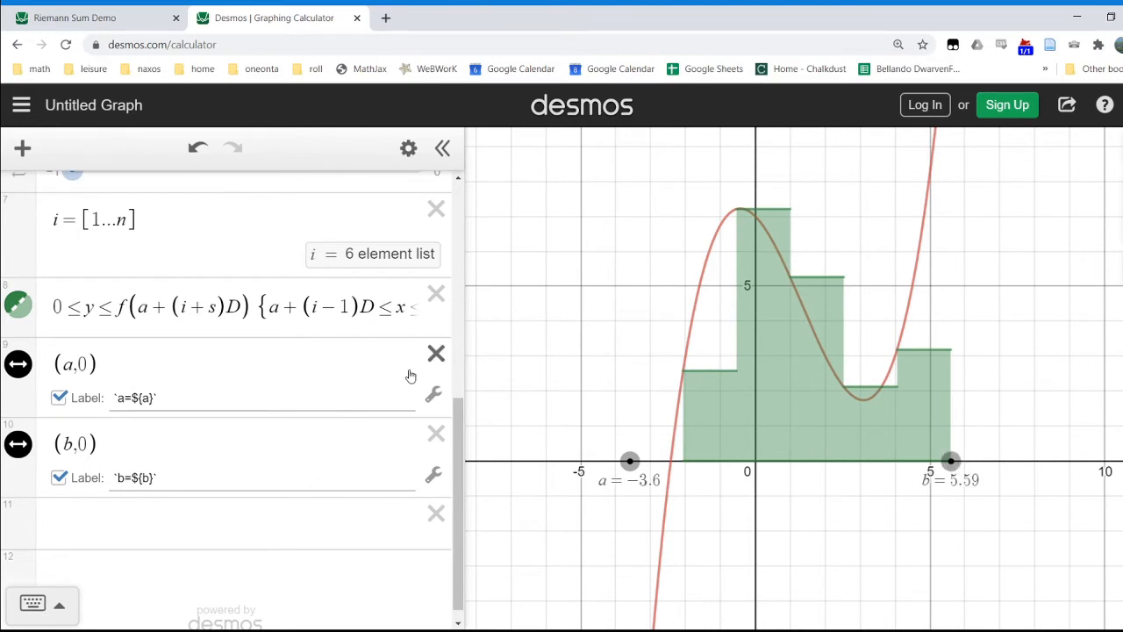
Replace the lower bound 0 of the rectangle inequality with min(0,f(a+(i+s)D))
scroll(413, 371, up, 3)
scroll(296, 350, up, 5)
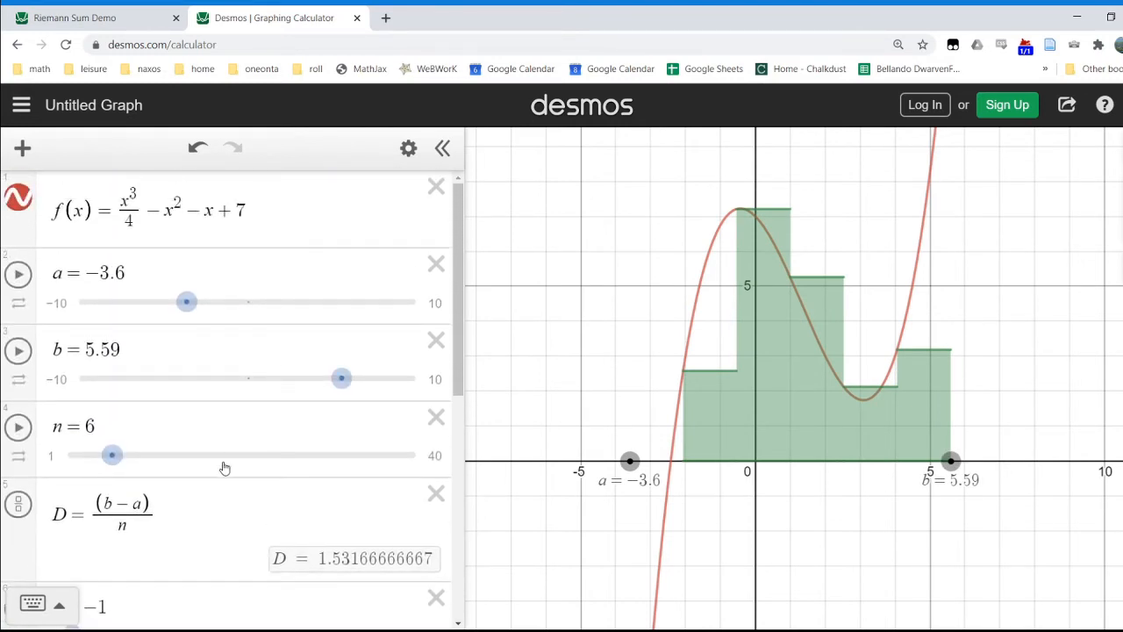
scroll(223, 474, down, 6)
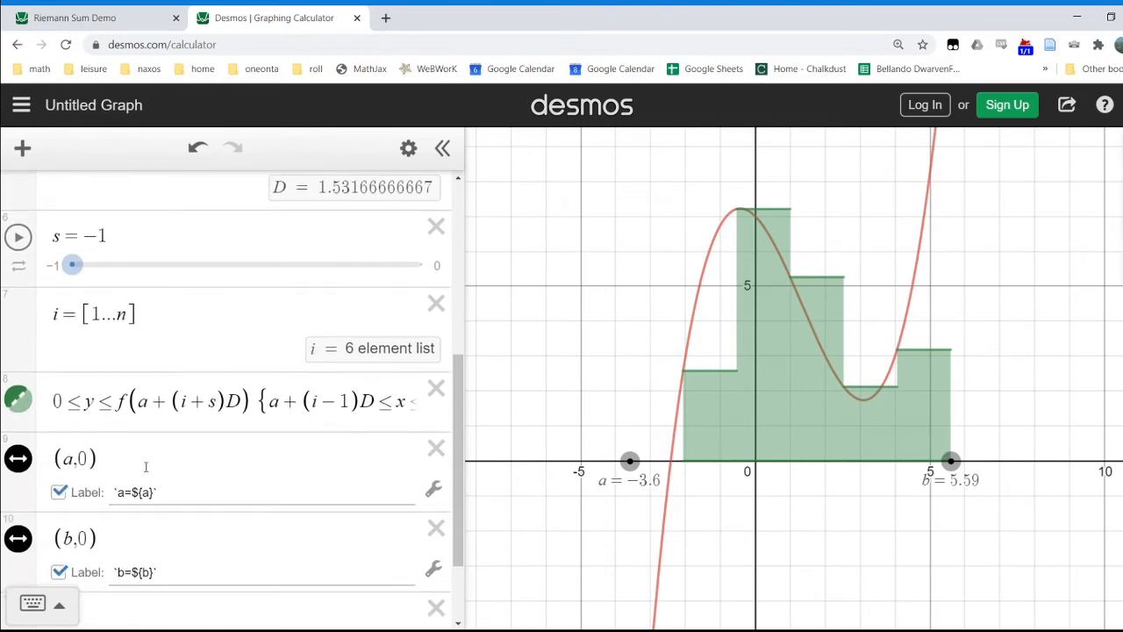
click(56, 405)
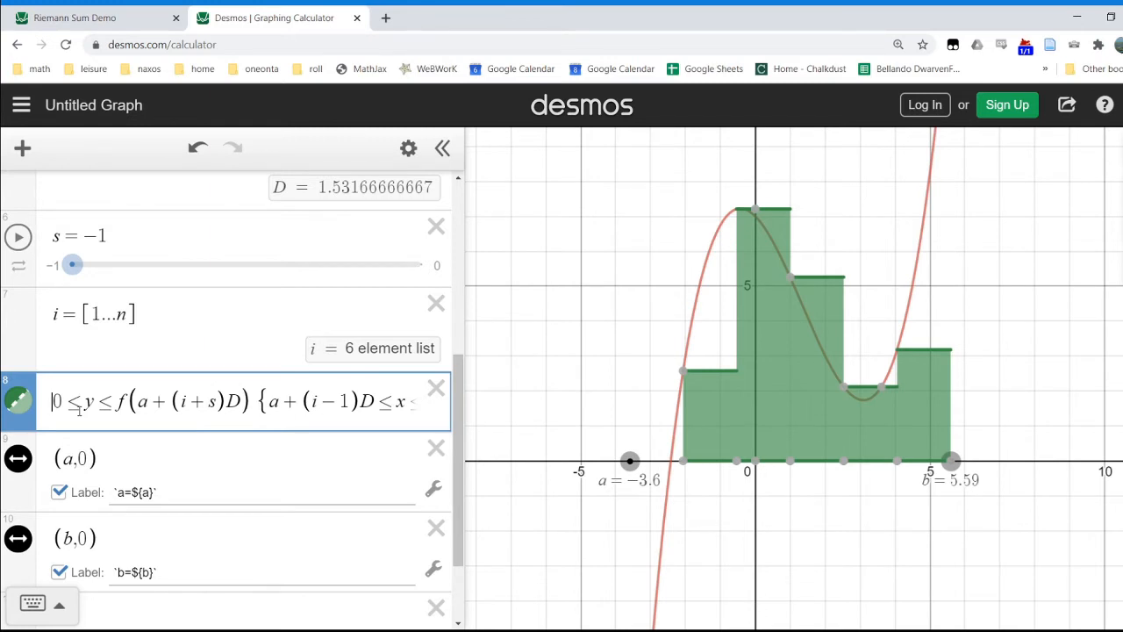
text(min(0)
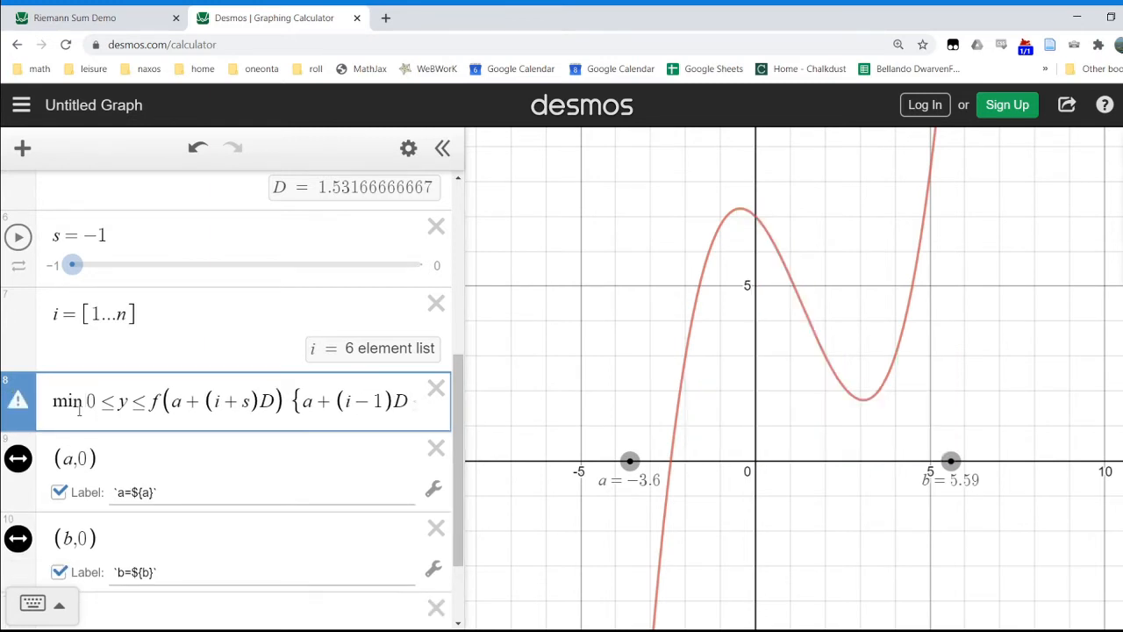
text(,)
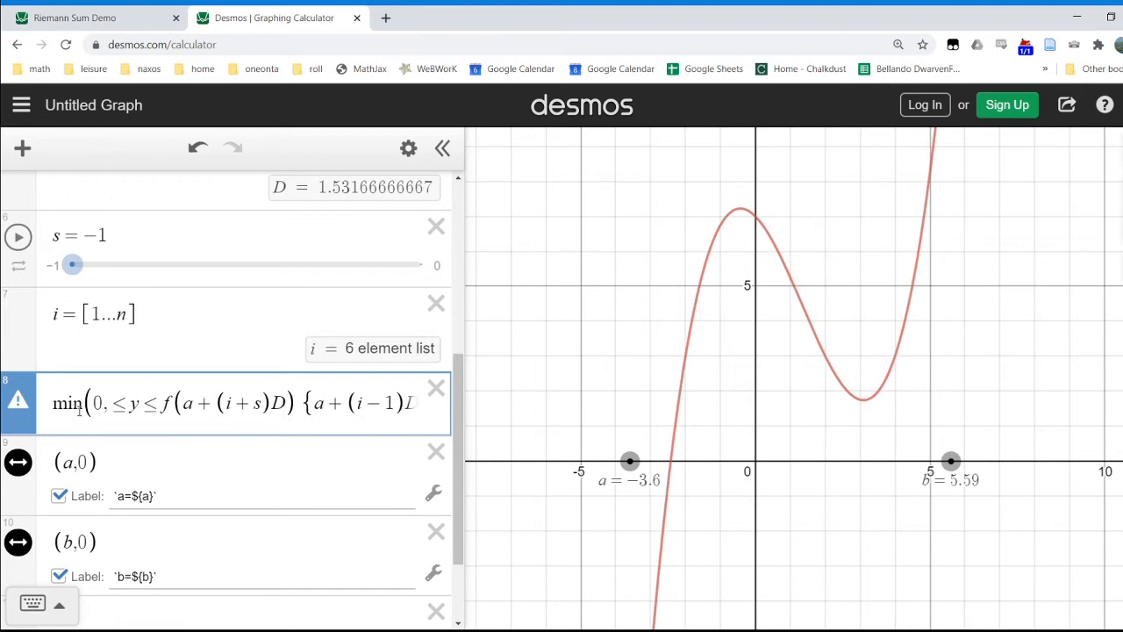
text(f(a+(i)
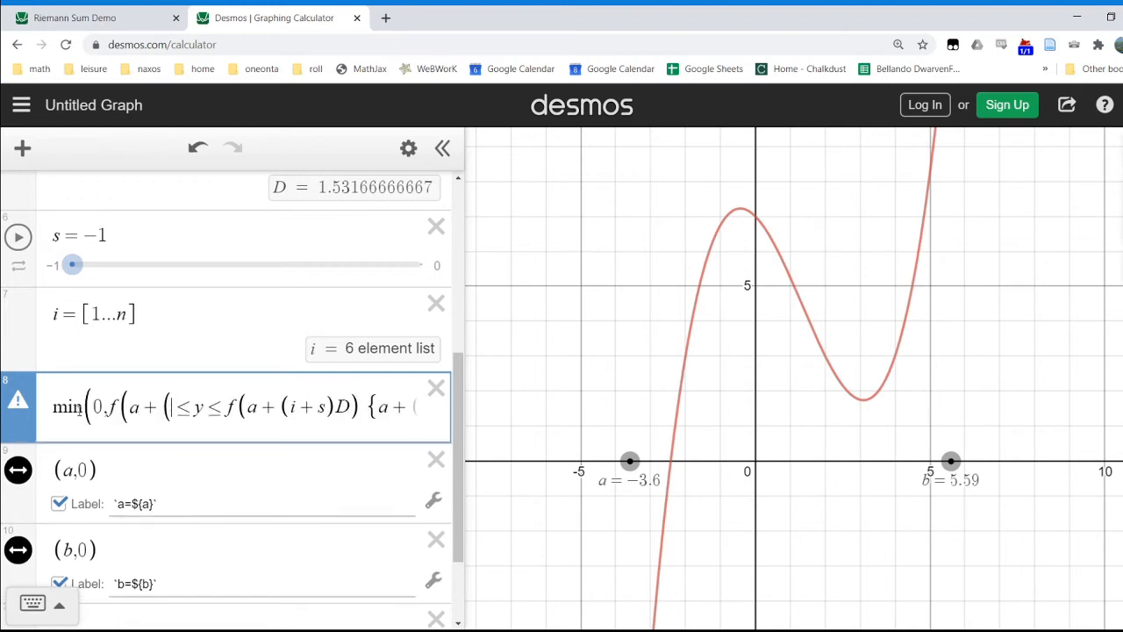
text(+s)D))
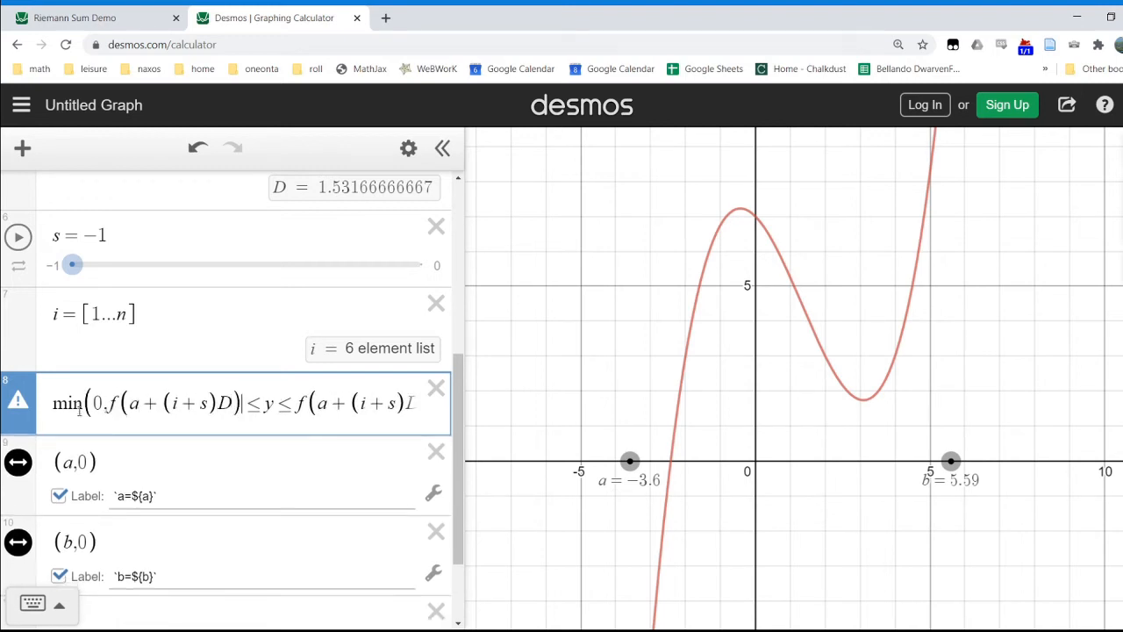
text())
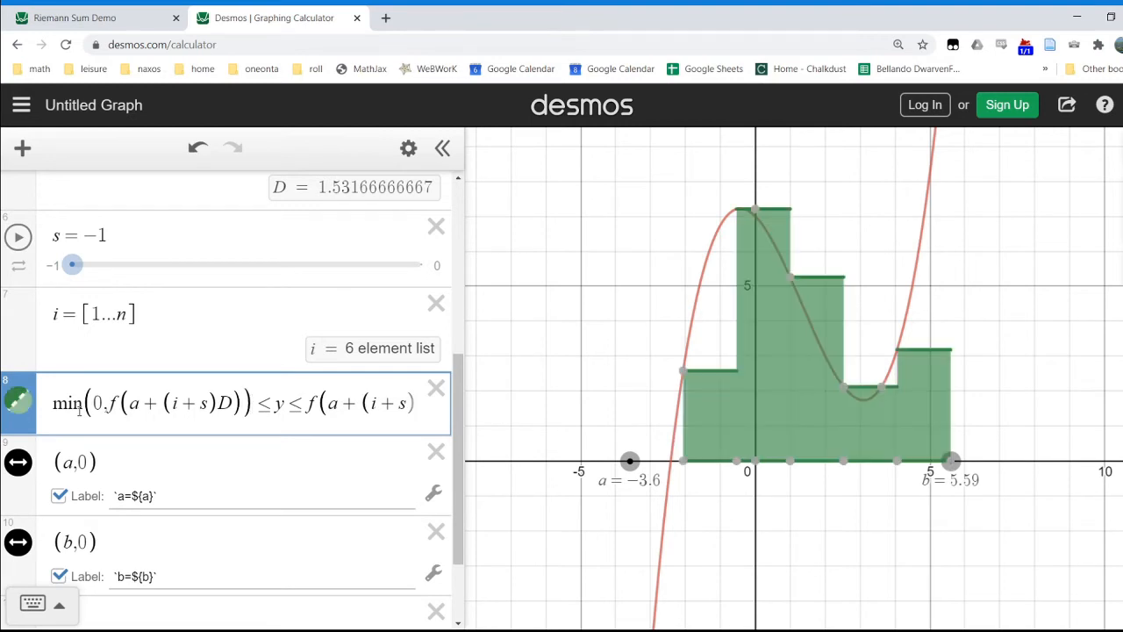
Replace the upper bound of the rectangle inequality with max(0,f(a+(i+s)D))
click(306, 403)
text(max(0,)
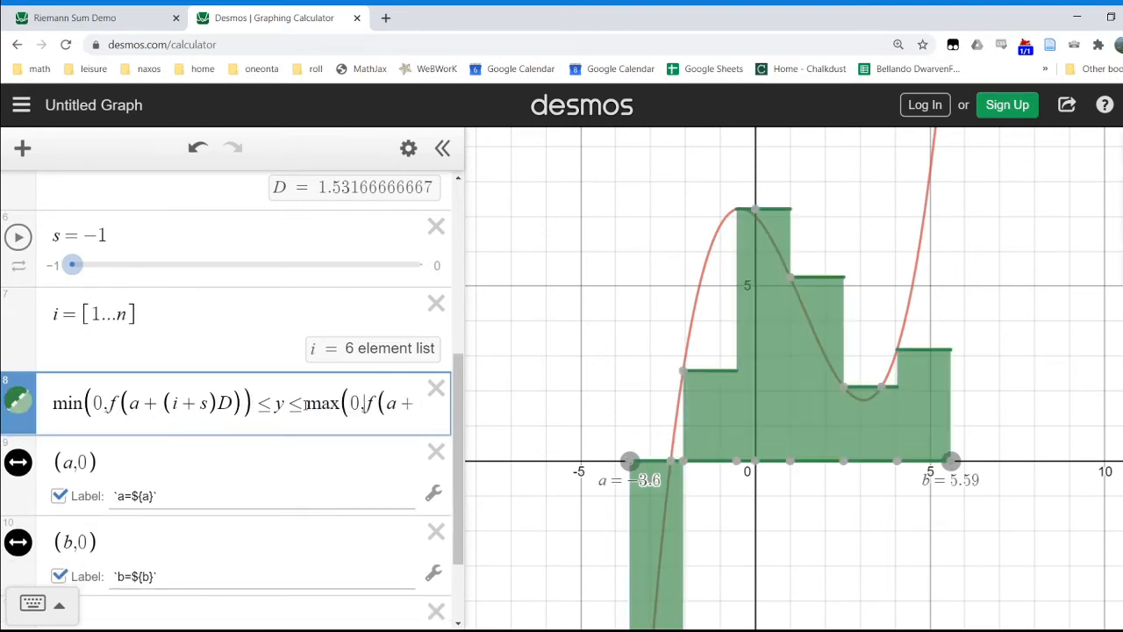
key(Right)
key(Right)
key(Right)
key(Right)
key(Right)
key(Right)
key(Right)
key(Right)
key(Right)
key(Right)
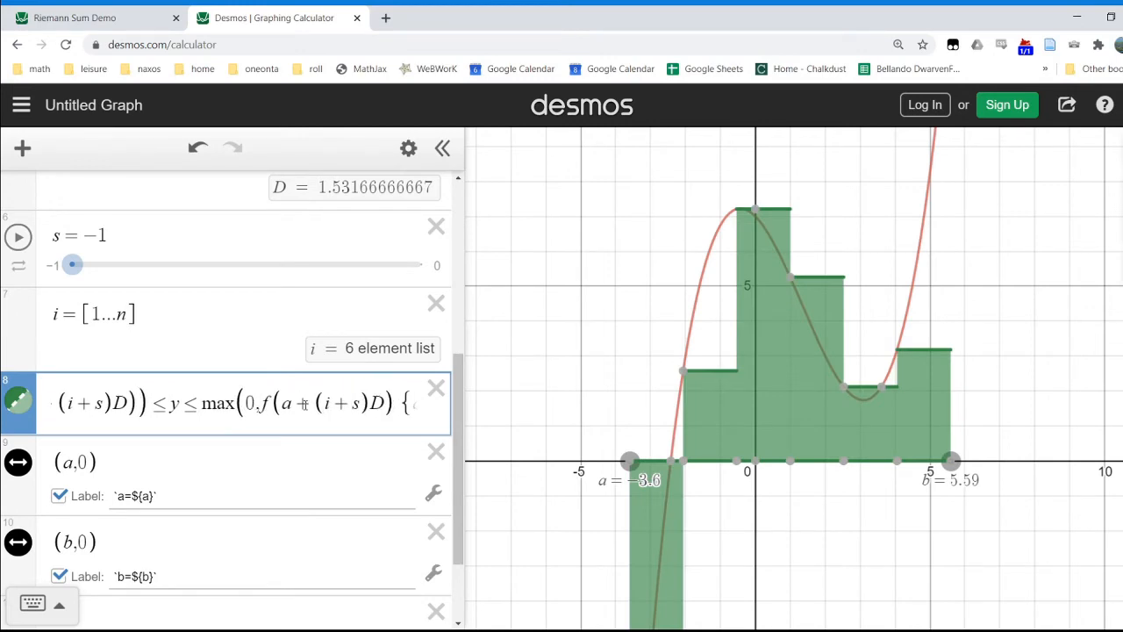
text())
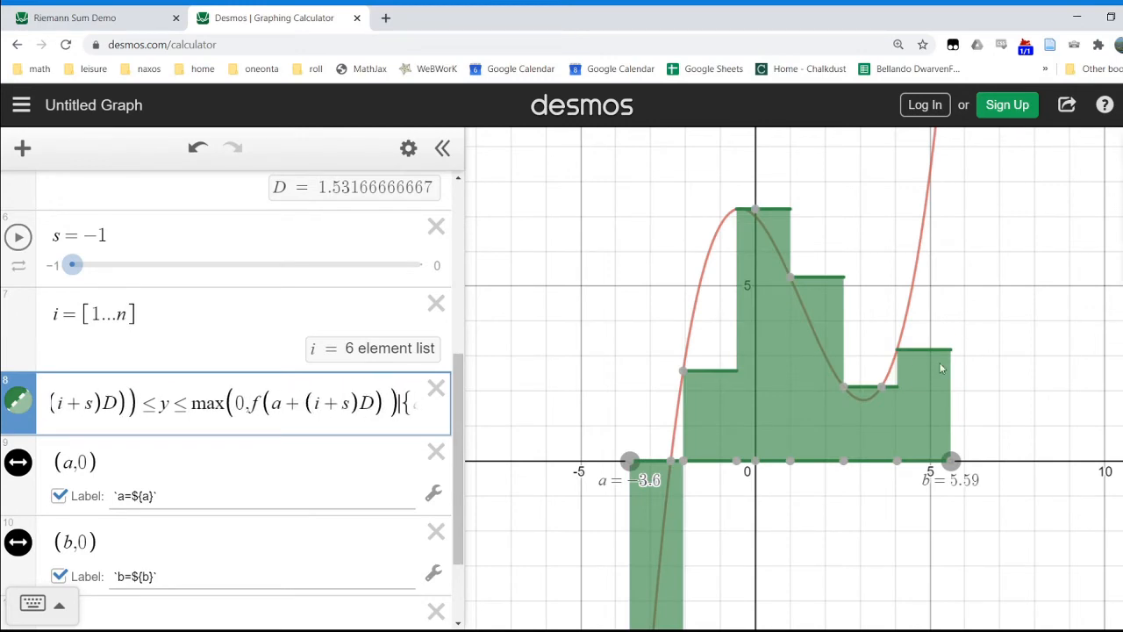
Move the interval's endpoint a on the graph to about a = -2.8
scroll(959, 371, down, 4)
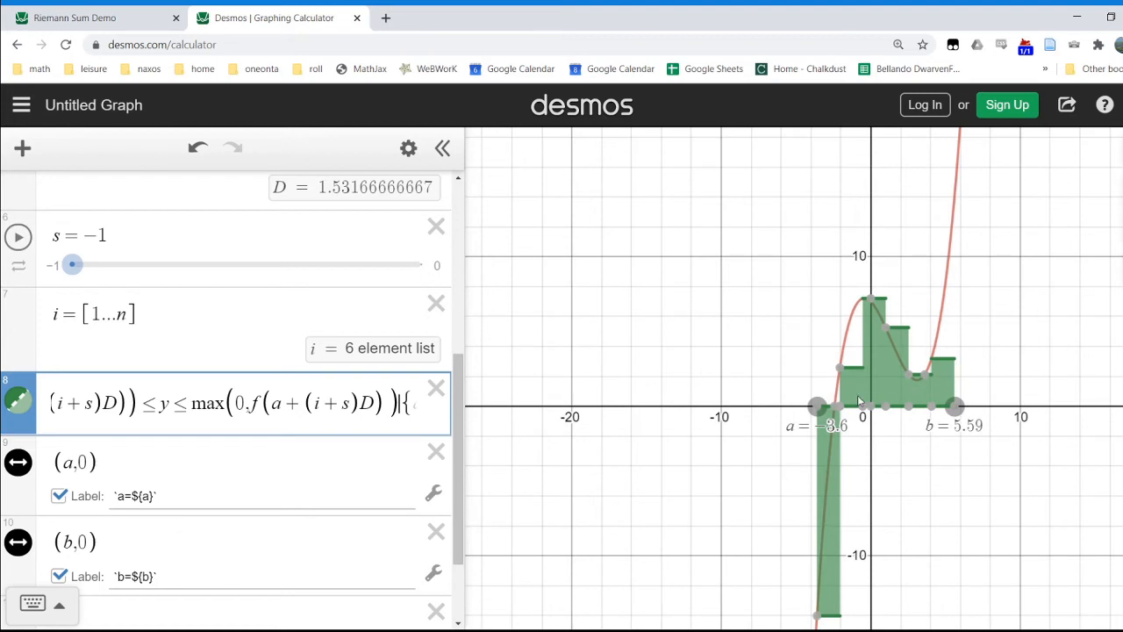
drag(817, 406, 830, 405)
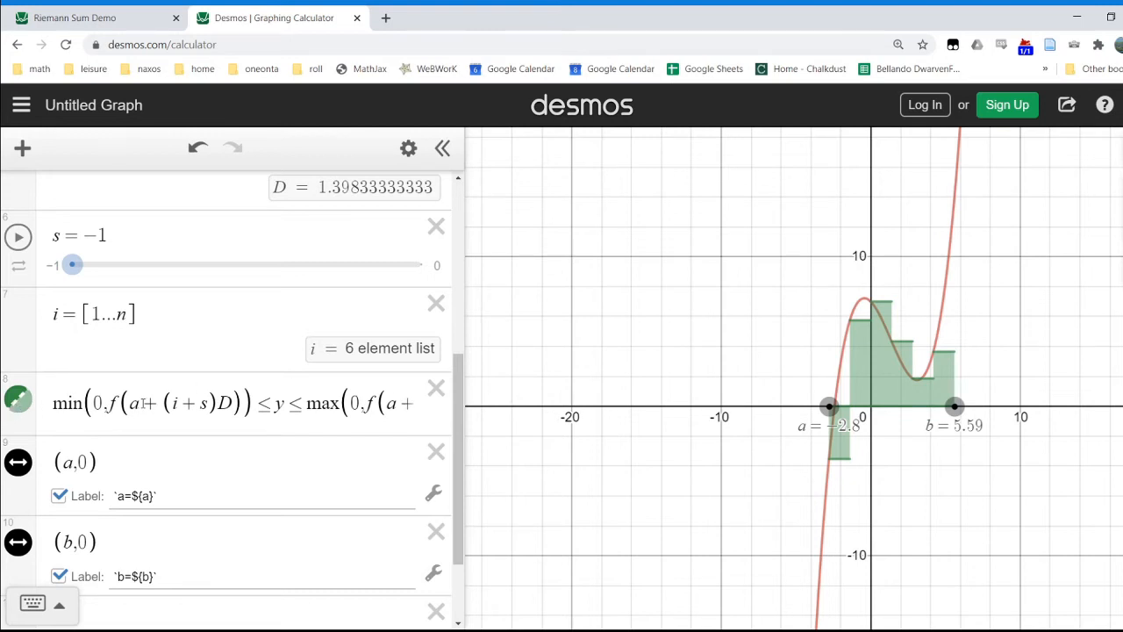
Hide the min/max rectangle inequality and paste a copy of it into a new expression directly below
click(19, 401)
click(73, 406)
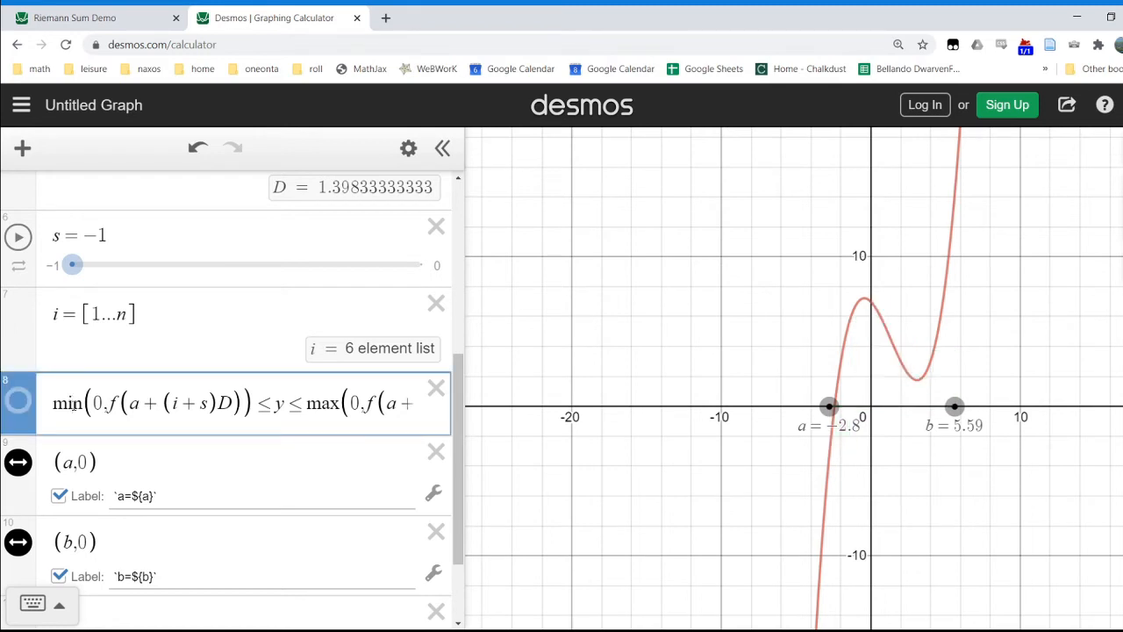
key(ctrl+a)
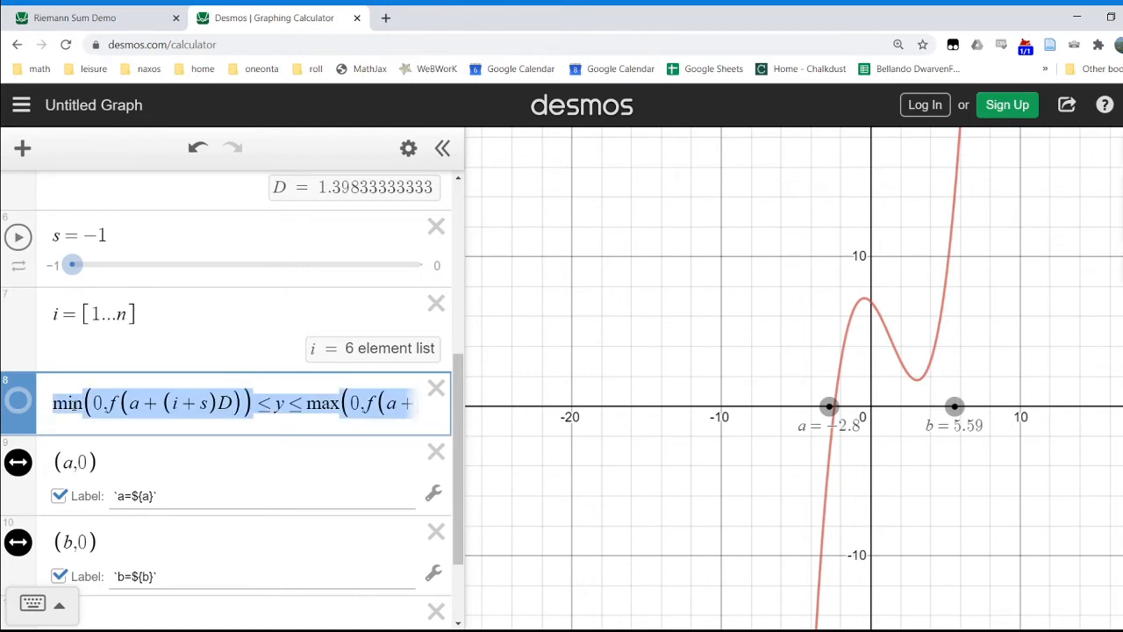
key(Right)
key(Return)
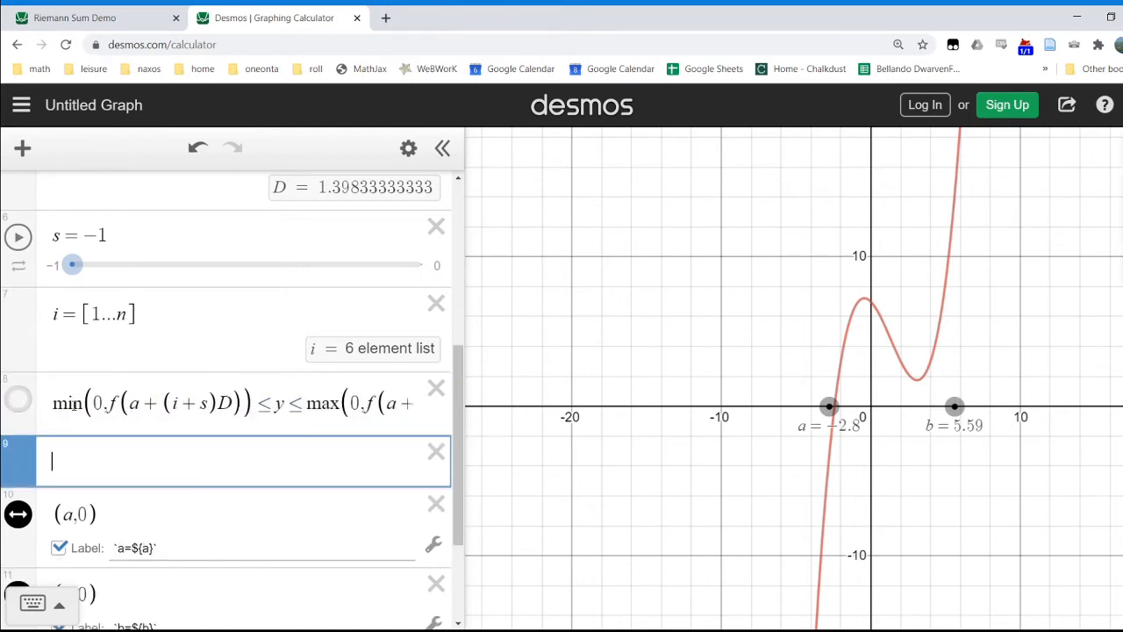
text(min(0,f(a+(i+s)D))≤y≤max(0,f(a+(i+s)D)){a+(i-1)D≤x≤a+iD})
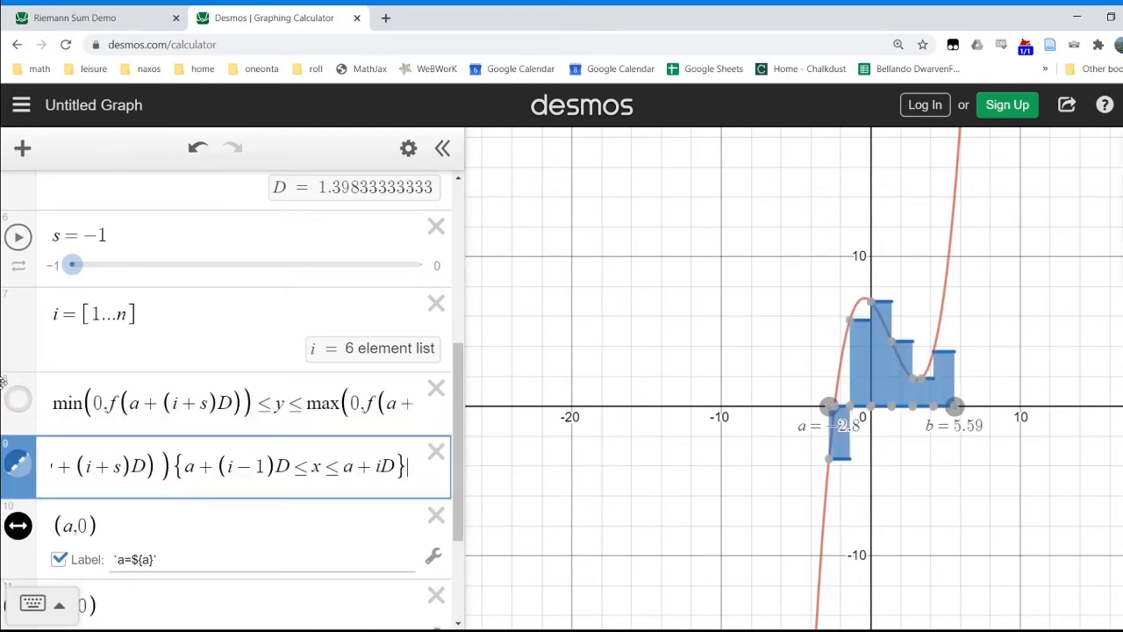
Simplify the upper bound of the copied inequality to f(a+(i+s)D) by removing the max function and its 0 argument
click(158, 463)
key(BackSpace)
key(Left)
key(Left)
key(Left)
key(Left)
key(Left)
key(Left)
key(Left)
key(Left)
key(Left)
key(Left)
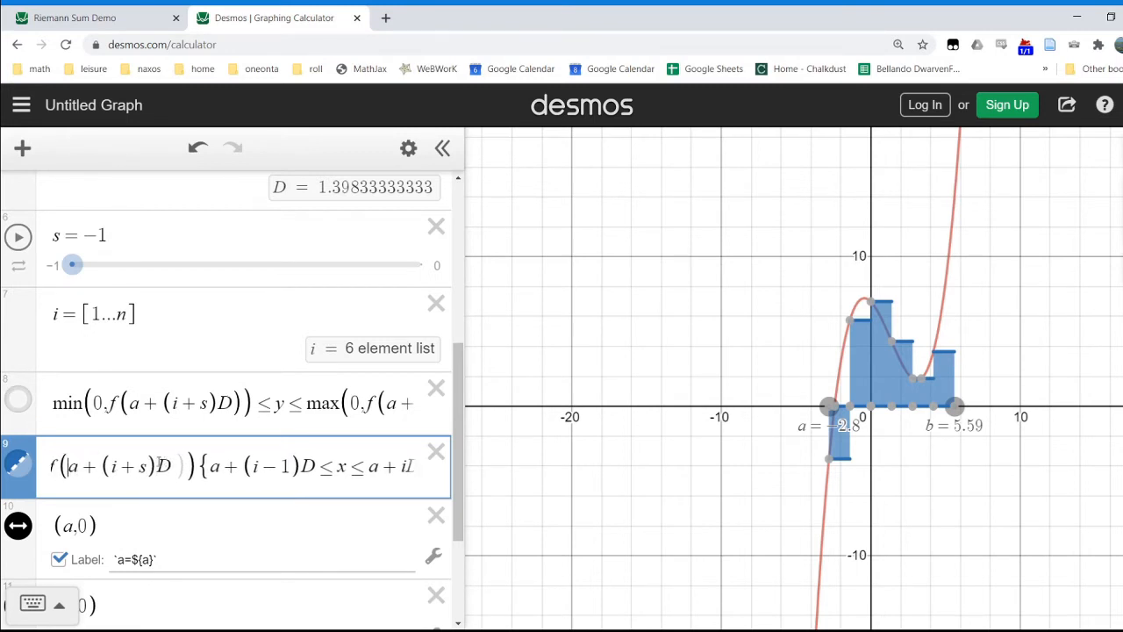
key(BackSpace)
key(BackSpace)
key(BackSpace)
key(BackSpace)
key(BackSpace)
key(BackSpace)
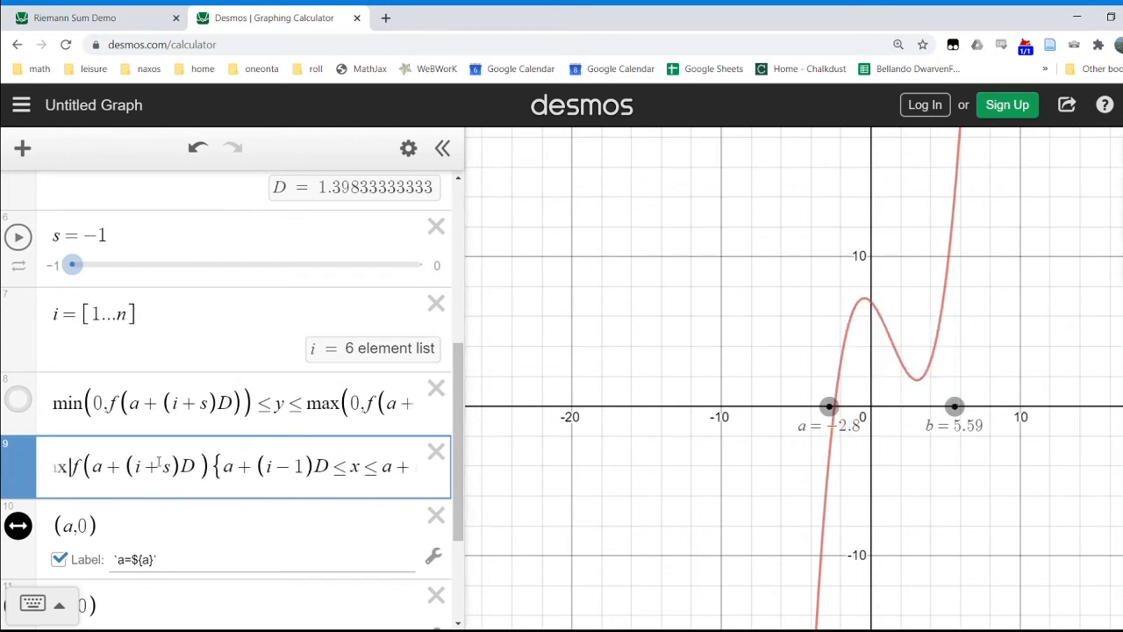
key(Left)
key(Left)
key(Left)
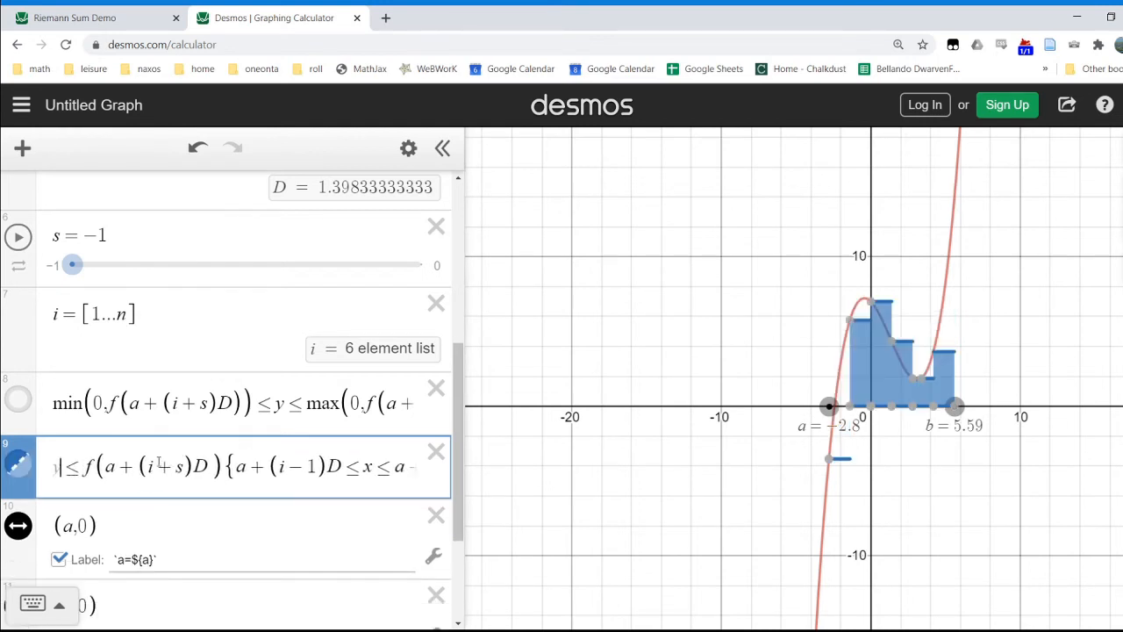
Reduce the lower bound of the copied inequality to 0, widening the expression list to see the whole formula
key(BackSpace)
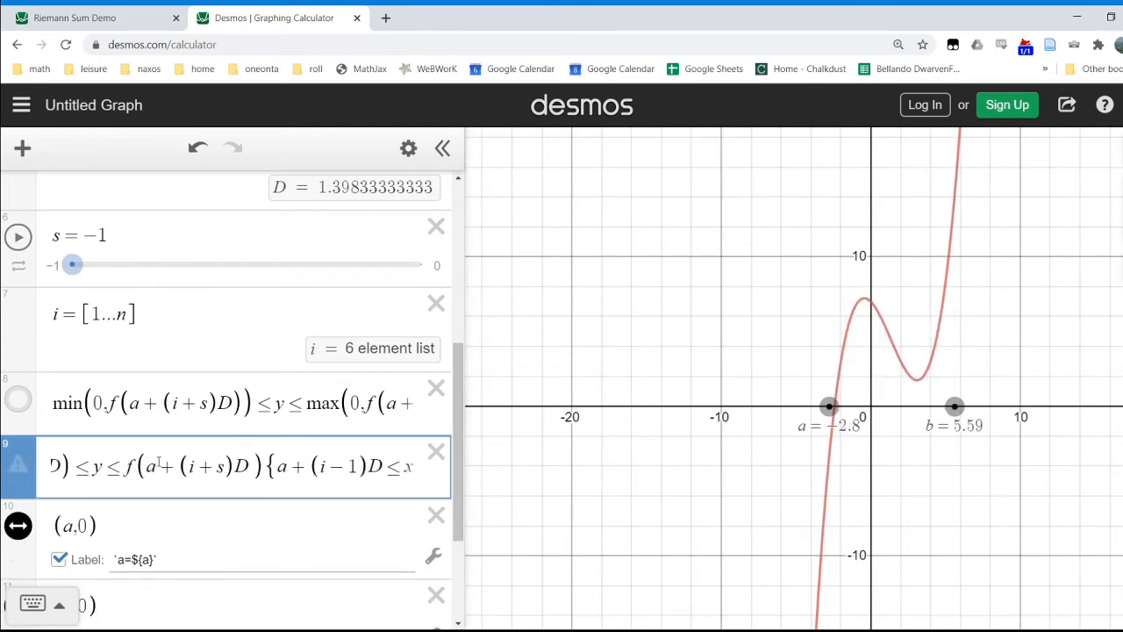
key(BackSpace)
key(BackSpace)
key(BackSpace)
key(BackSpace)
key(BackSpace)
key(BackSpace)
key(BackSpace)
key(BackSpace)
key(BackSpace)
key(BackSpace)
key(BackSpace)
key(Left)
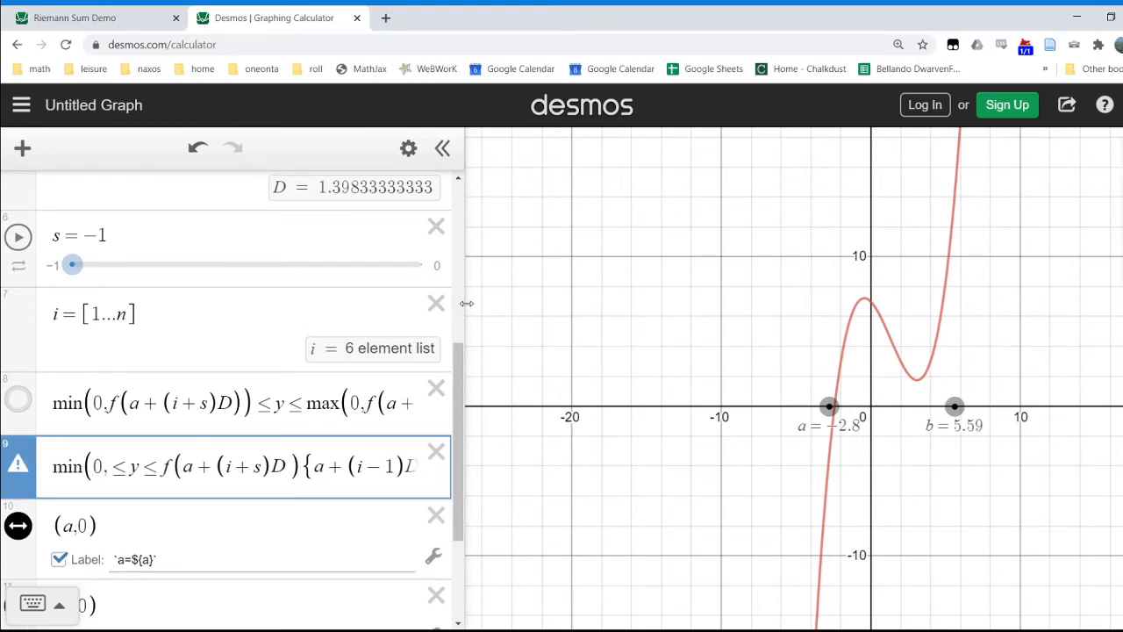
drag(463, 303, 637, 291)
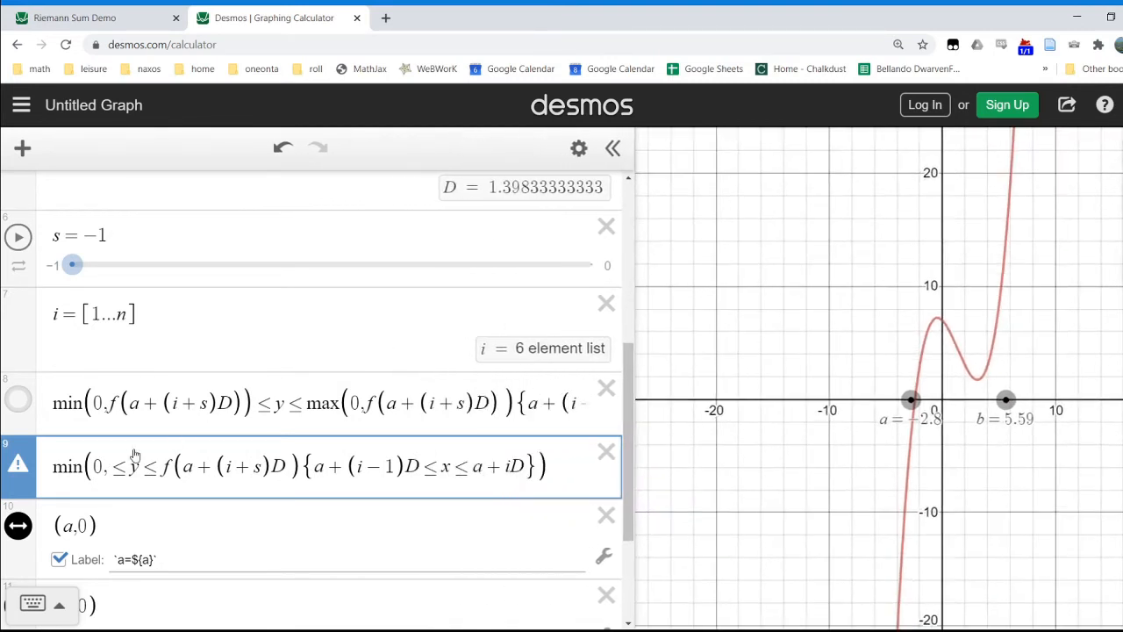
key(BackSpace)
key(BackSpace)
key(BackSpace)
key(BackSpace)
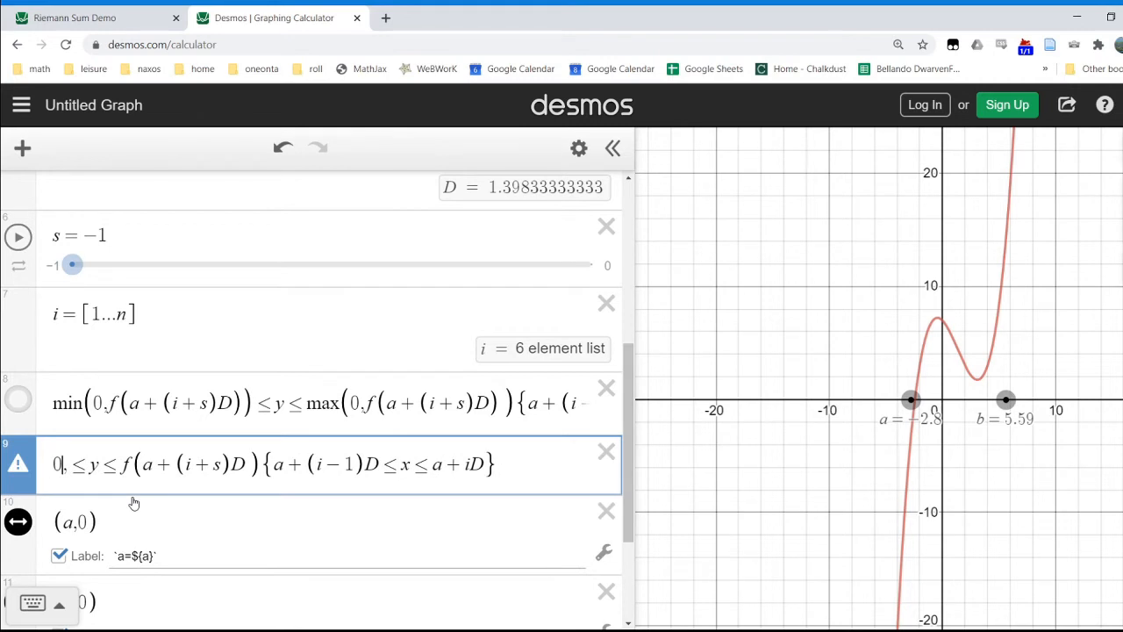
key(Delete)
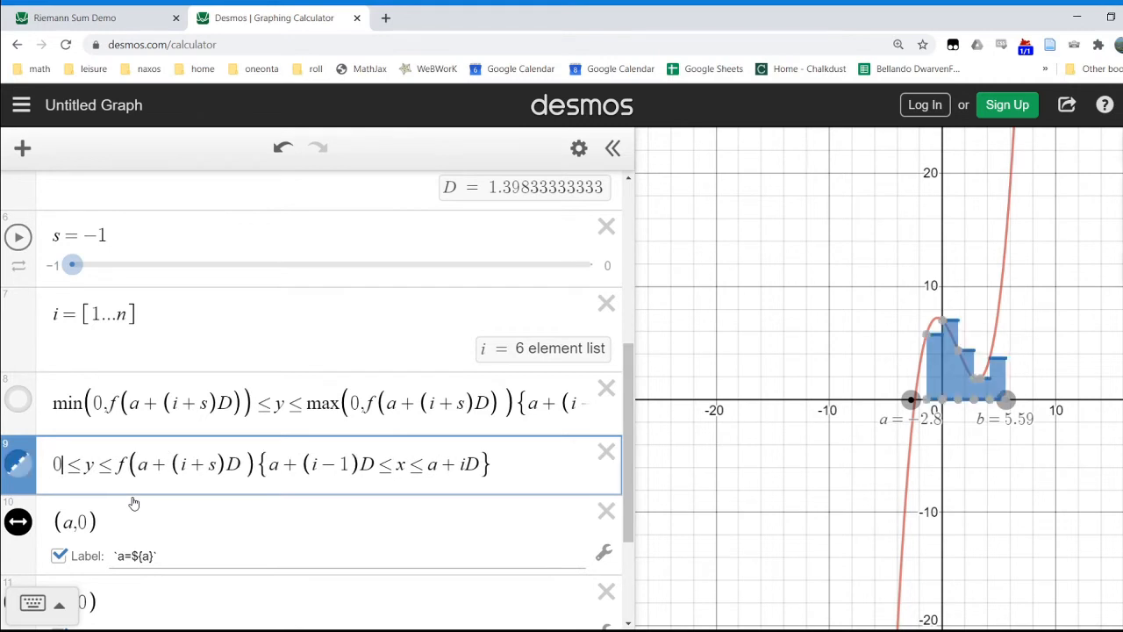
Set the colour of the inequality 0≤y≤f(a+(i+s)D) to green
click(16, 466)
click(126, 462)
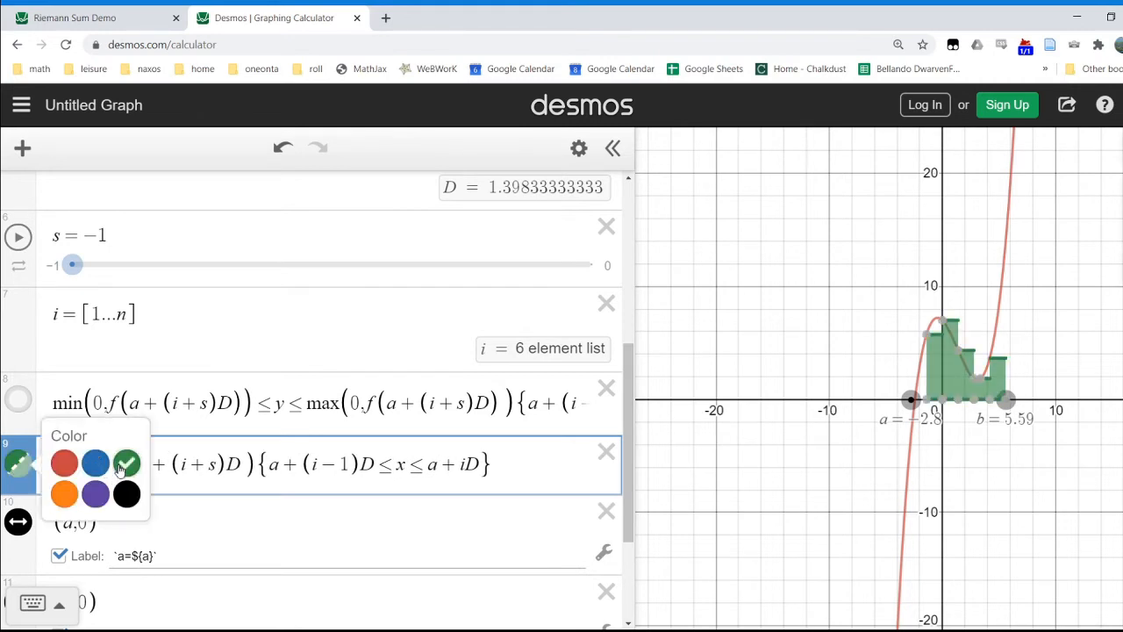
click(494, 457)
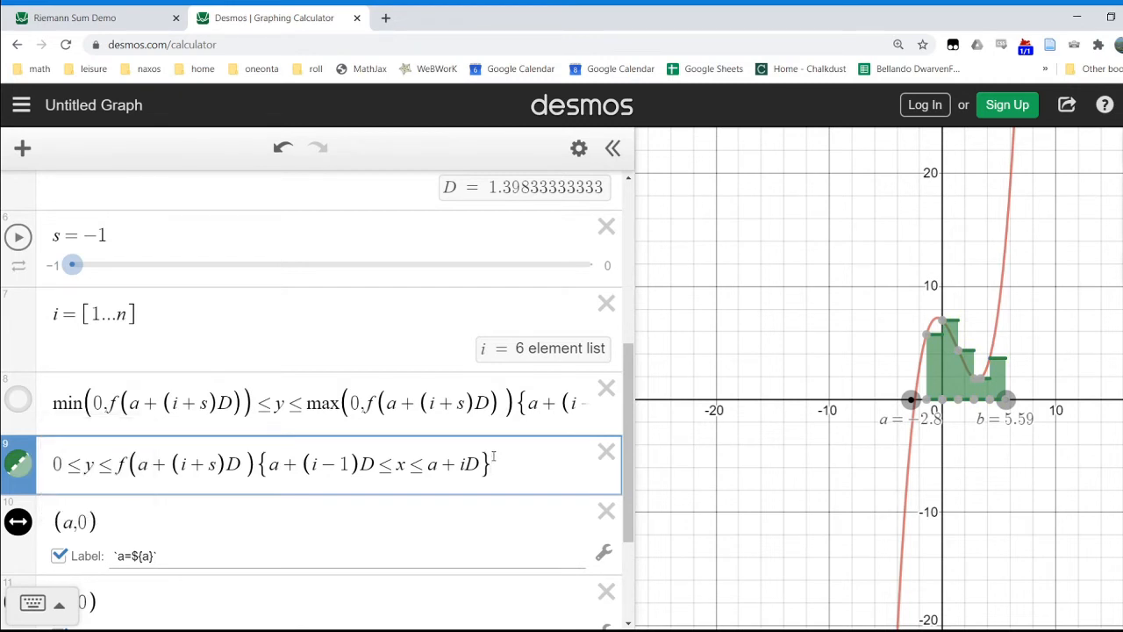
Duplicate the inequality 0≤y≤f(a+(i+s)D){a+(i-1)D≤x≤a+iD} in a new expression directly below it
key(ctrl+a)
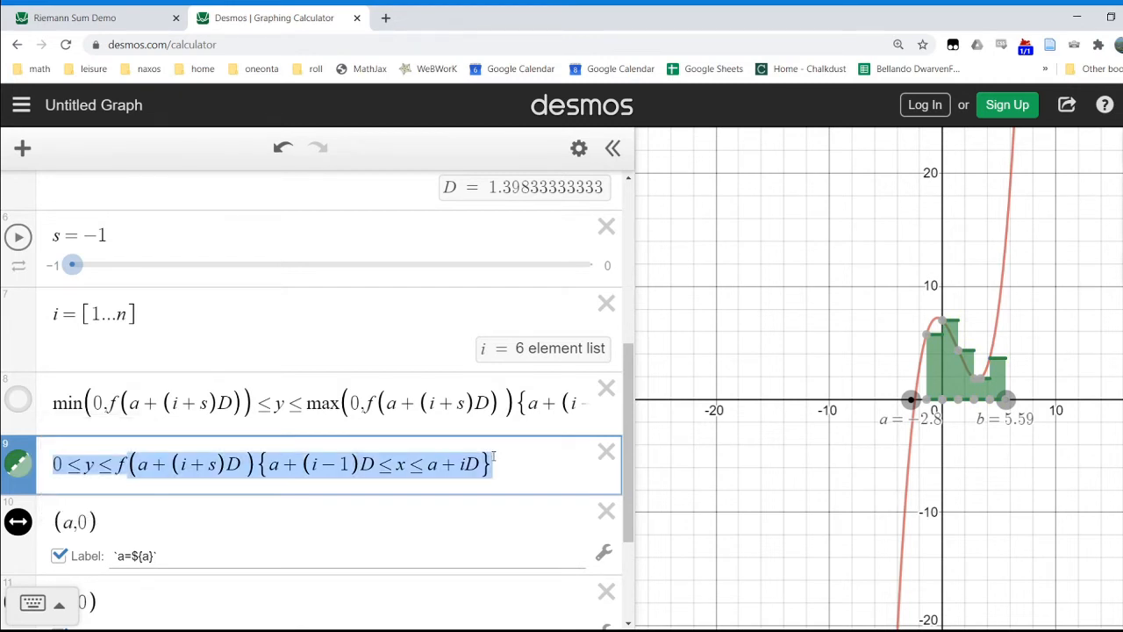
click(552, 469)
key(Return)
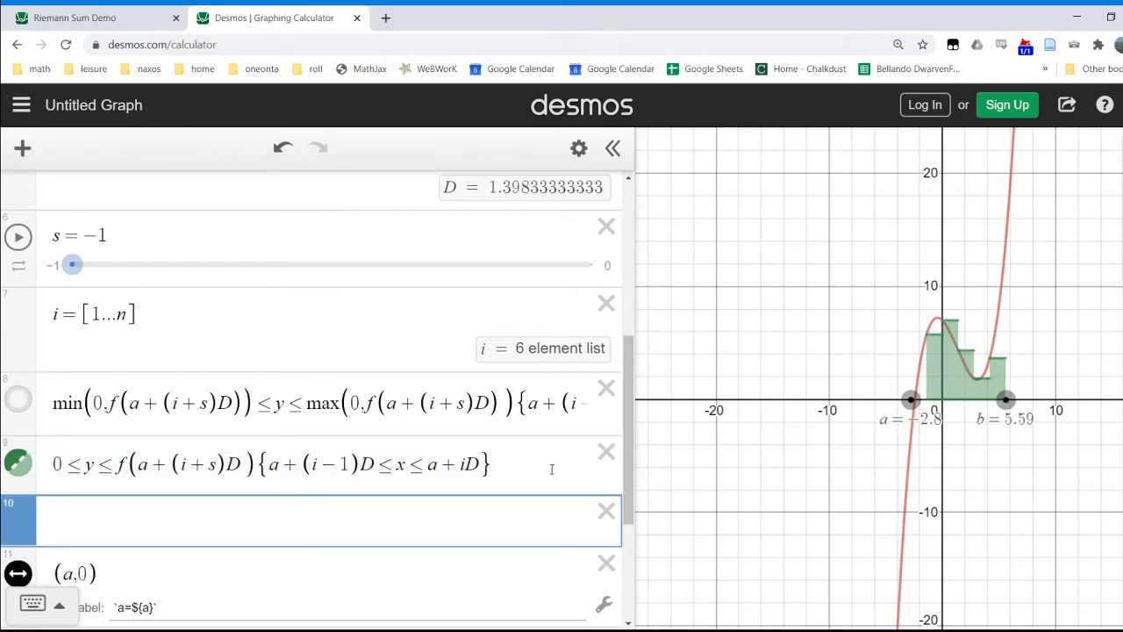
text(0≤y≤f(a+(i+s)D){a+(i-1)D≤x≤a+iD})
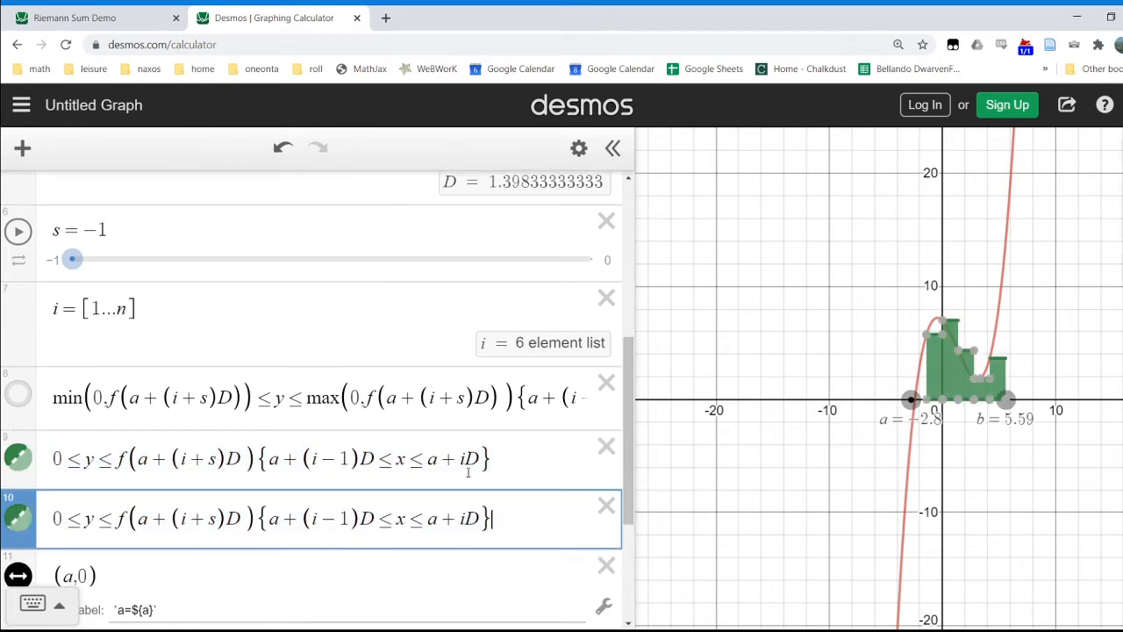
Set the colour of the duplicated inequality to red
click(14, 522)
click(64, 517)
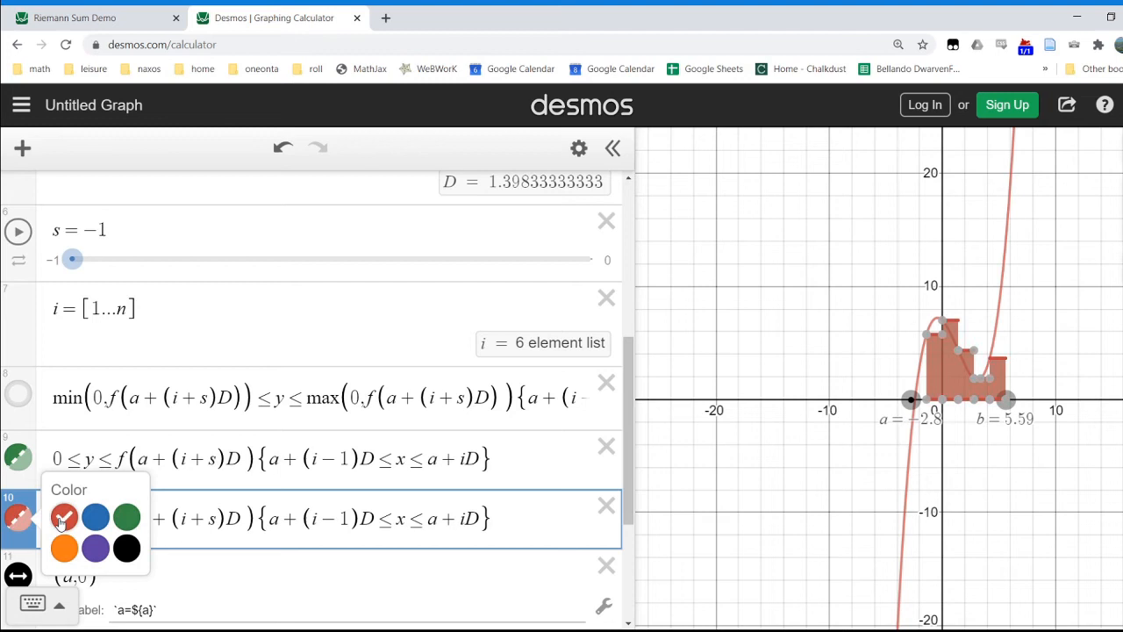
click(201, 518)
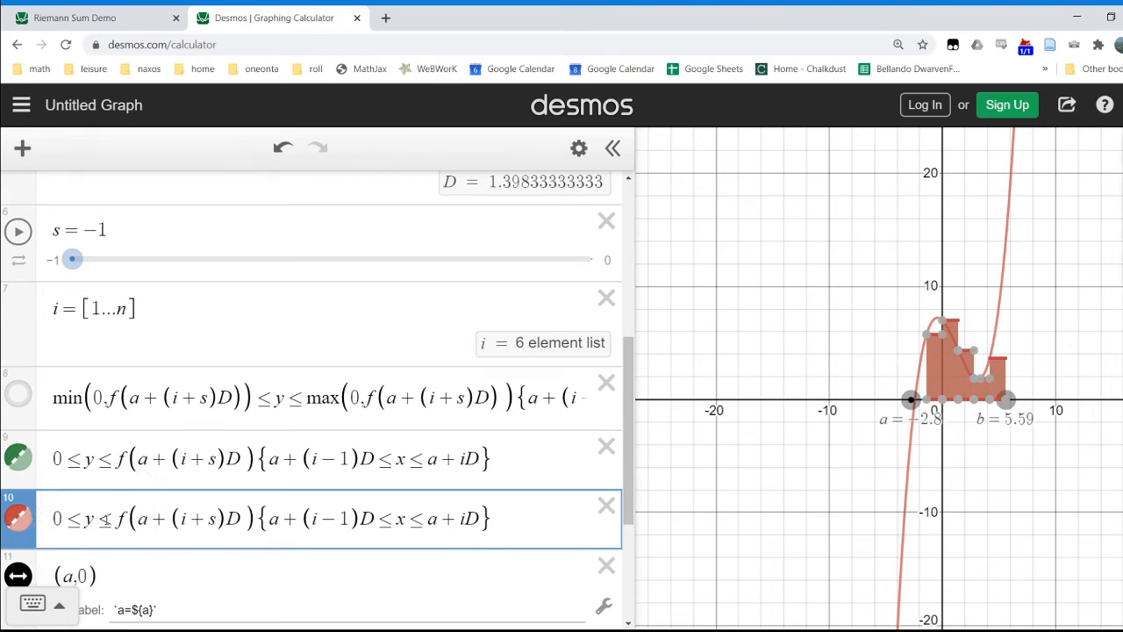
Swap the bounds of the red inequality so it reads f(a+(i+s)D)≤y≤0 with the same x restriction
drag(116, 519, 248, 520)
key(ctrl+c)
key(BackSpace)
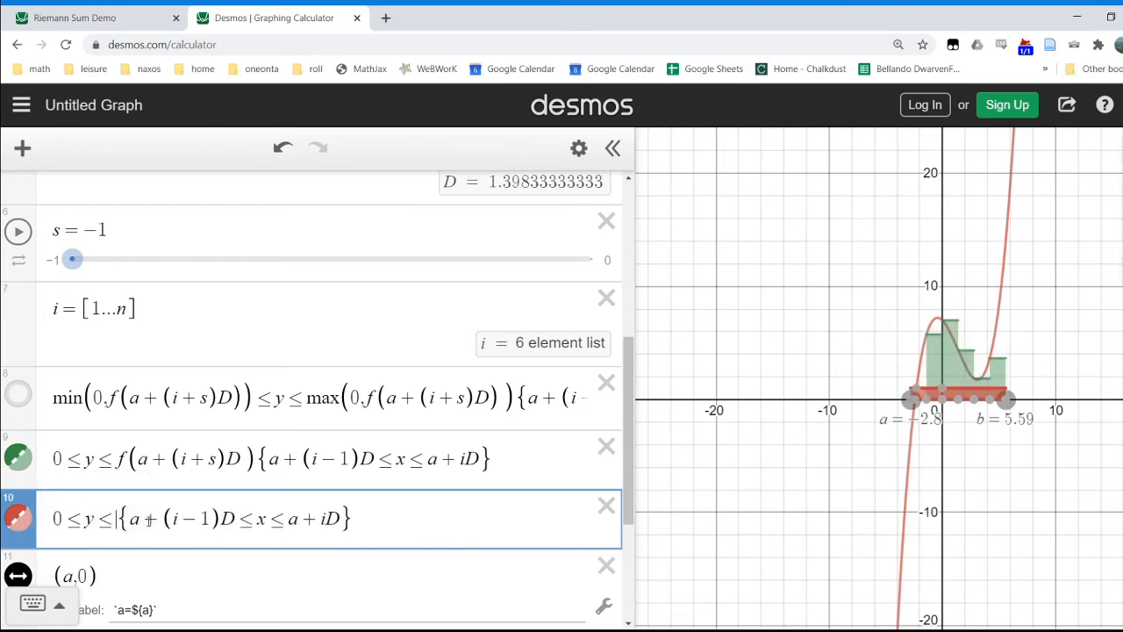
key(BackSpace)
key(ctrl+v)
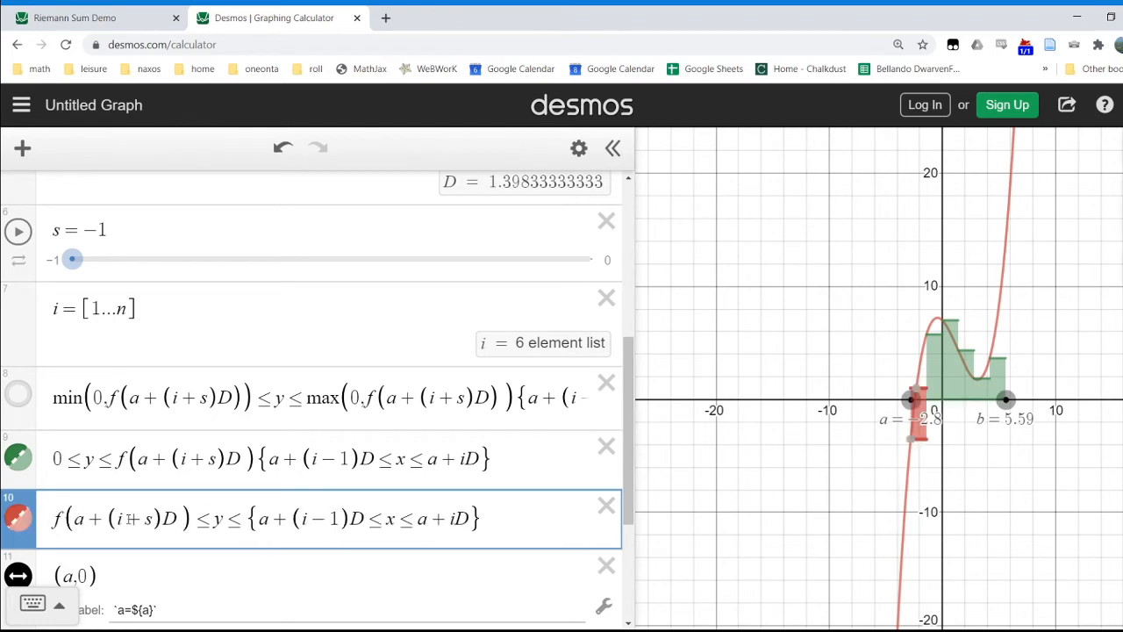
click(242, 519)
text(0)
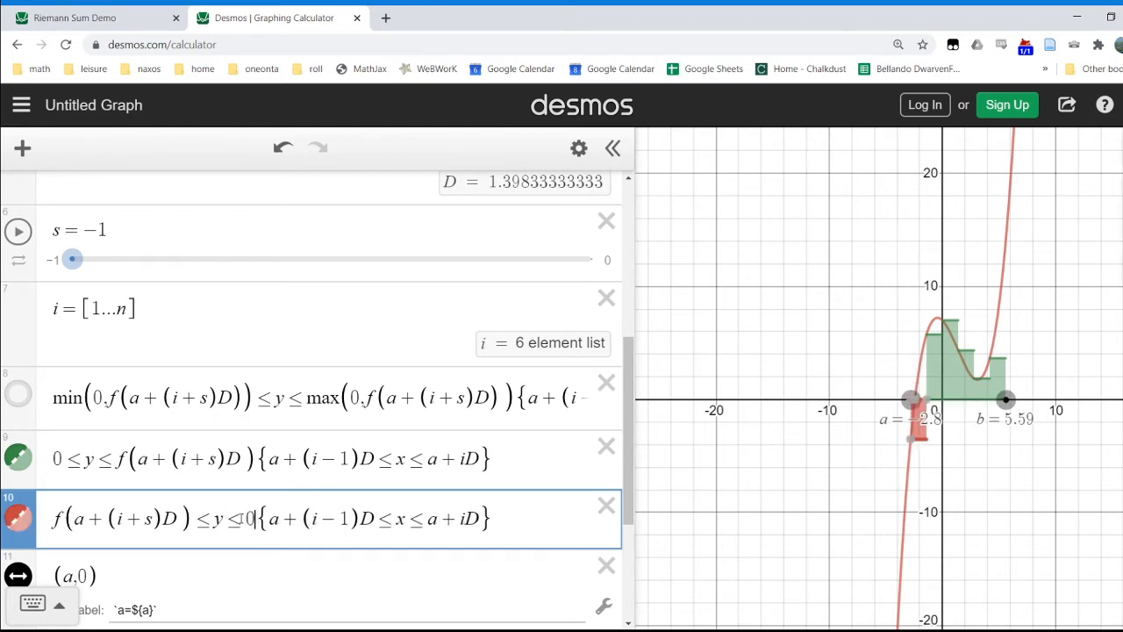
Change the colour of the f(x) curve to blue
scroll(256, 368, up, 5)
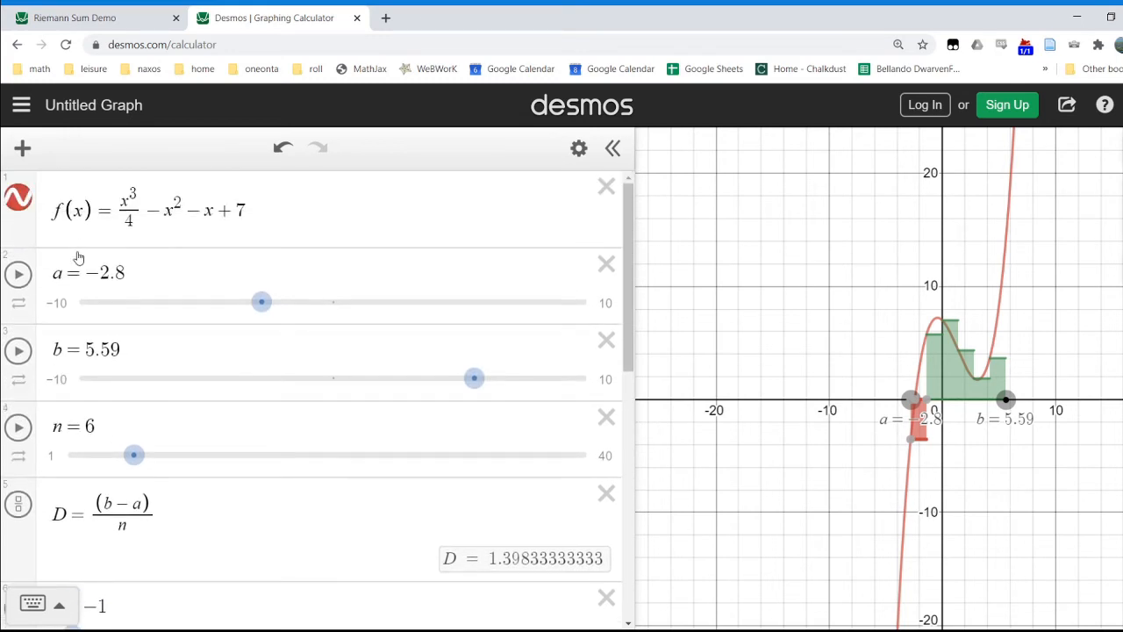
click(19, 209)
click(204, 197)
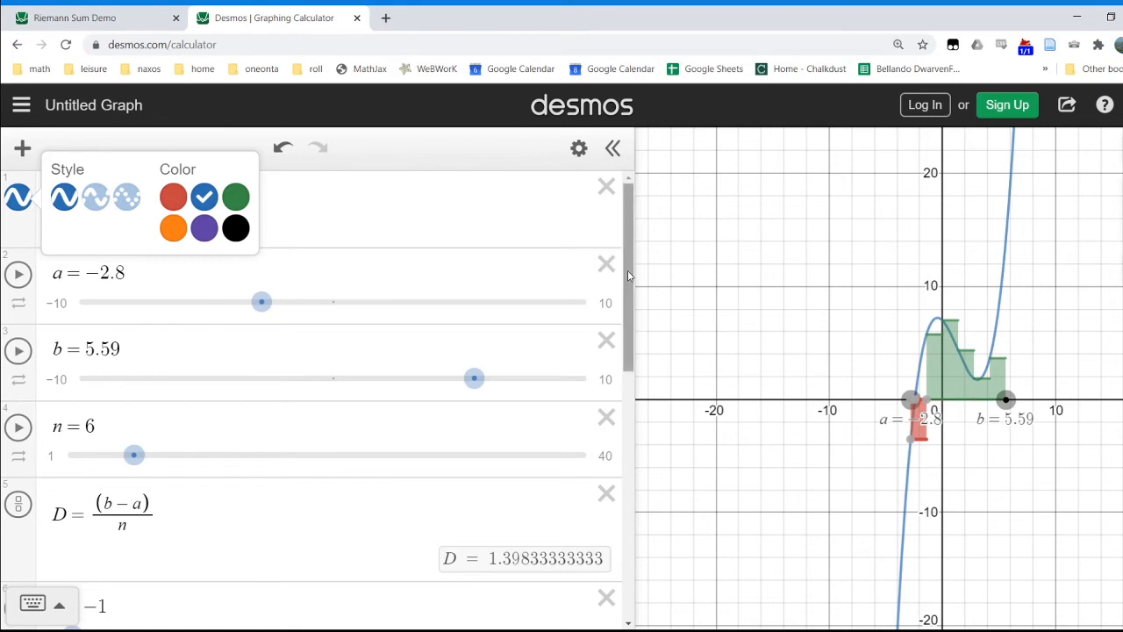
Move the interval's endpoint a on the graph to about a = -4
drag(623, 271, 619, 425)
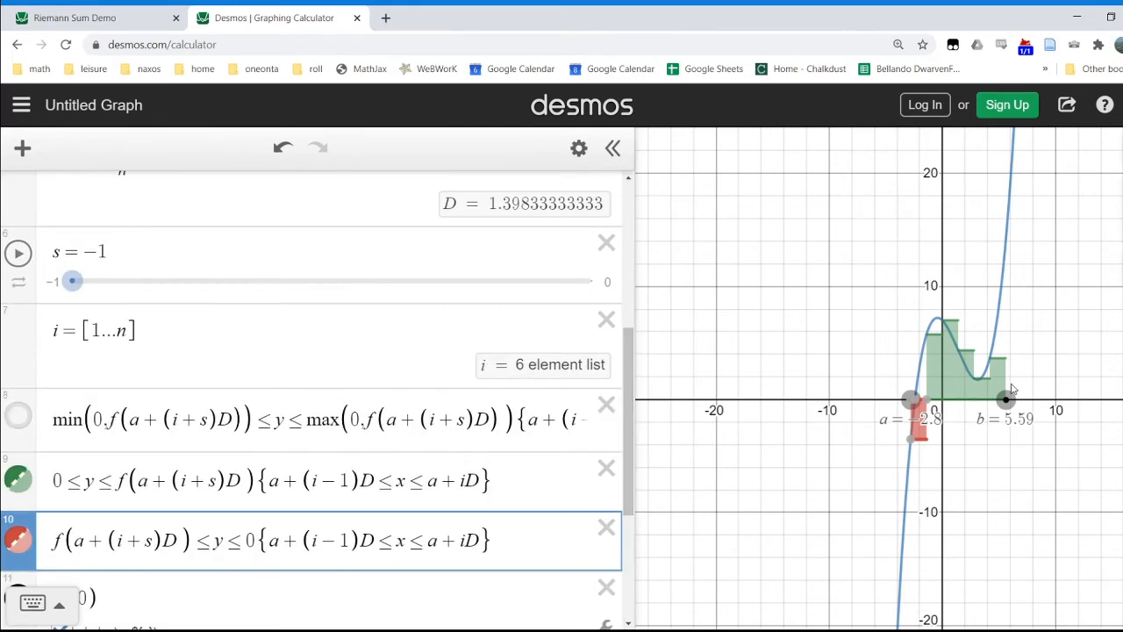
mouse_move(910, 400)
mouse_down()
mouse_move(885, 398)
mouse_move(897, 400)
mouse_up()
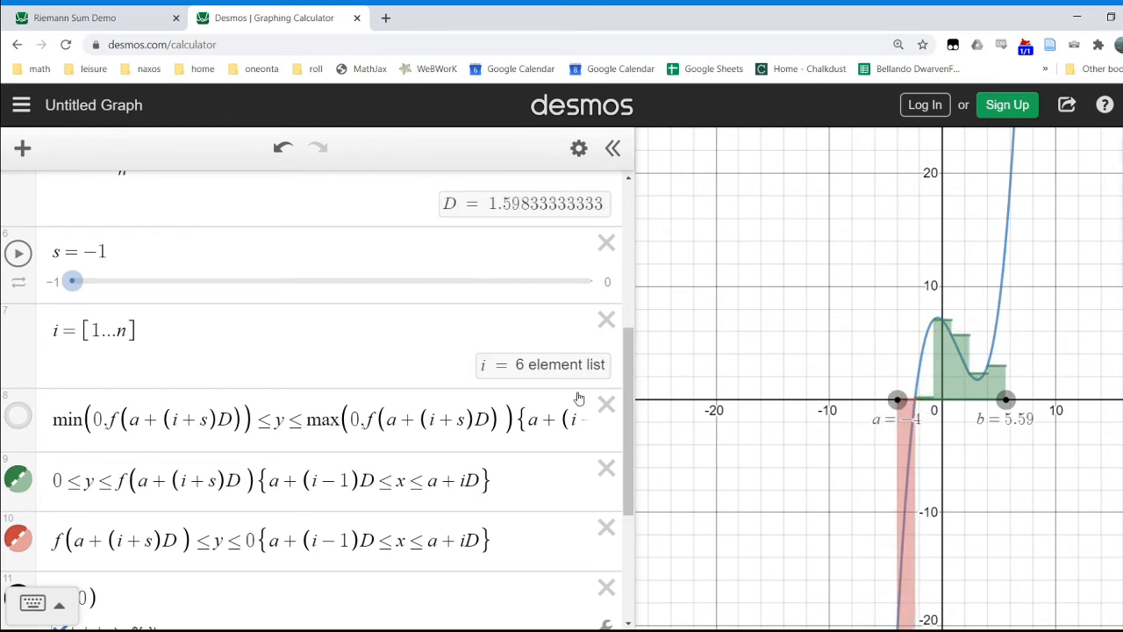
Change the constant term of f(x) to 3
scroll(578, 392, up, 3)
scroll(578, 392, up, 2)
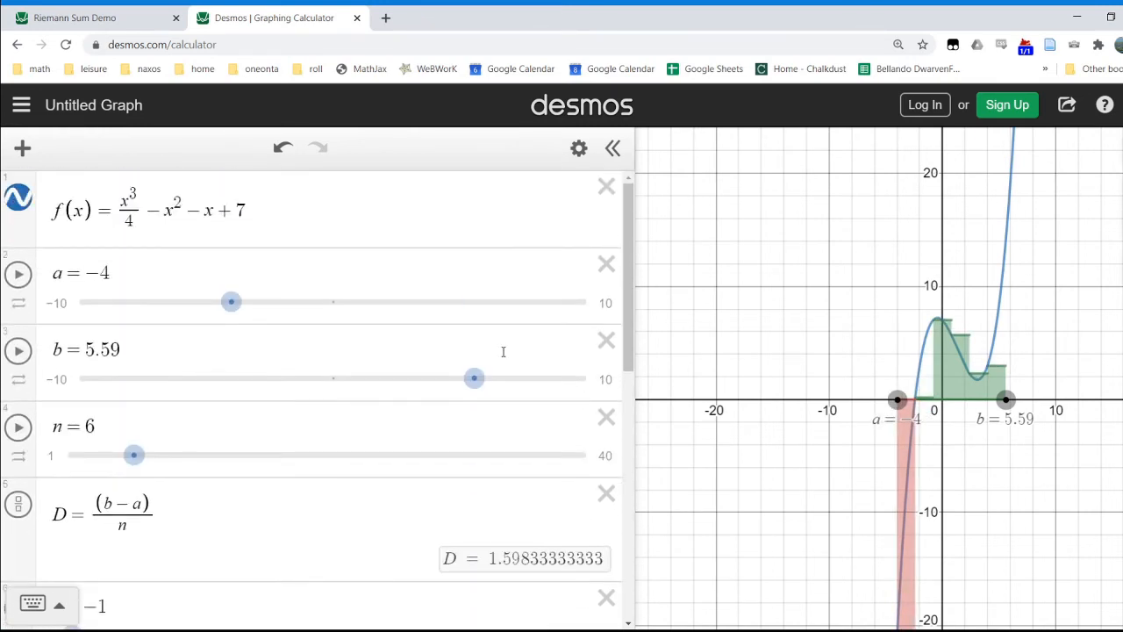
click(311, 200)
key(BackSpace)
text(3)
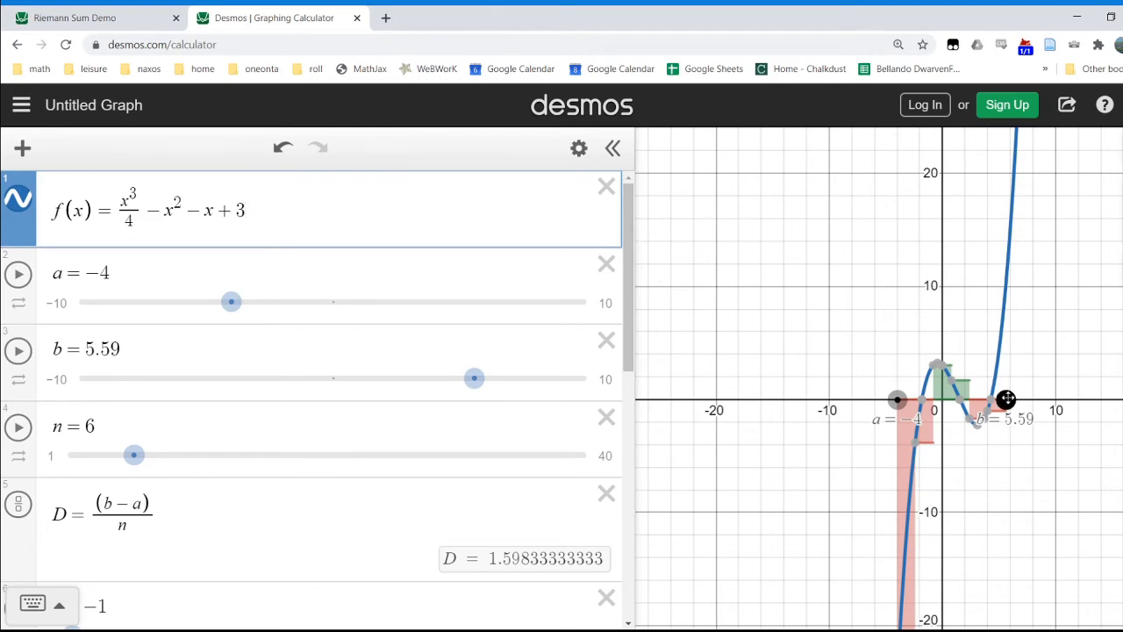
Move the interval's endpoint b on the graph to about b = 7
drag(1006, 400, 1022, 399)
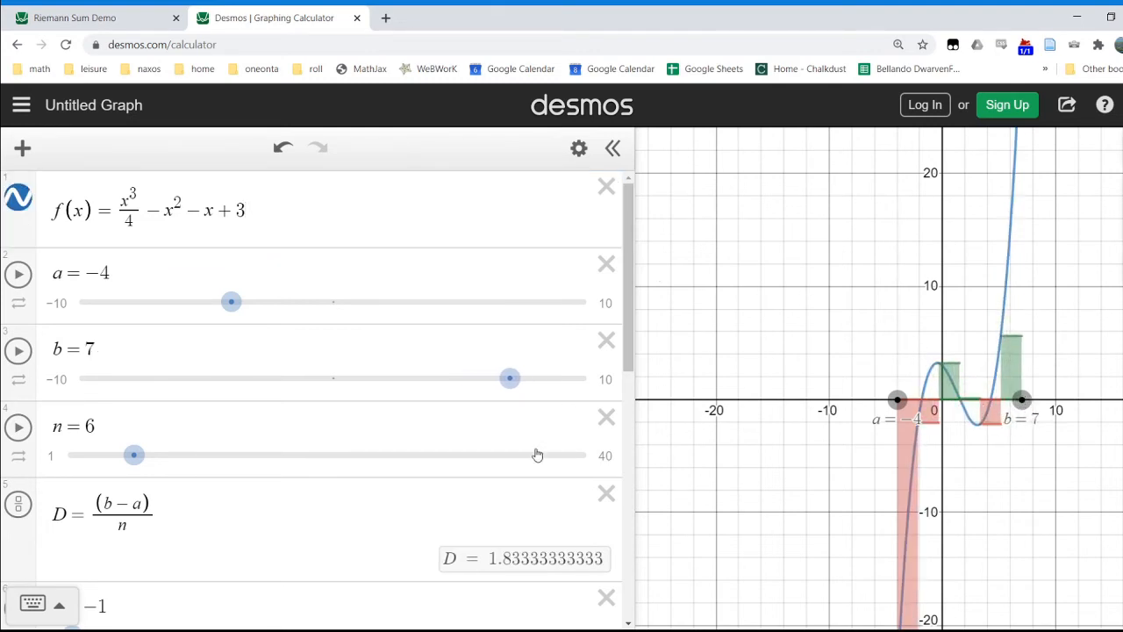
scroll(492, 499, down, 2)
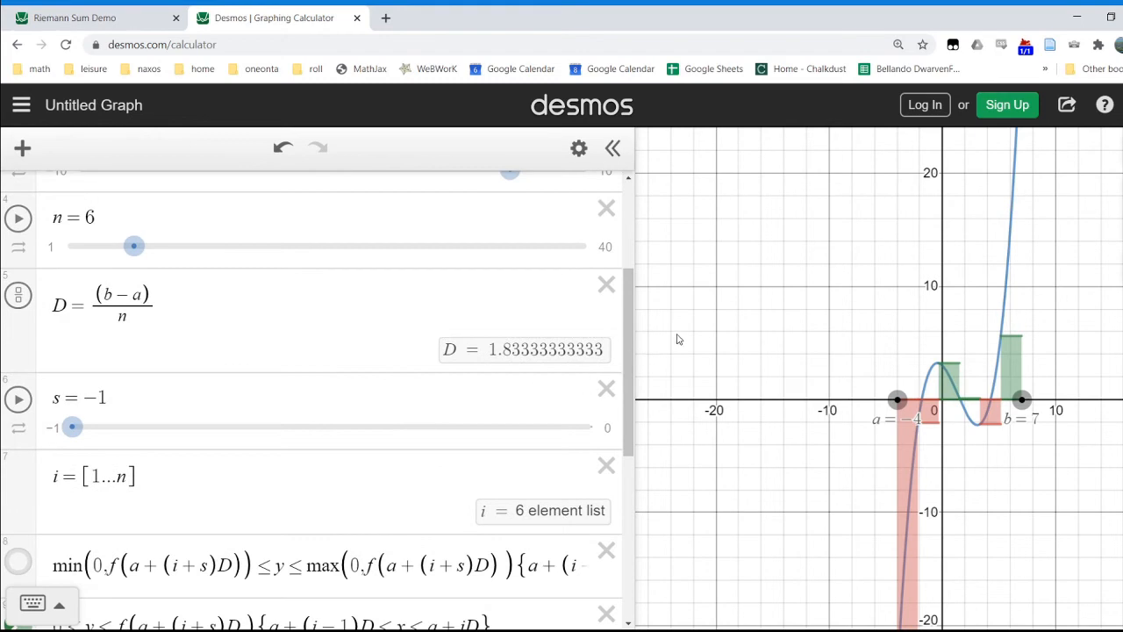
Narrow the expression list to give the graph more room, and review the list down to the labelled endpoints (a,0) and (b,0)
drag(631, 346, 503, 352)
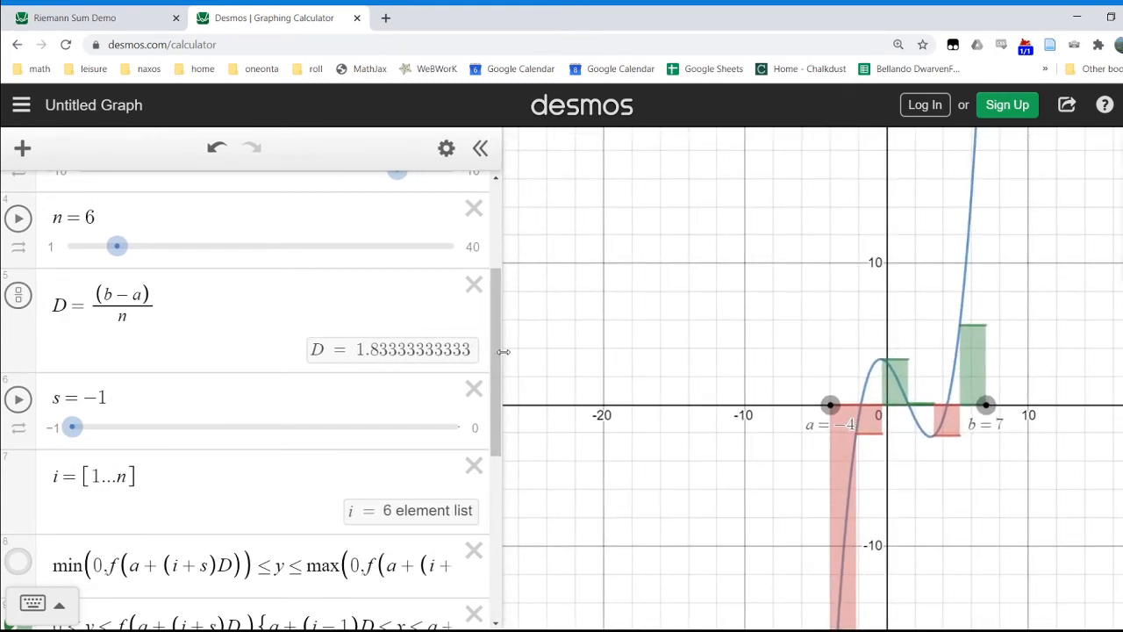
scroll(276, 375, down, 5)
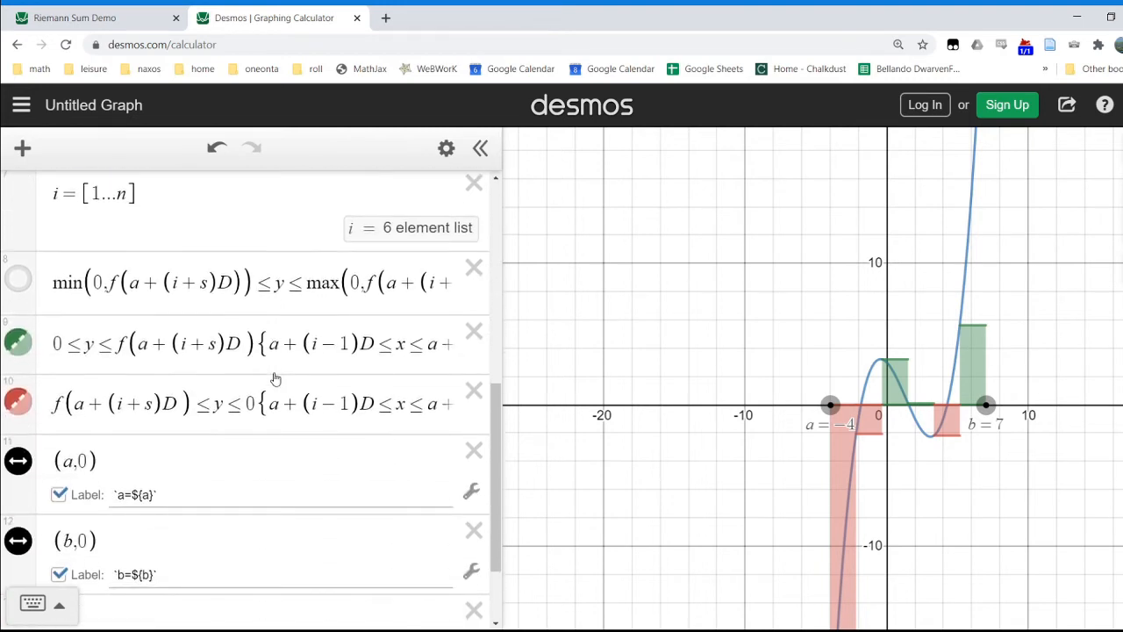
scroll(275, 373, down, 1)
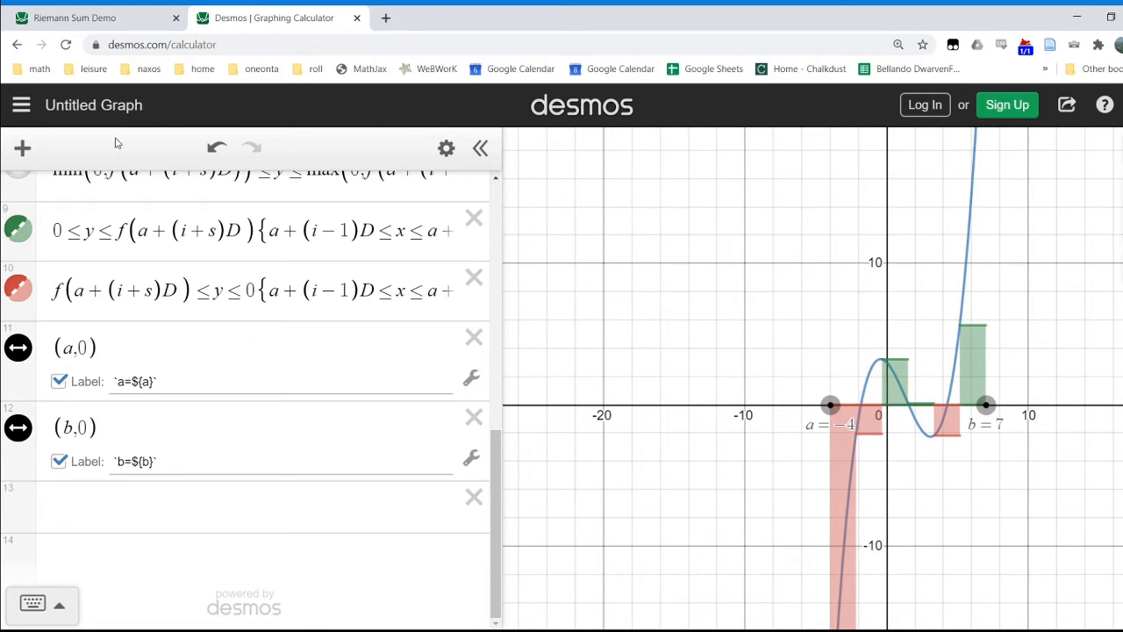
Switch to the Riemann Sum Demo graph, bring its area displays into view, and examine the definitions of f(x) and f_1(x)
click(79, 19)
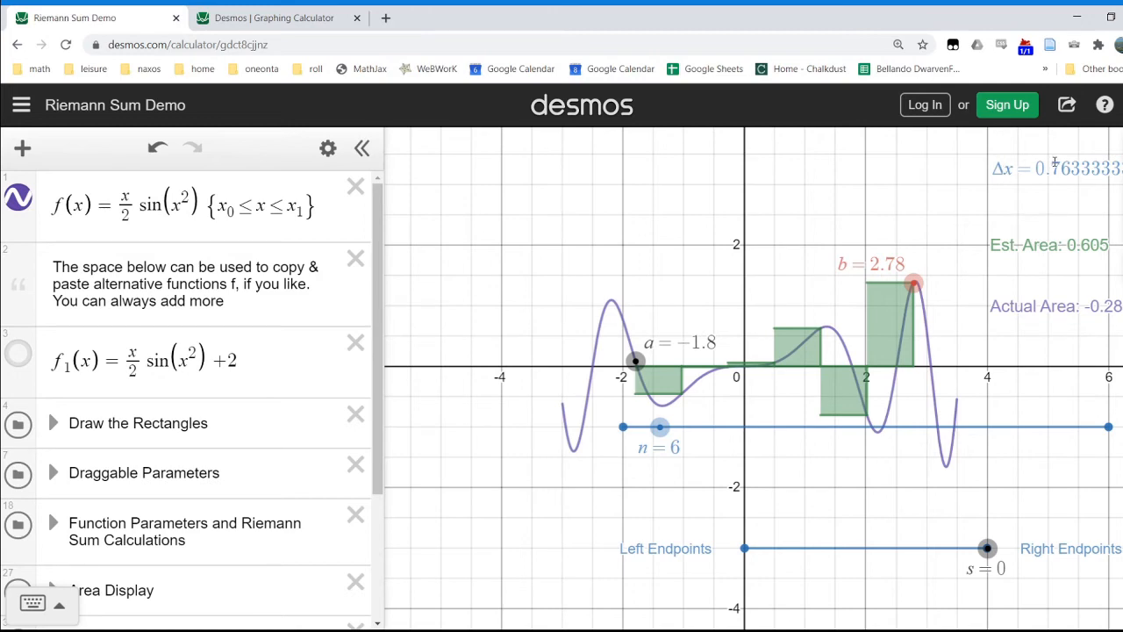
drag(1070, 215, 1011, 231)
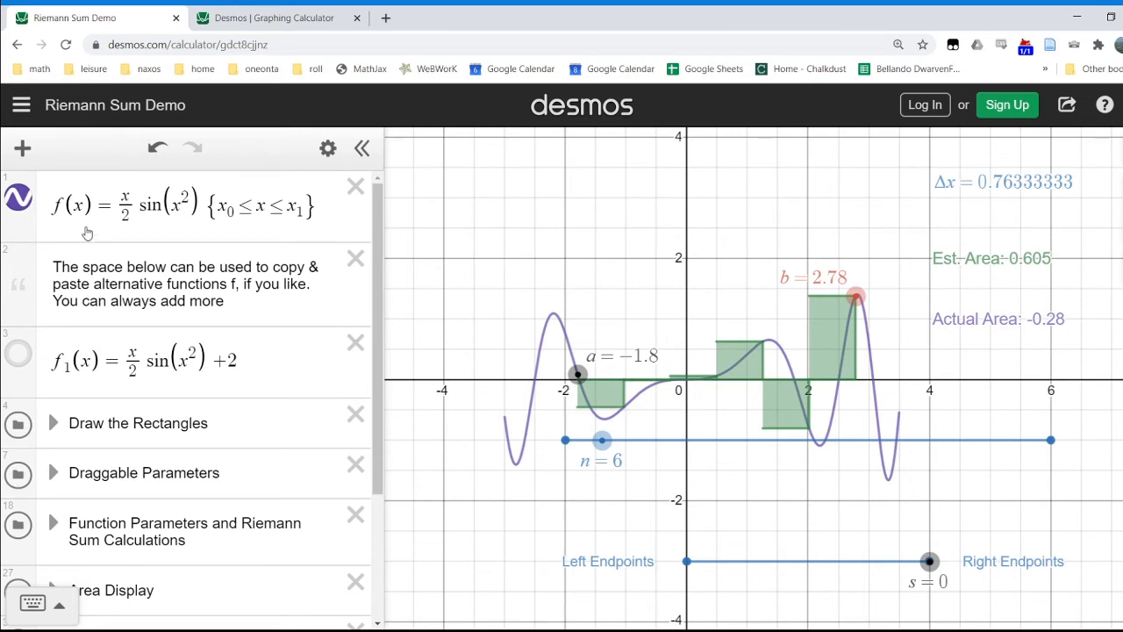
drag(114, 204, 207, 204)
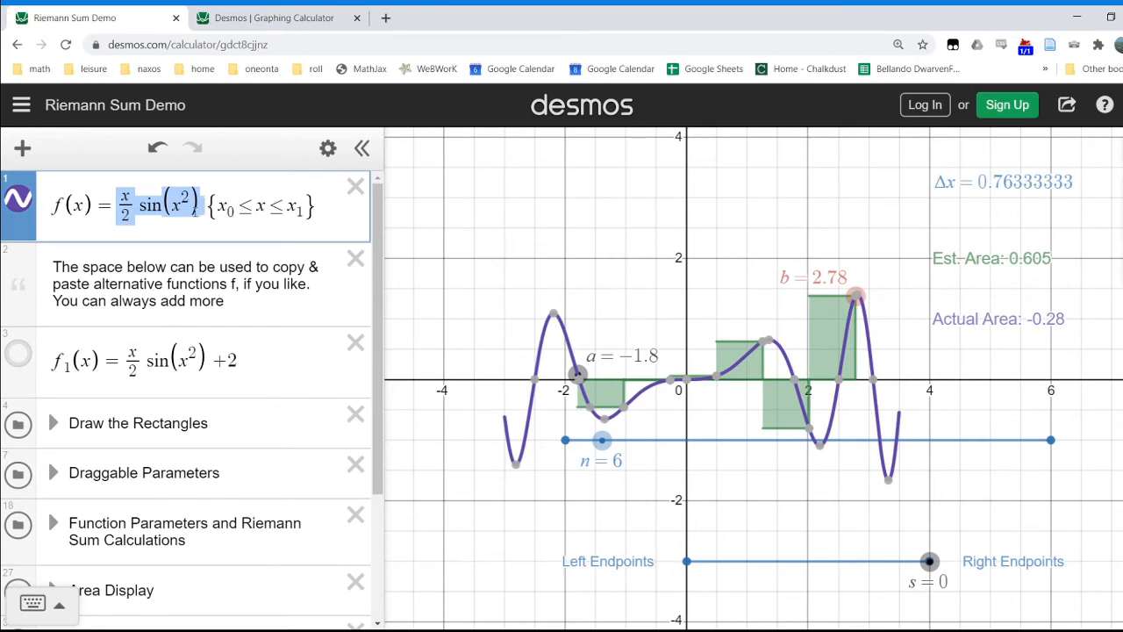
click(248, 350)
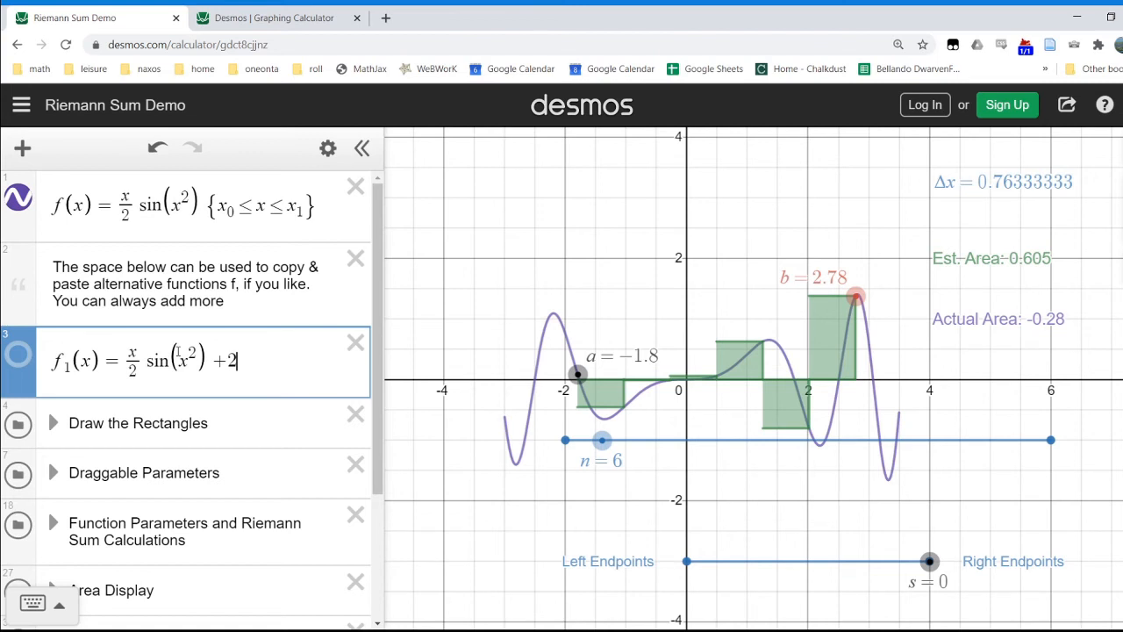
click(112, 216)
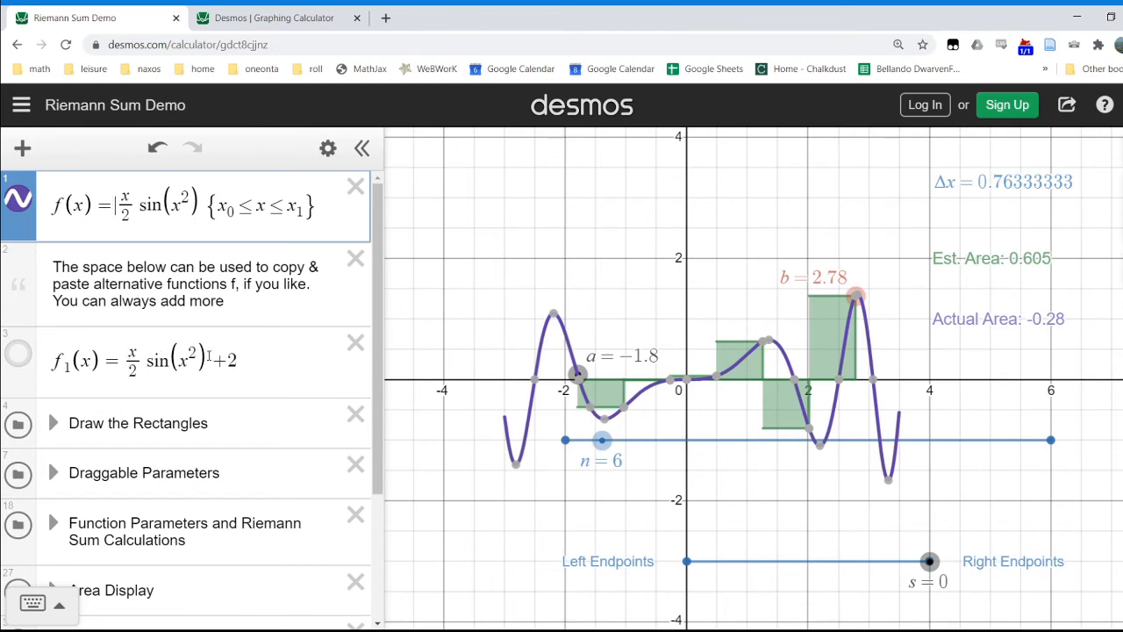
Alternate the endpoint-rule point on the graph between left and right, ending at s = -1, and set the rectangle count to n = 13
scroll(209, 358, down, 3)
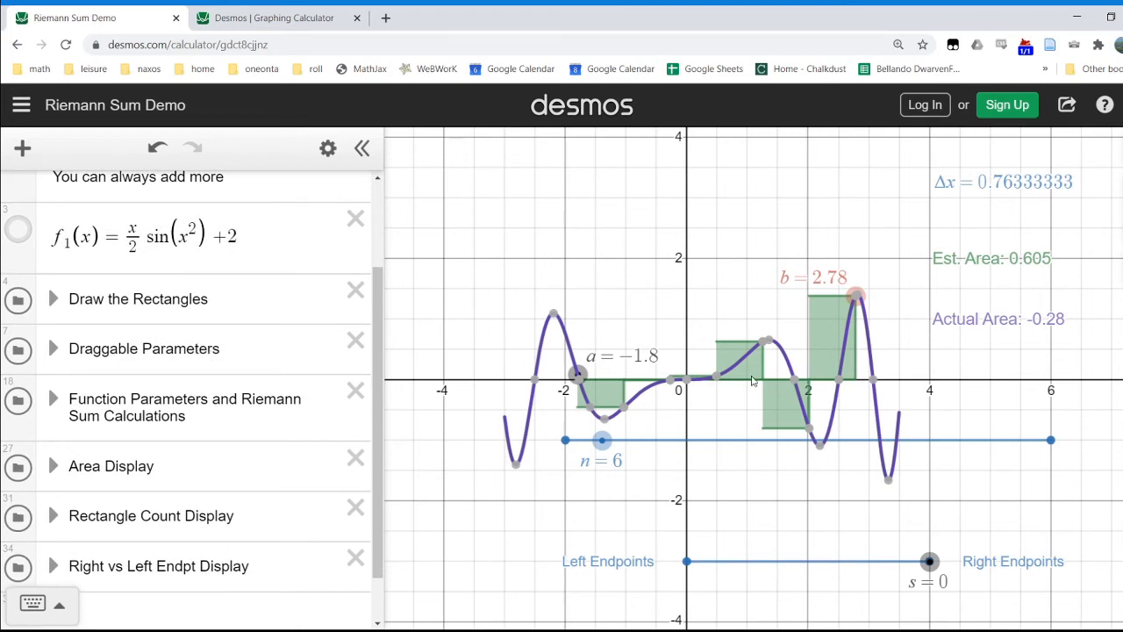
drag(929, 560, 738, 589)
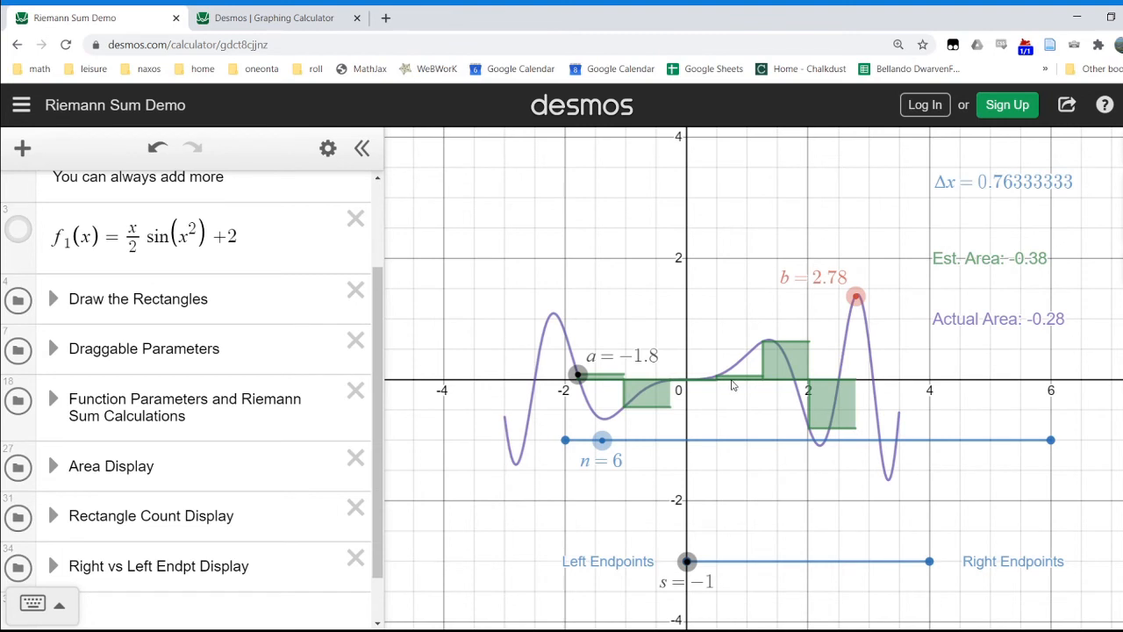
mouse_move(681, 569)
mouse_down()
mouse_move(931, 558)
mouse_move(681, 580)
mouse_up()
click(687, 561)
drag(687, 561, 880, 581)
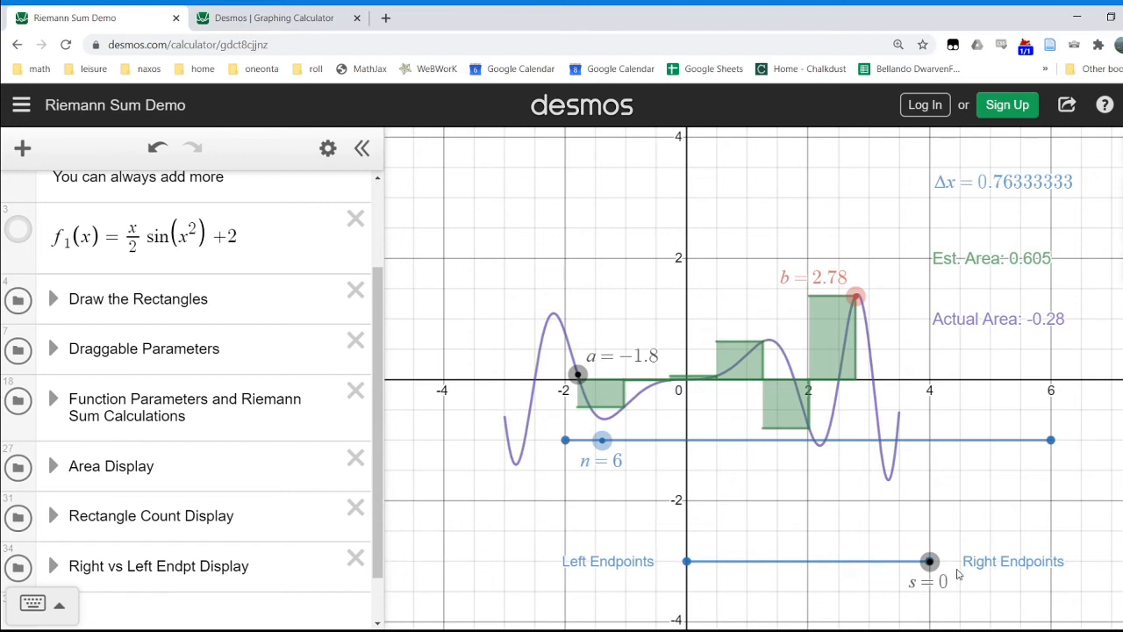
drag(934, 563, 754, 570)
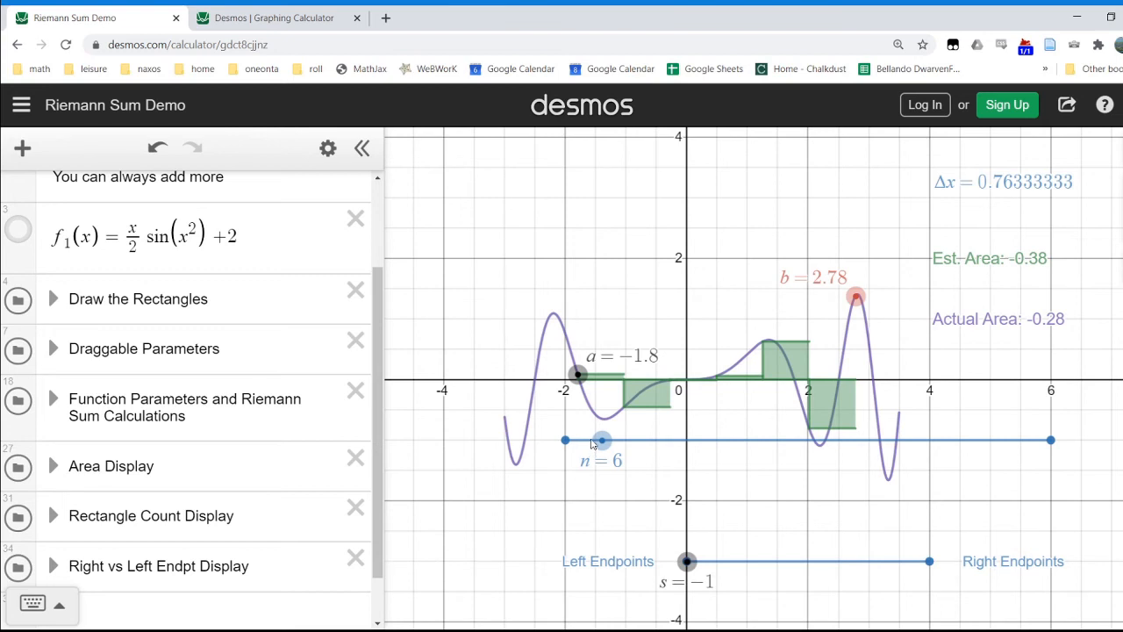
drag(601, 440, 645, 441)
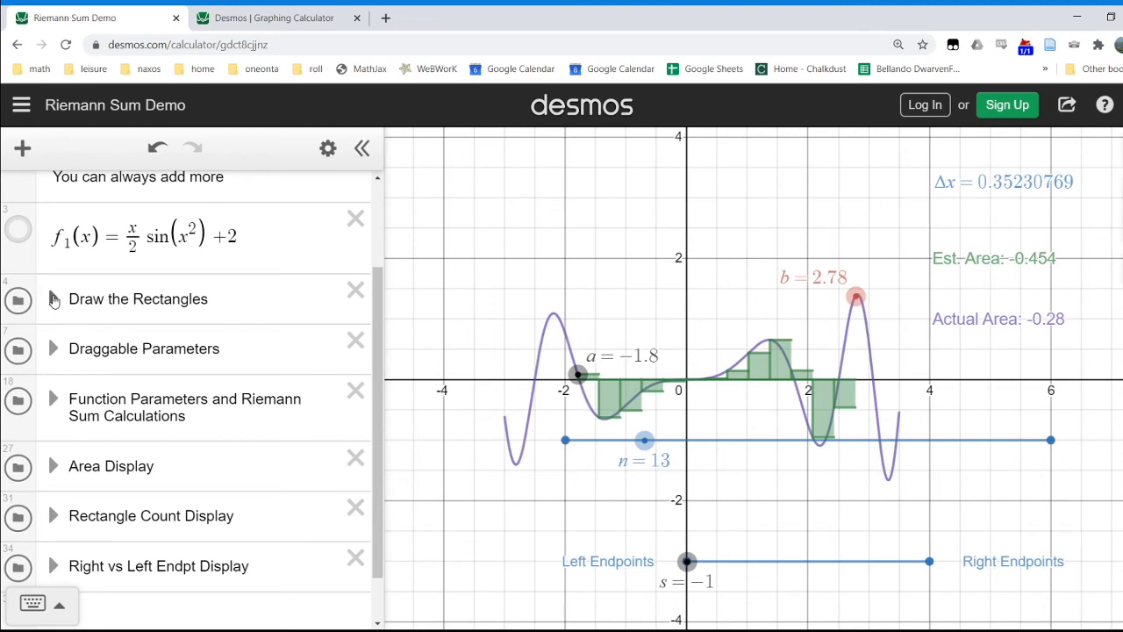
Examine the demo's expression list, the item types that can be added, and the note about alternative functions
scroll(54, 300, up, 2)
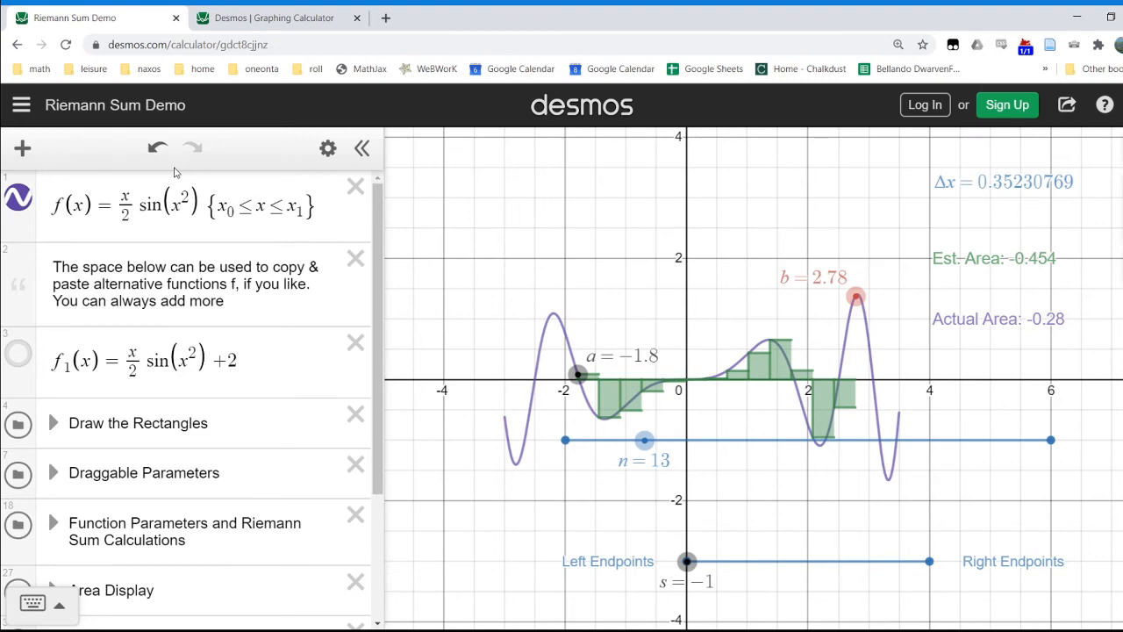
scroll(222, 363, down, 1)
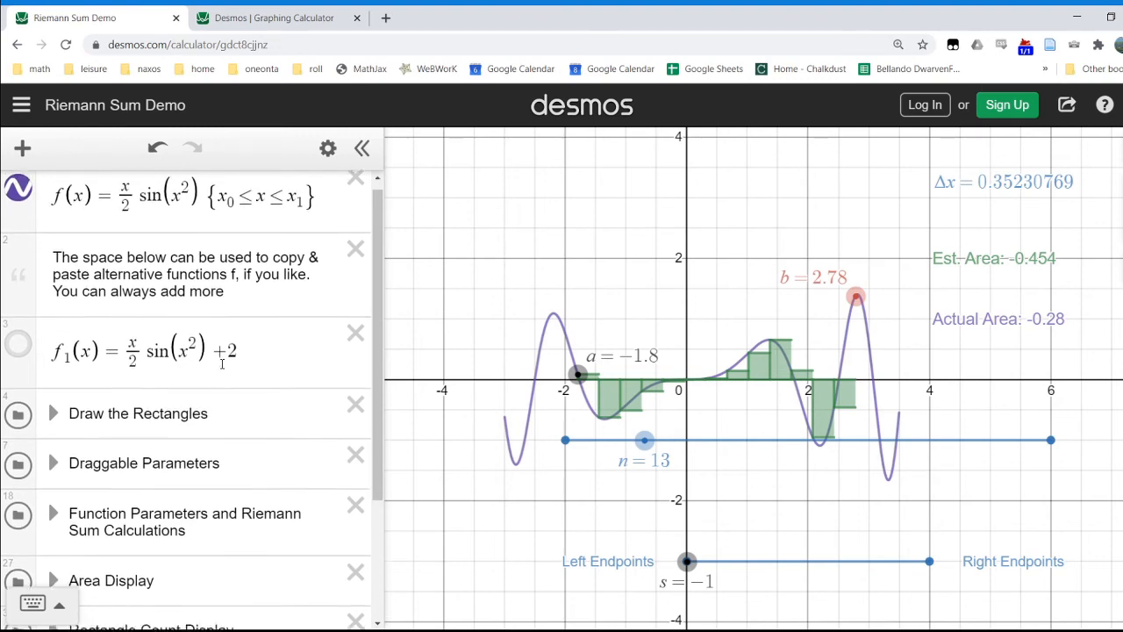
scroll(222, 364, down, 1)
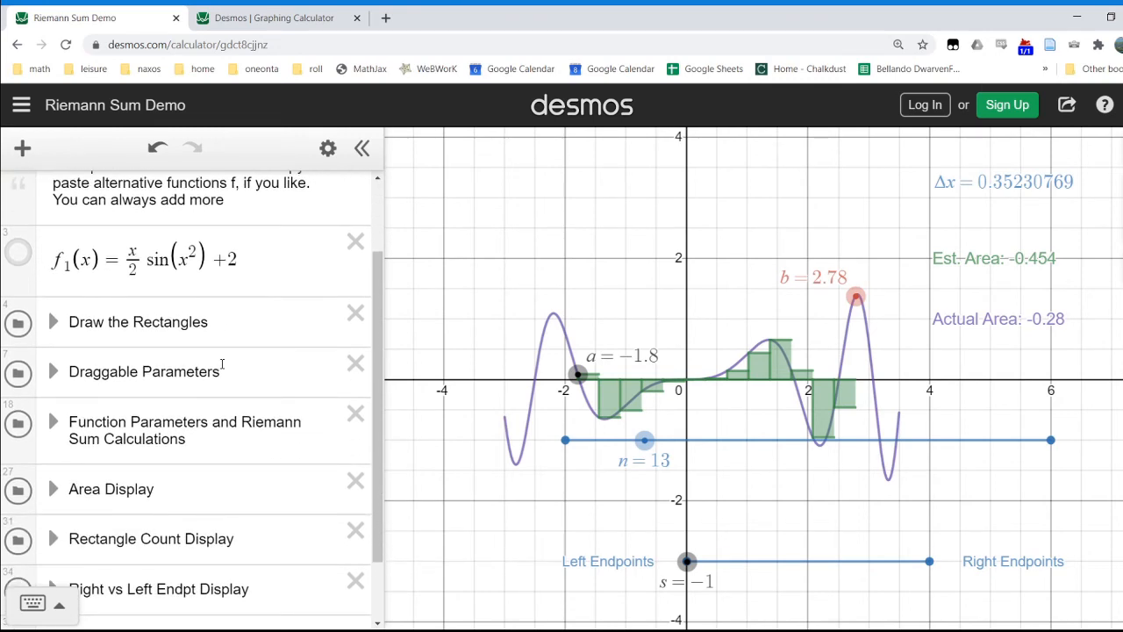
scroll(222, 363, up, 1)
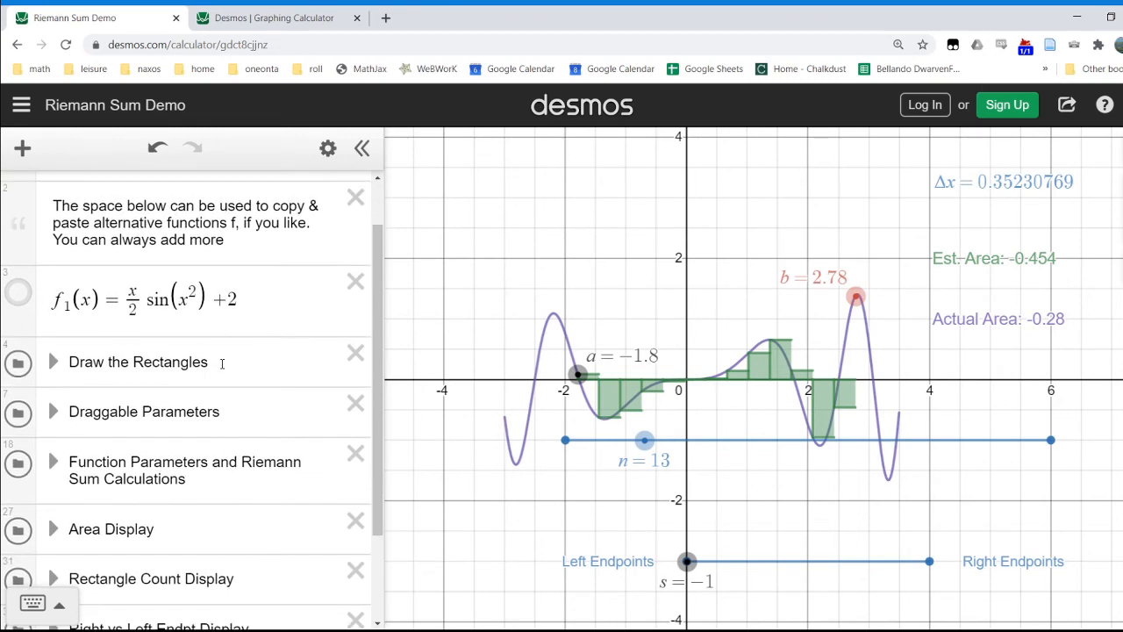
click(23, 148)
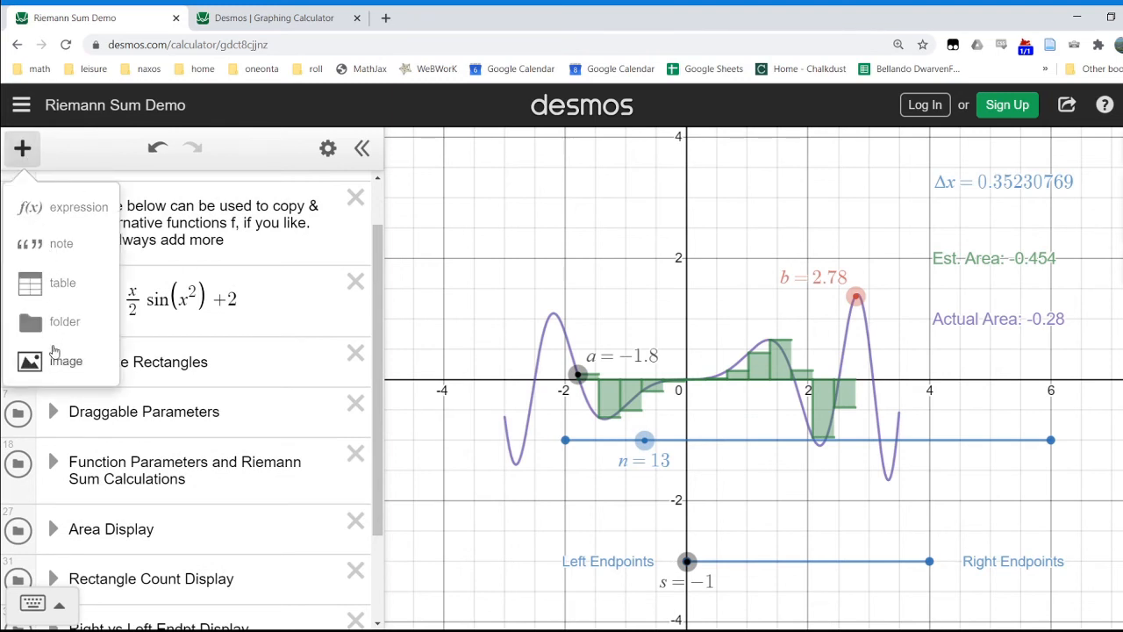
click(23, 147)
scroll(122, 263, up, 1)
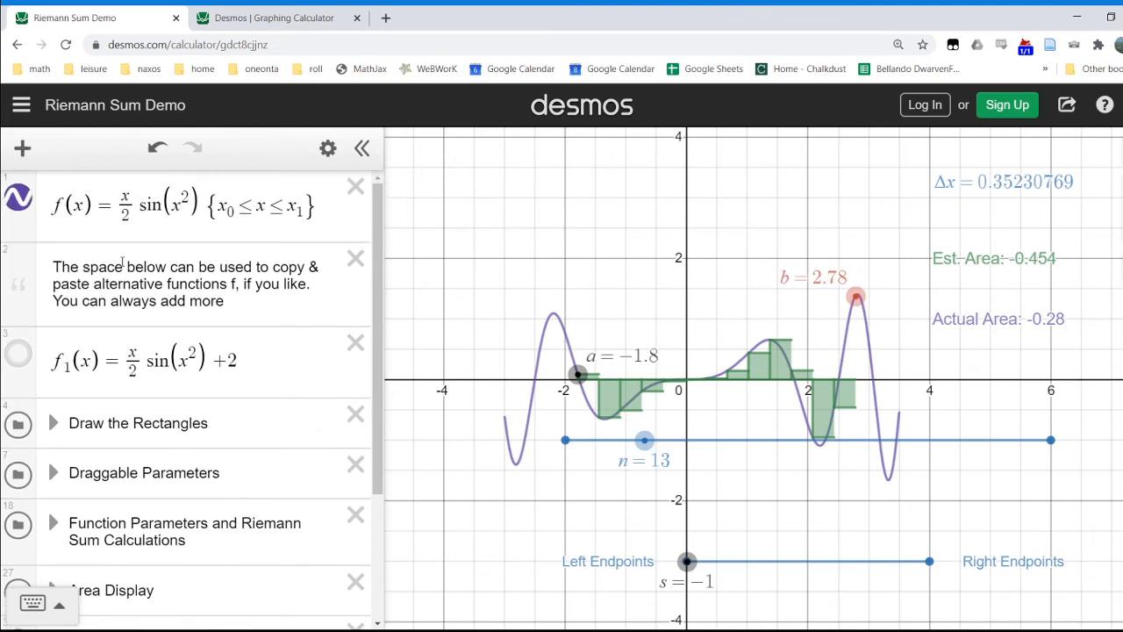
click(54, 273)
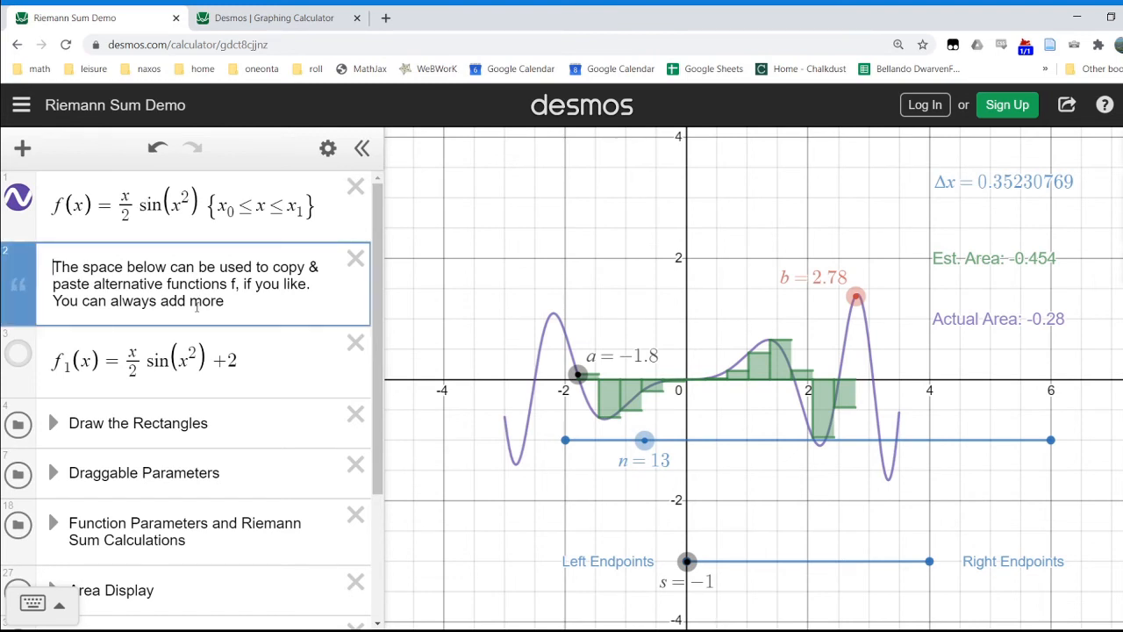
Expand the Draw the Rectangles folder to view its expressions, and collapse it again
scroll(187, 362, down, 1)
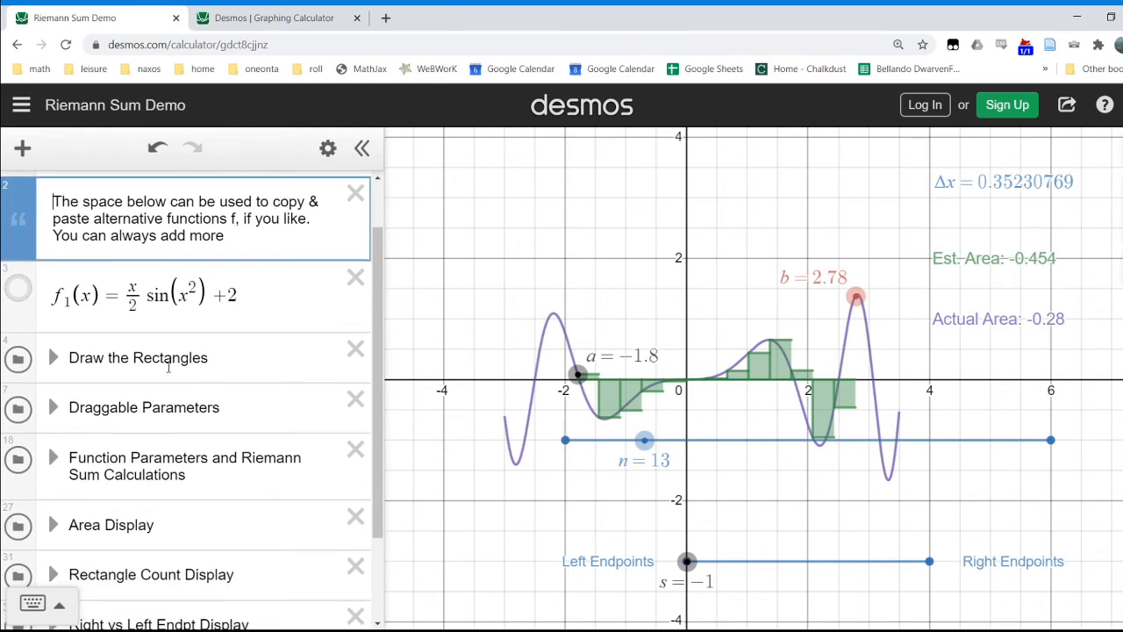
click(51, 358)
scroll(87, 445, down, 1)
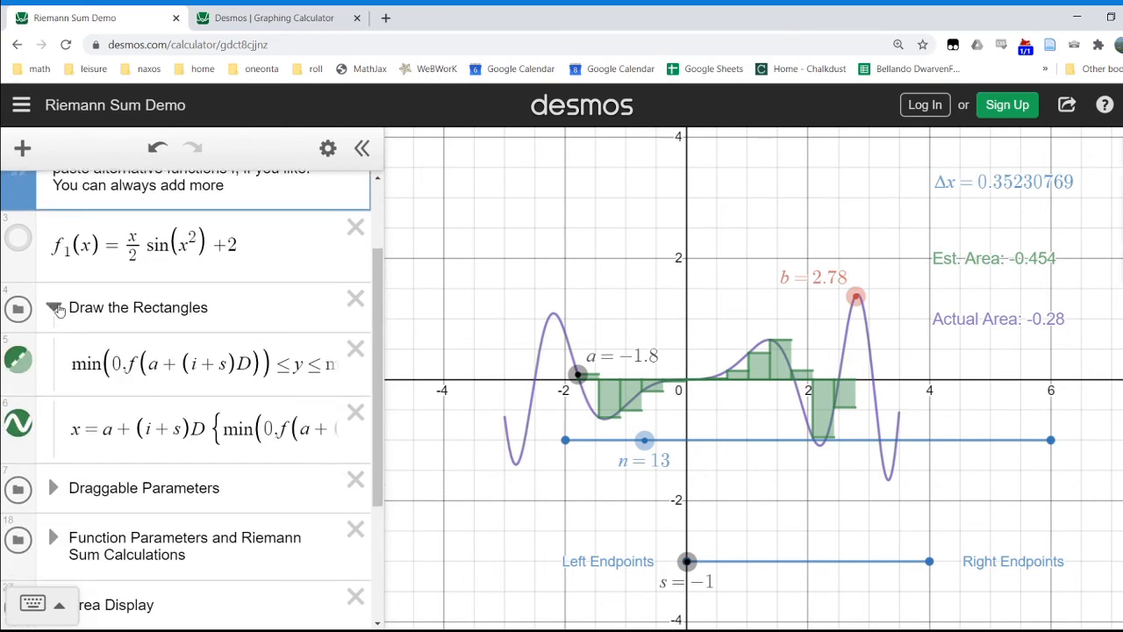
click(55, 308)
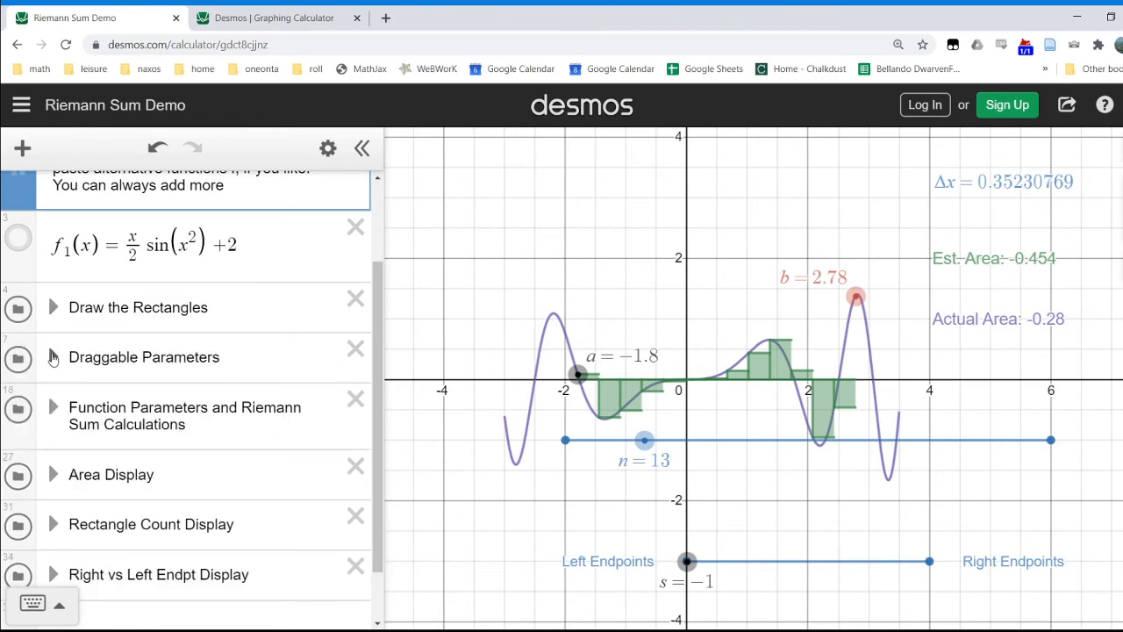
Expand the Draggable Parameters folder and review its notes, the a, b, n and s sliders, and the rectangle height expressions
click(53, 358)
scroll(133, 462, down, 3)
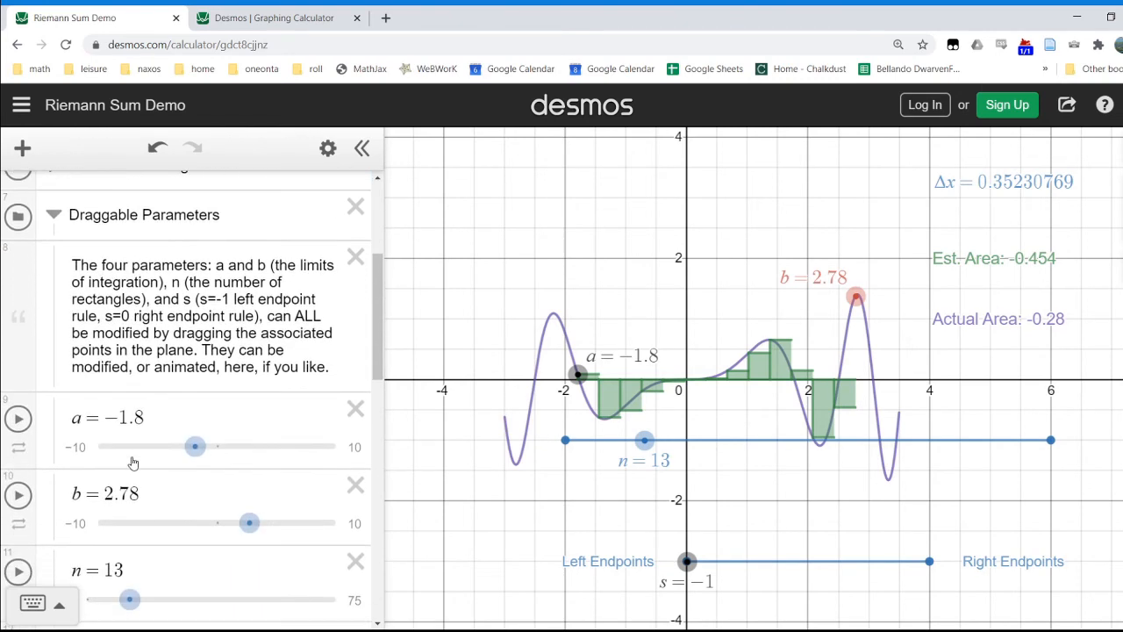
scroll(224, 474, down, 3)
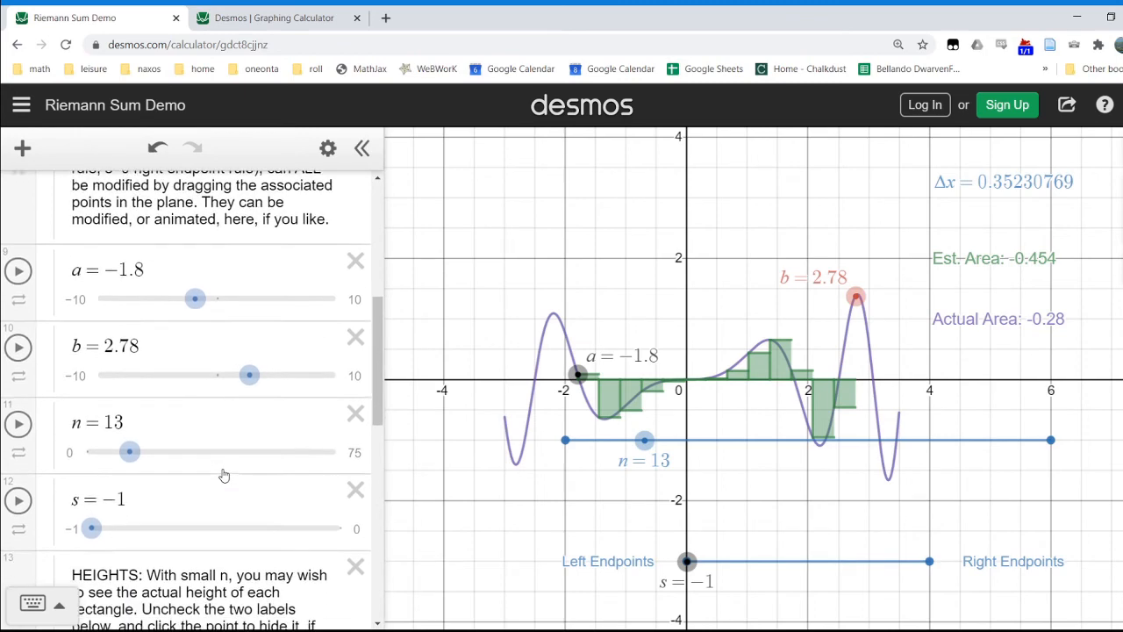
scroll(223, 474, down, 3)
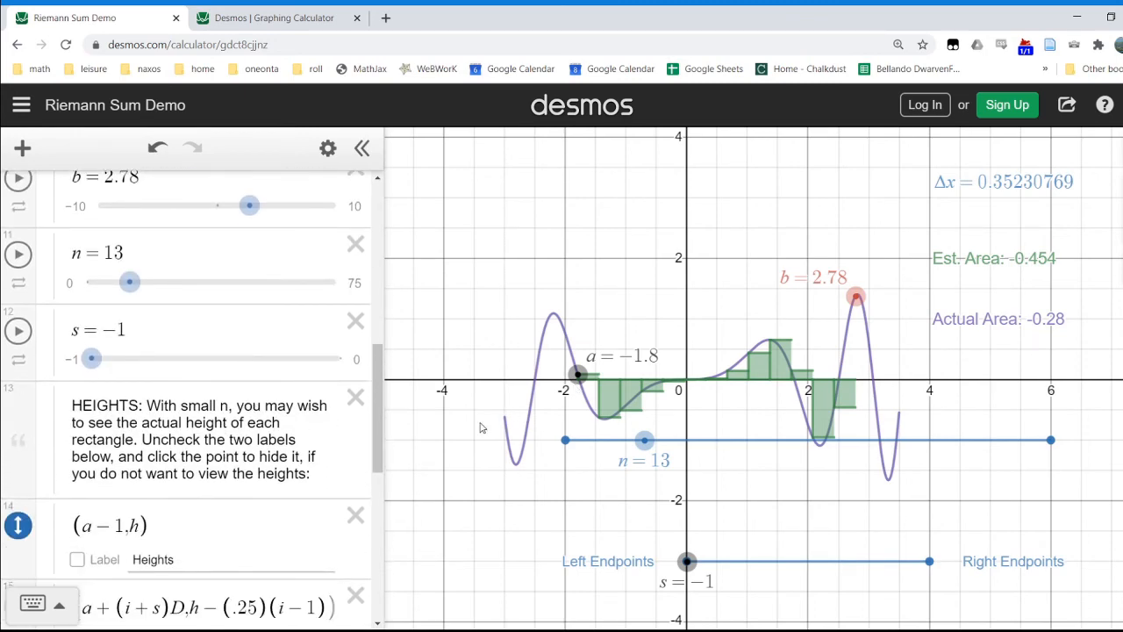
scroll(321, 430, down, 3)
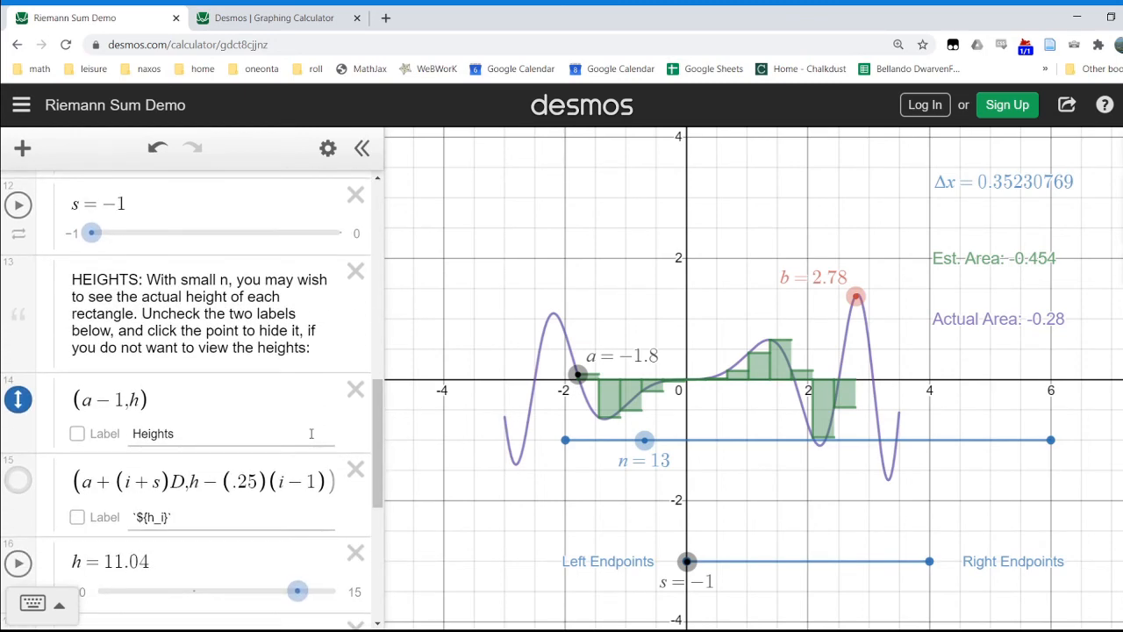
scroll(312, 439, down, 1)
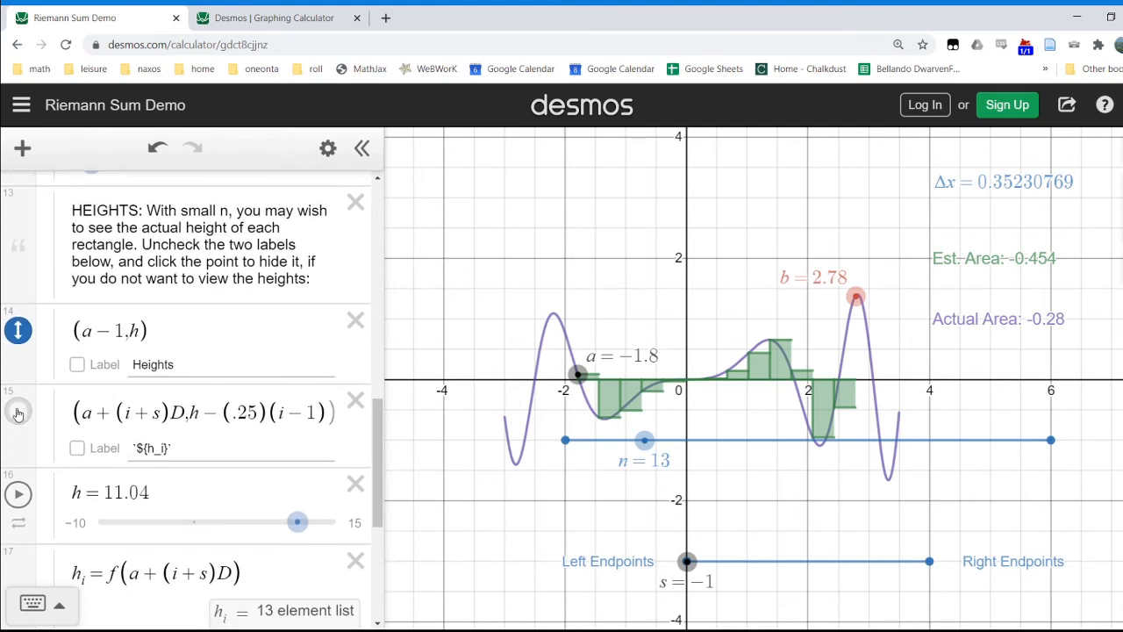
scroll(85, 417, down, 2)
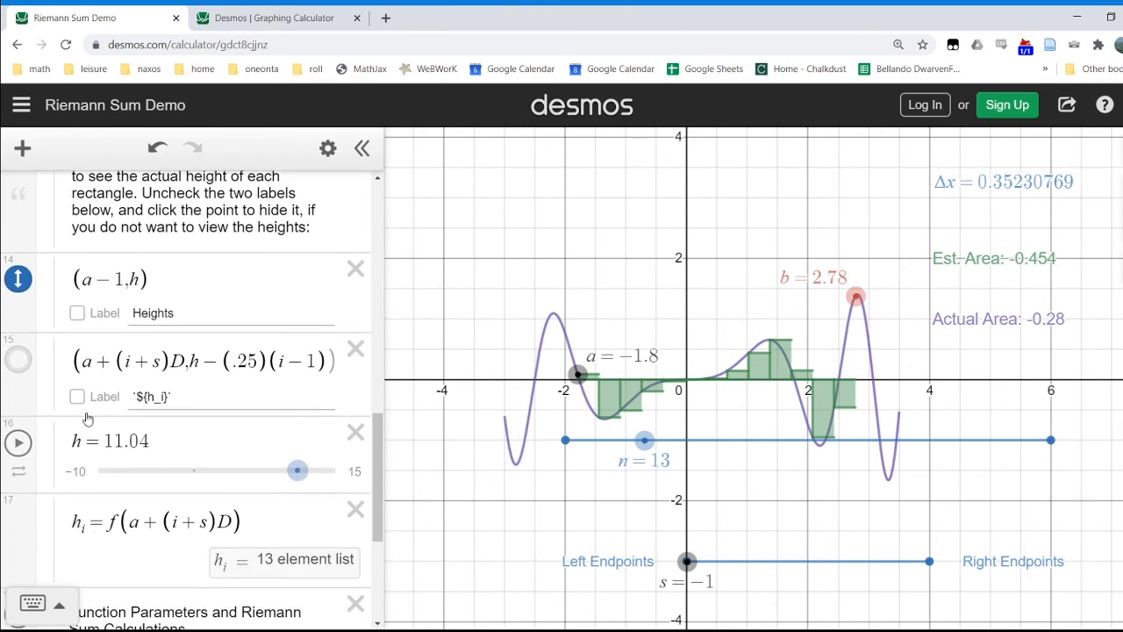
scroll(88, 415, down, 2)
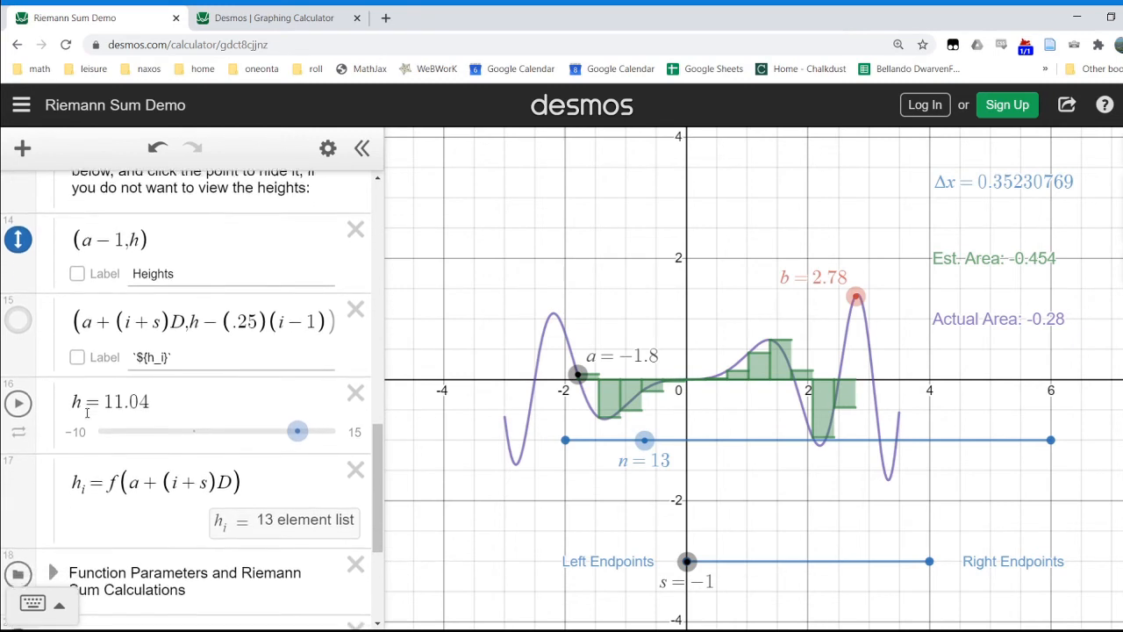
scroll(86, 418, down, 2)
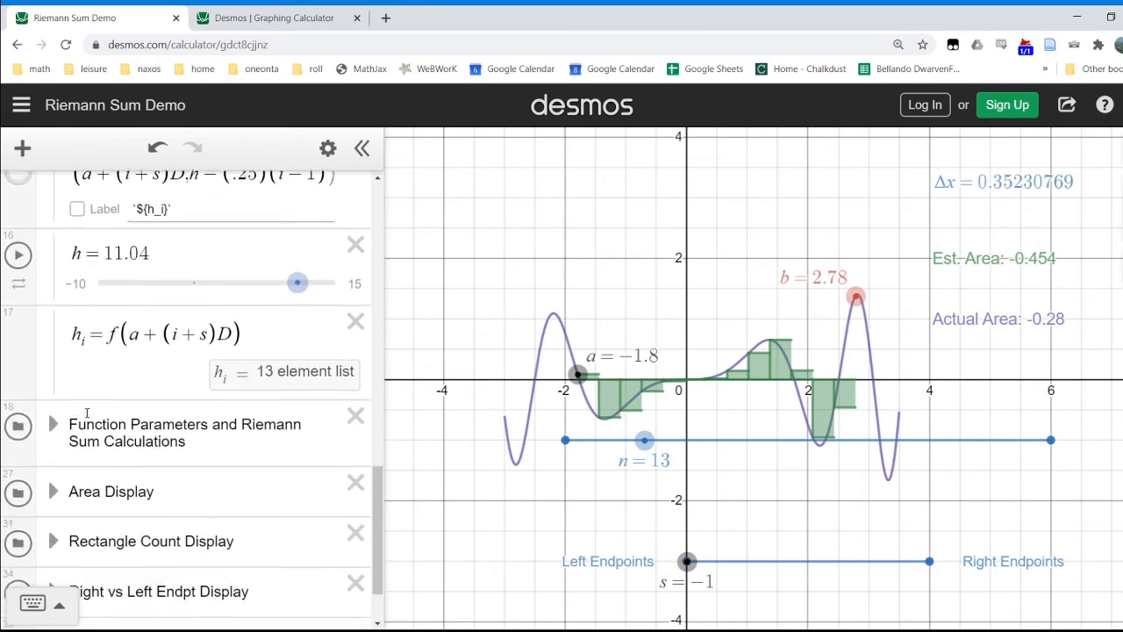
Enable the labels of the (a-1,h) point and the rectangle height points, and show the height points on the graph
scroll(87, 419, up, 3)
scroll(87, 418, up, 2)
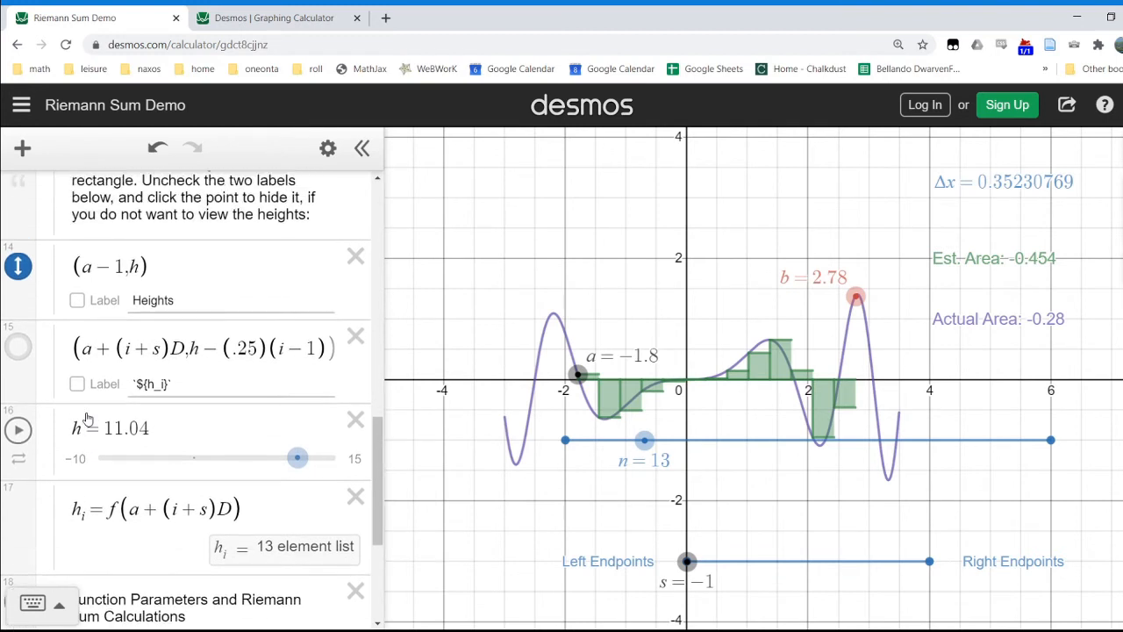
click(78, 350)
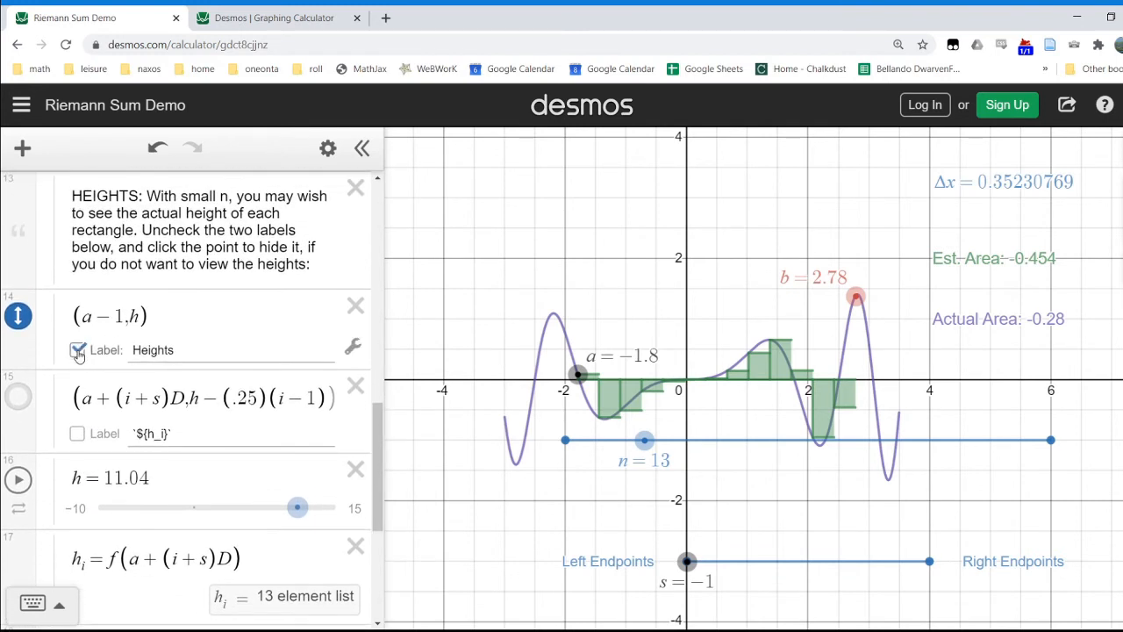
click(78, 433)
click(14, 409)
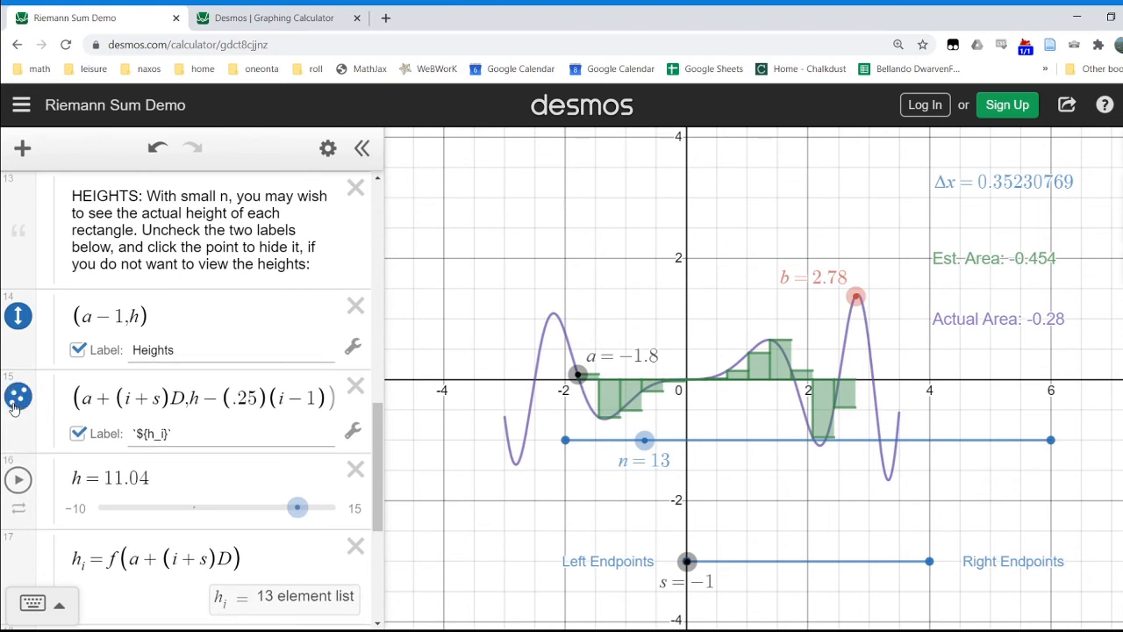
scroll(69, 381, up, 3)
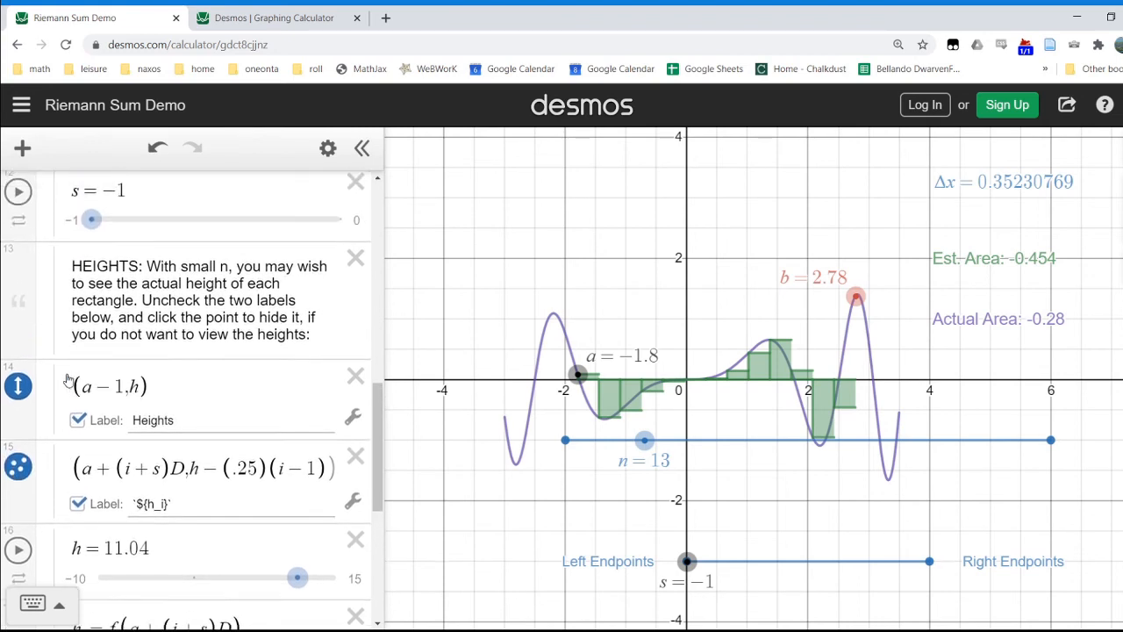
Lower the Heights point on the graph to h = 7.74 and set the number of rectangles n to 5
scroll(308, 366, up, 1)
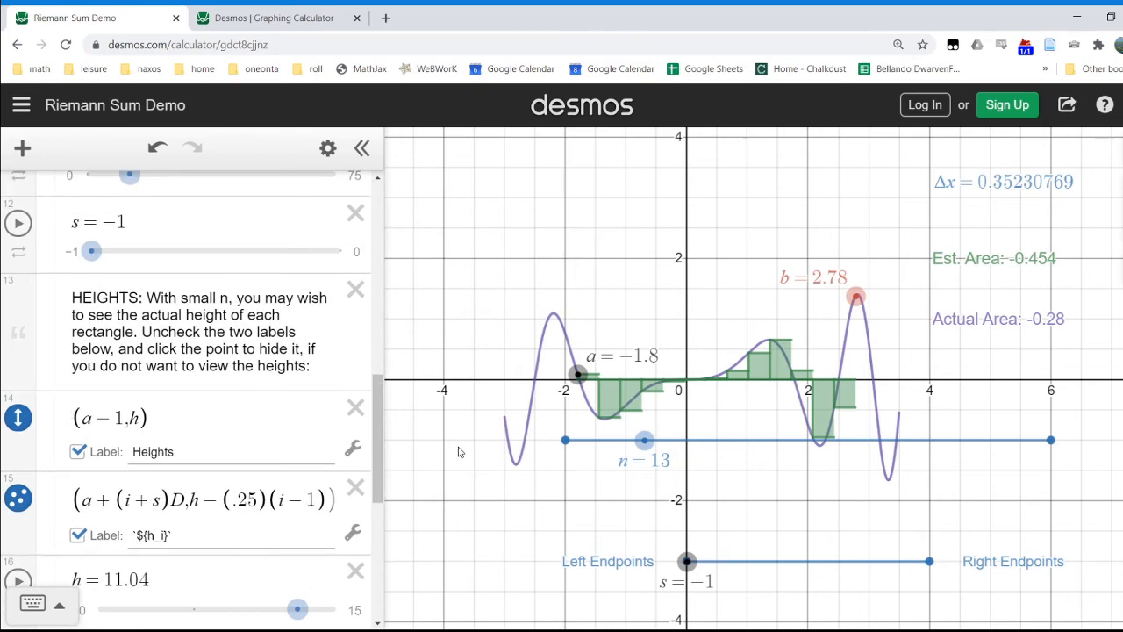
scroll(621, 474, down, 5)
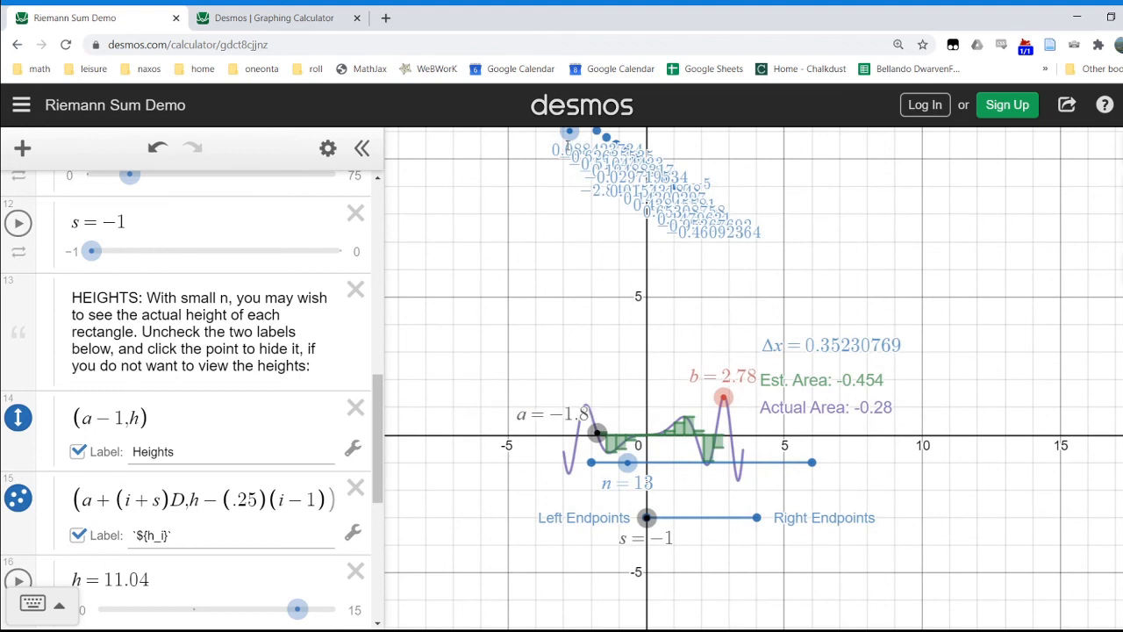
drag(567, 131, 569, 221)
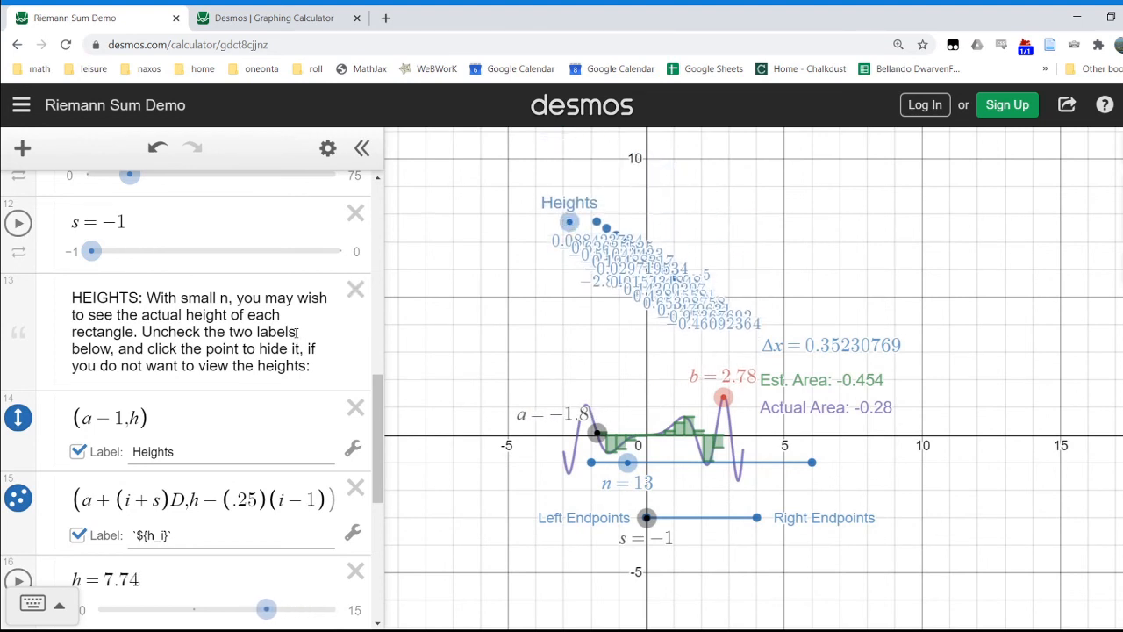
scroll(297, 331, up, 2)
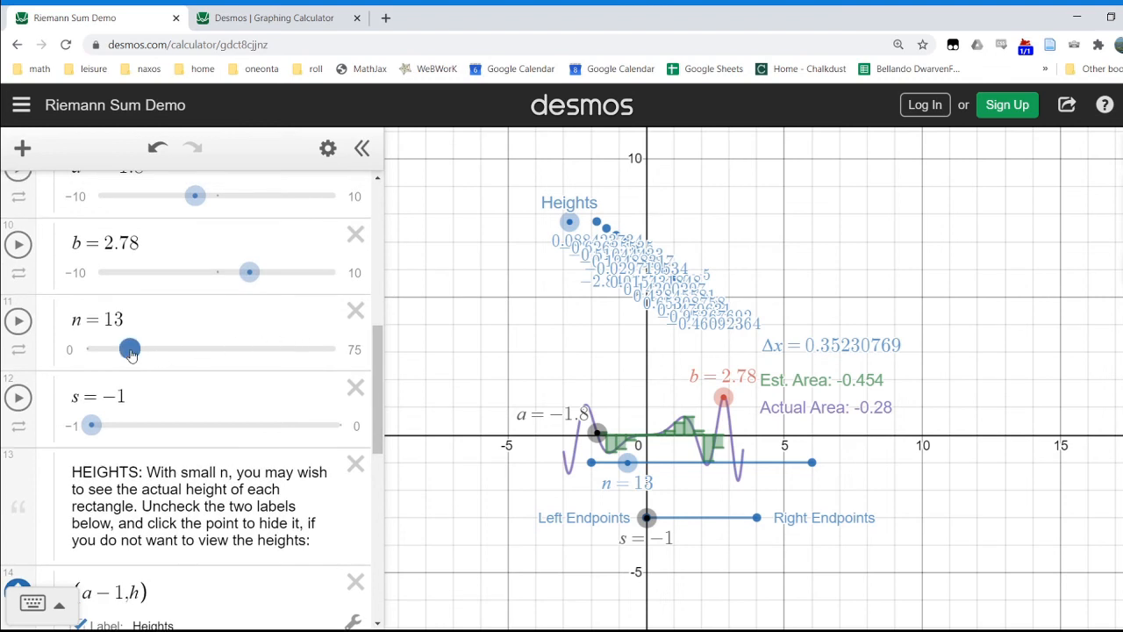
drag(129, 353, 103, 351)
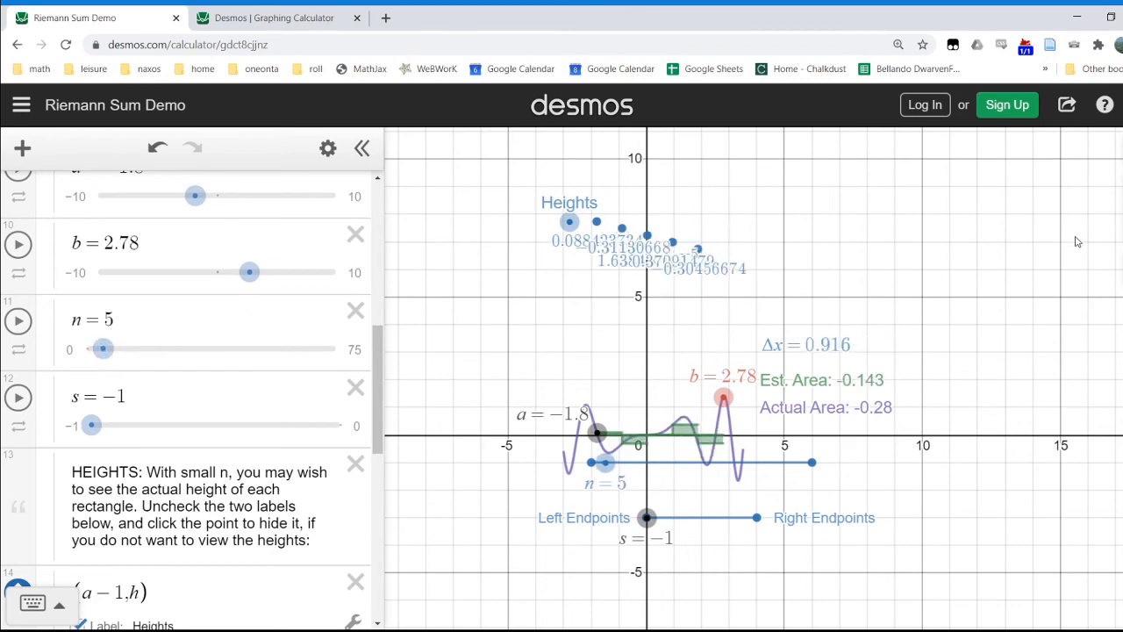
Move the Heights point down to h = 3.8, so the row of height labels sits just above the curve
scroll(776, 379, up, 3)
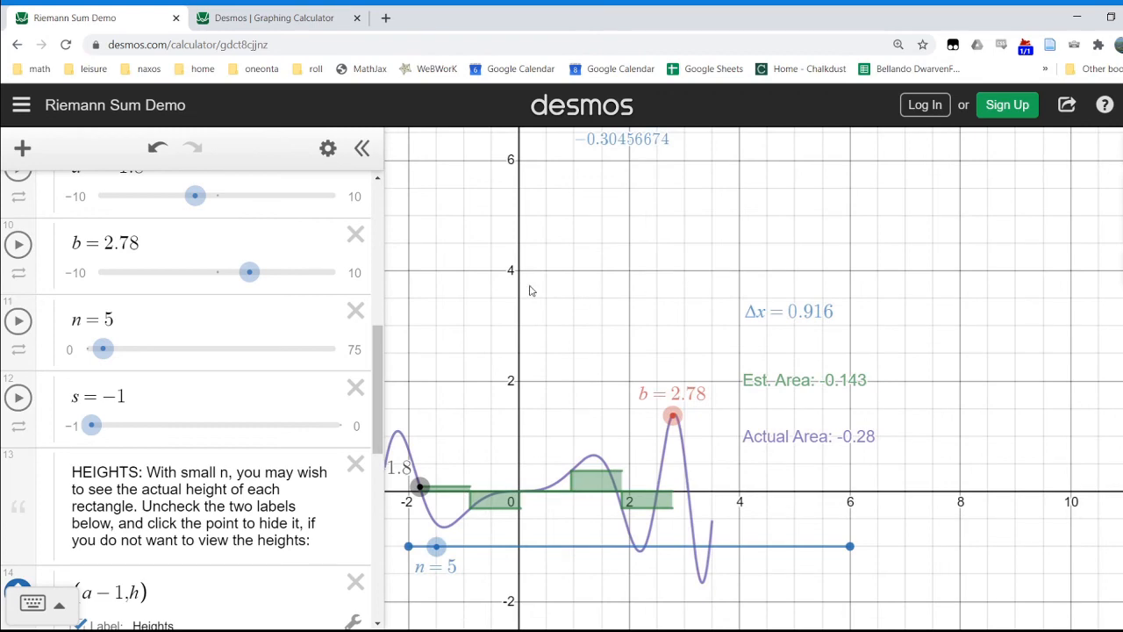
drag(529, 290, 639, 455)
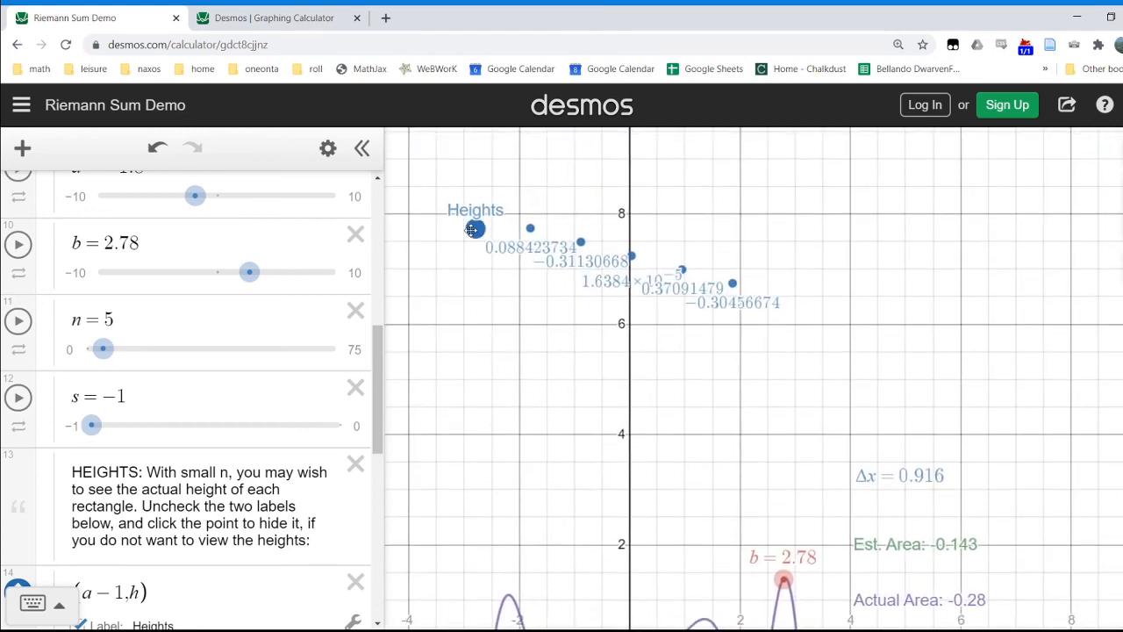
drag(473, 228, 475, 446)
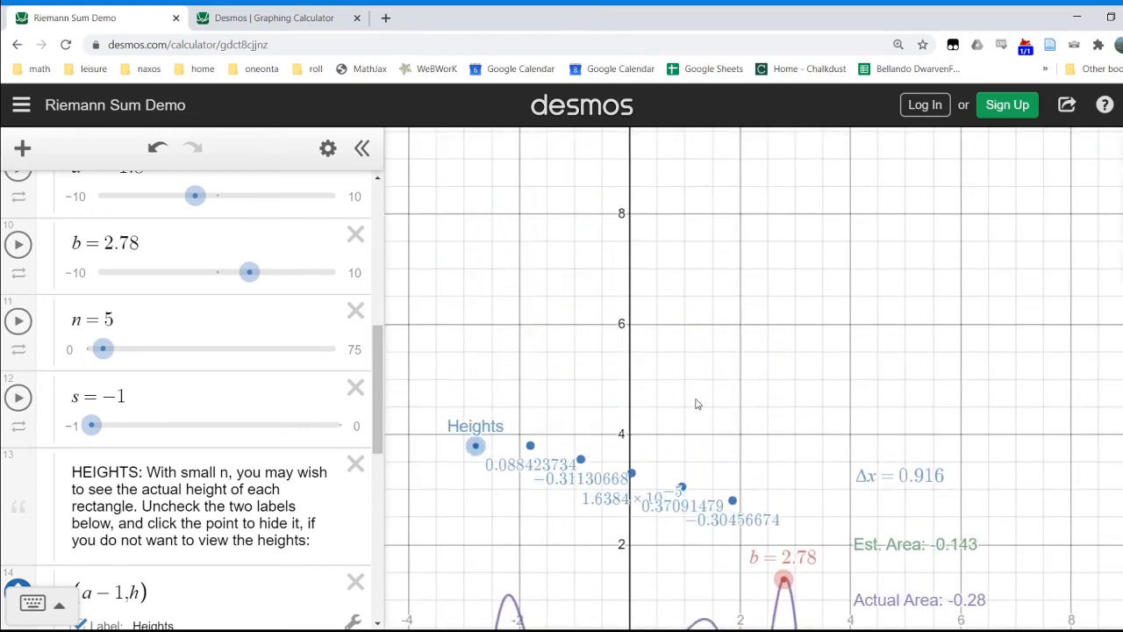
drag(698, 403, 791, 255)
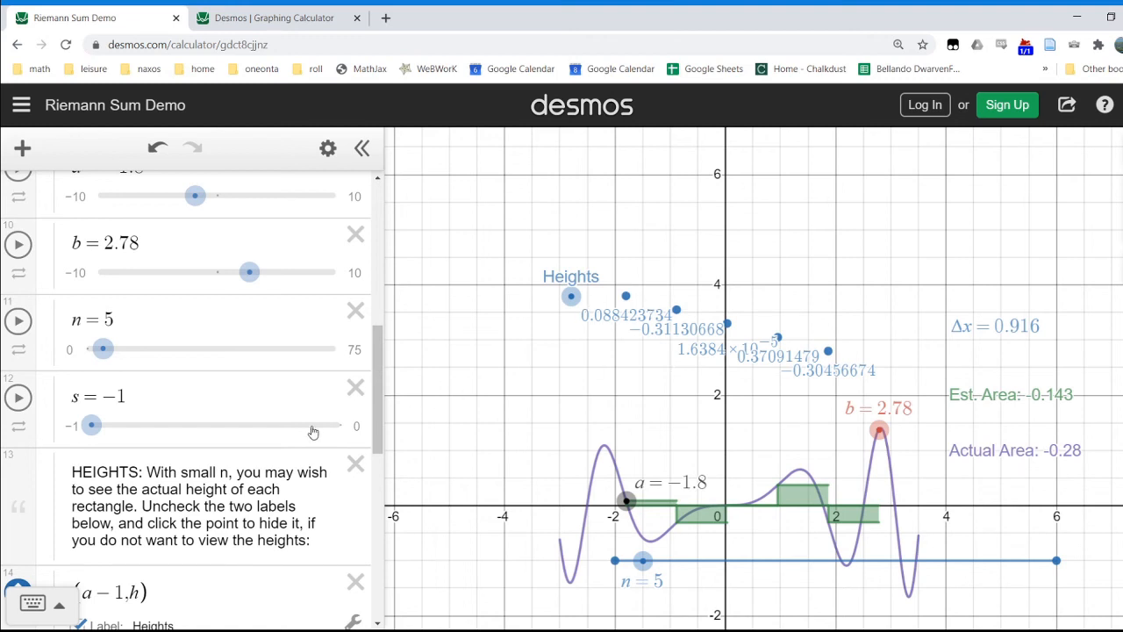
Review the Draggable Parameters expressions, from the a, b, n and s sliders to the height points and the h_i definition
scroll(263, 436, down, 5)
scroll(263, 436, down, 2)
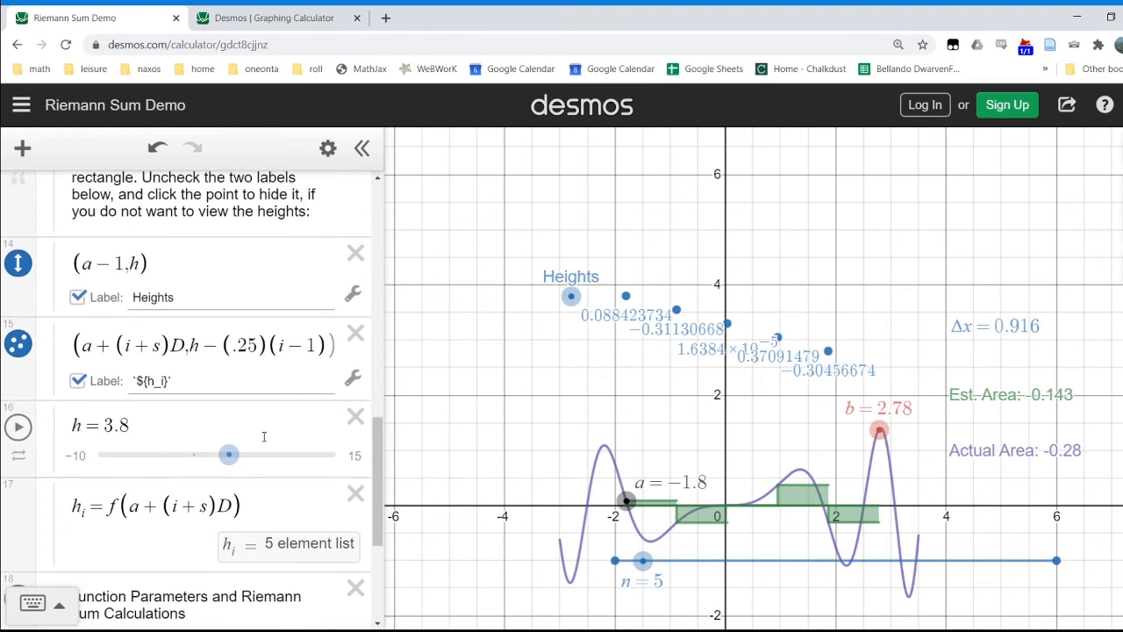
scroll(264, 436, down, 3)
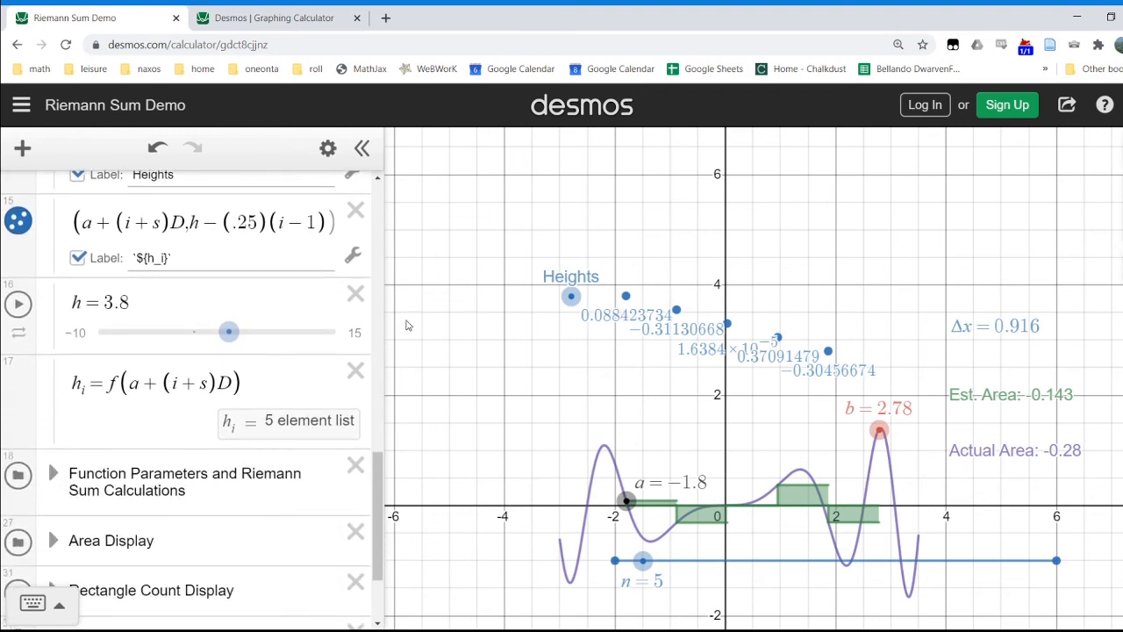
scroll(305, 354, down, 1)
scroll(304, 354, up, 10)
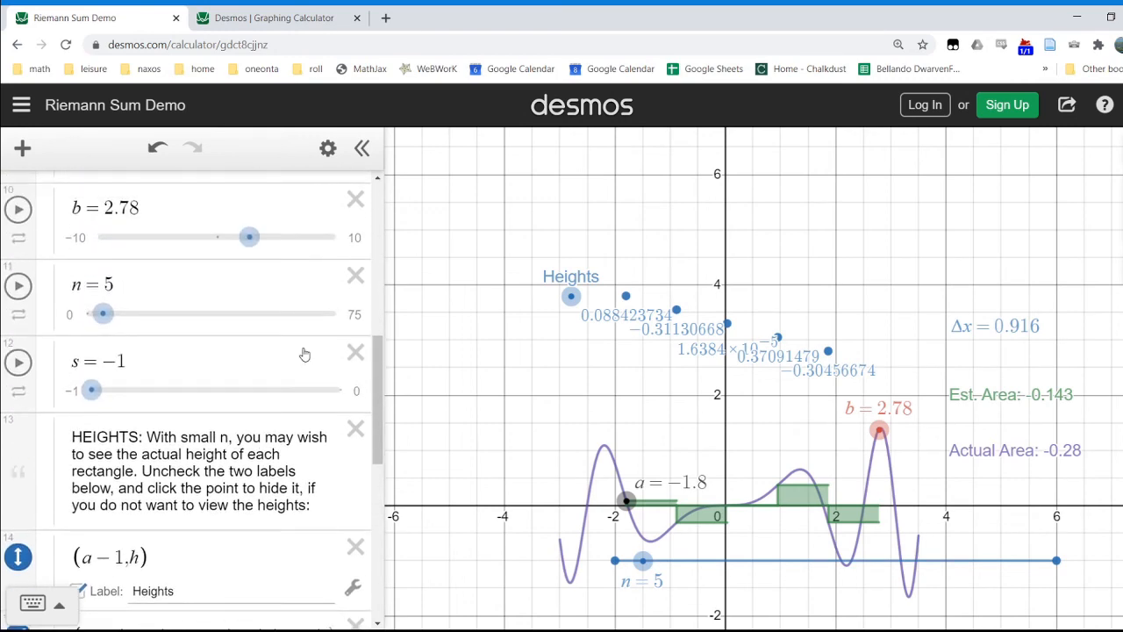
scroll(304, 353, up, 10)
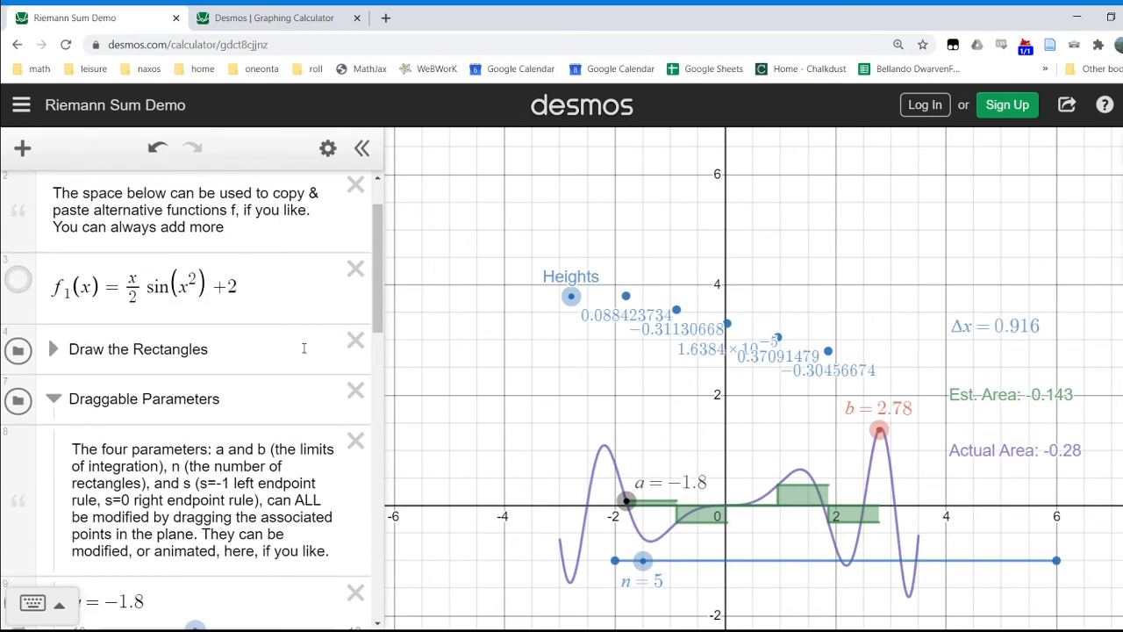
scroll(304, 348, up, 2)
scroll(303, 348, down, 5)
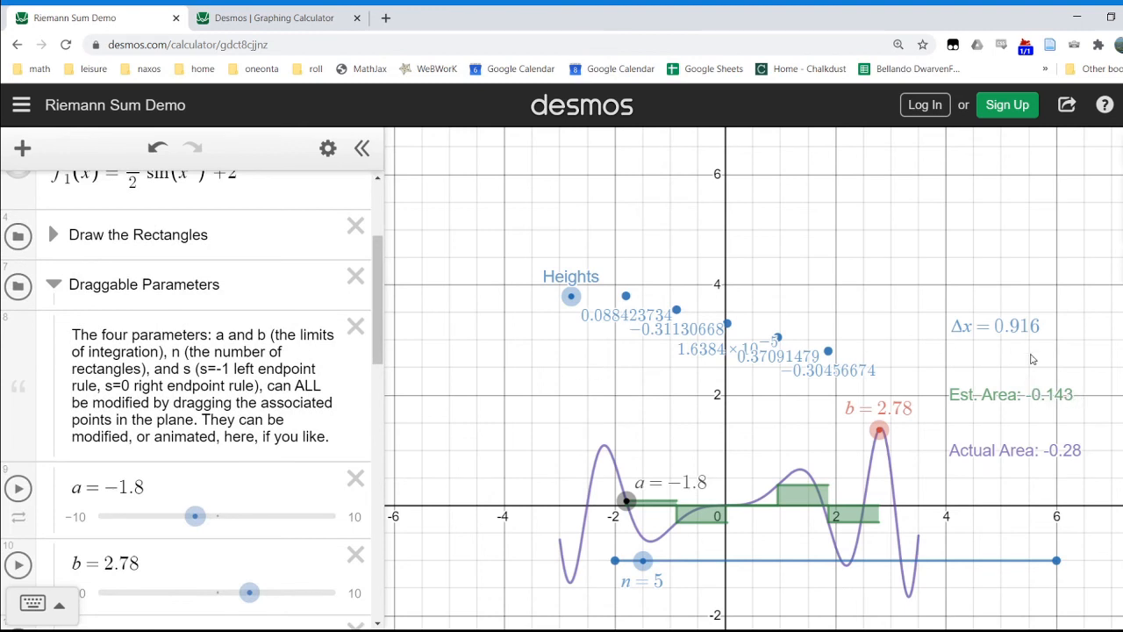
scroll(299, 371, down, 10)
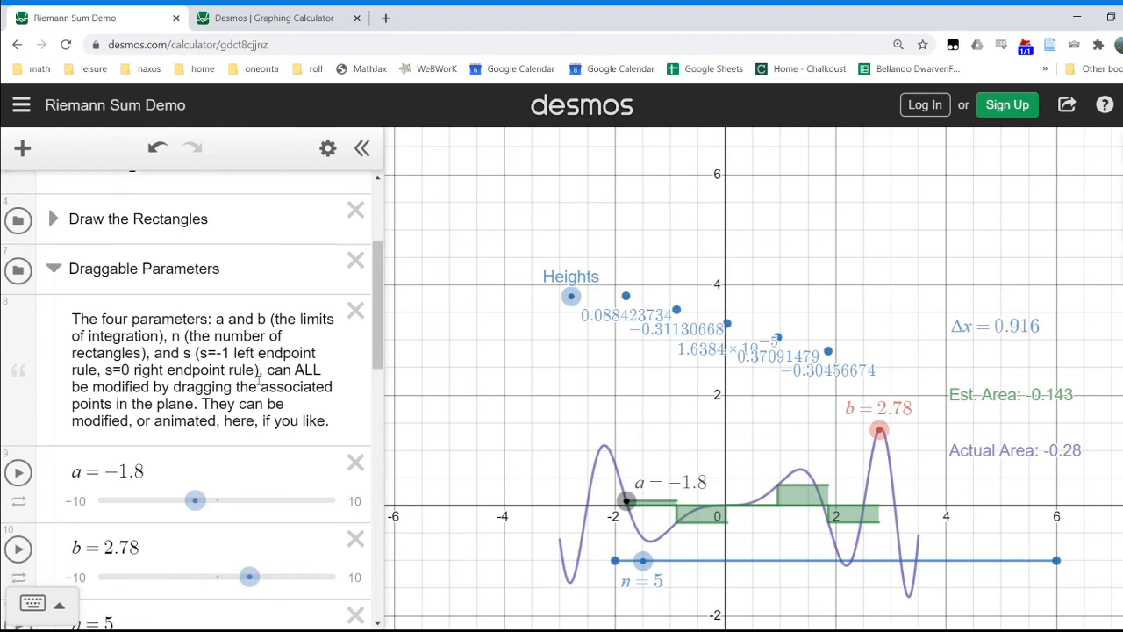
scroll(257, 383, down, 7)
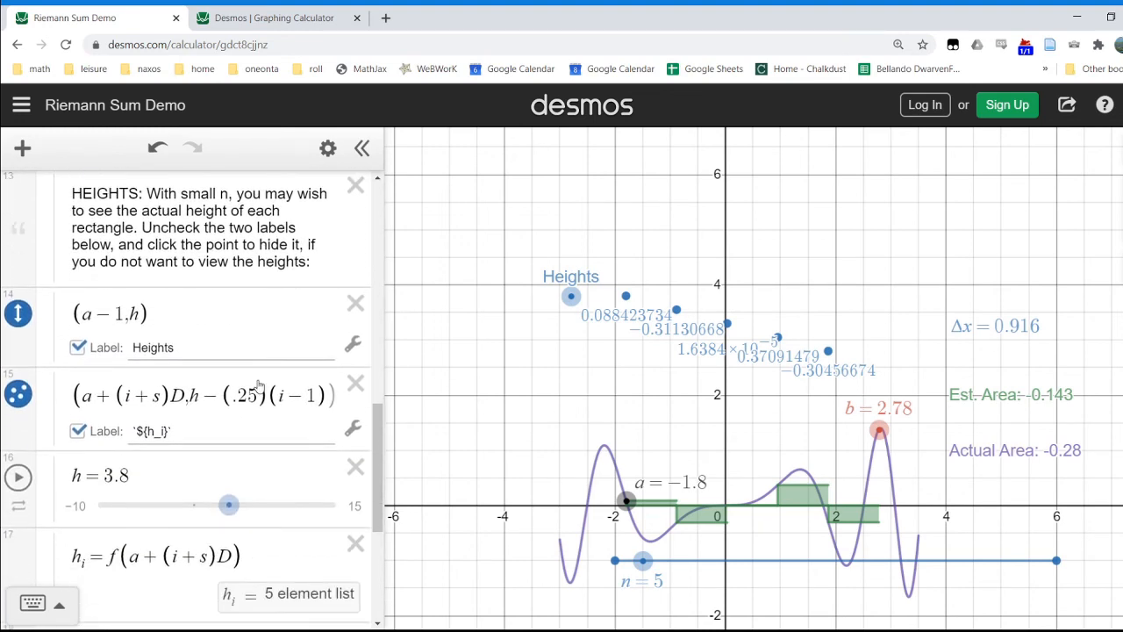
scroll(259, 386, down, 1)
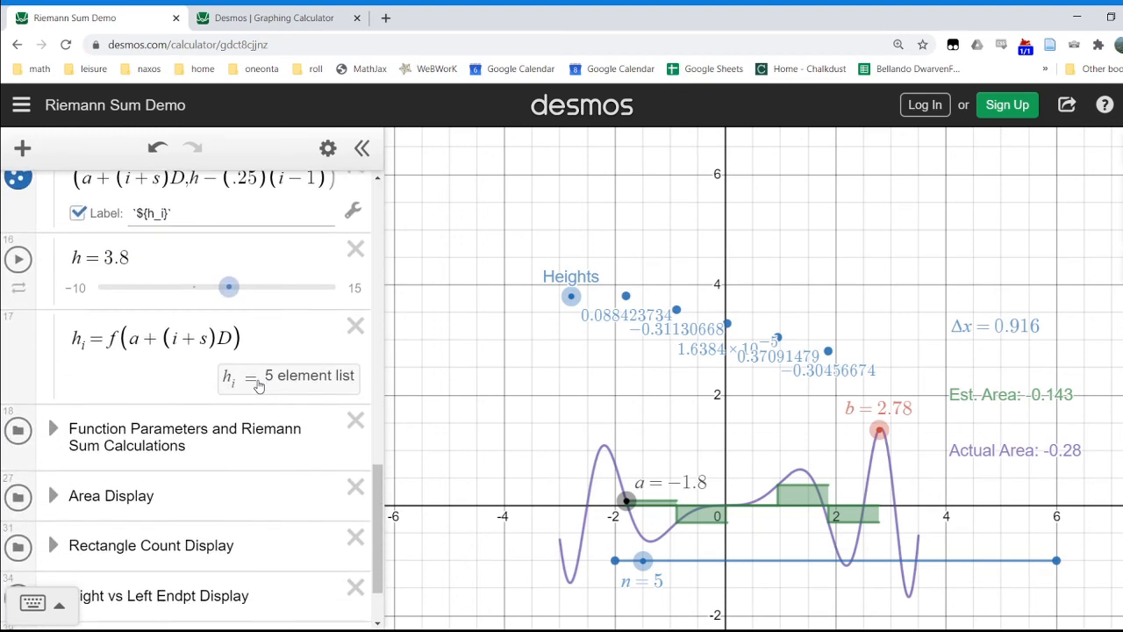
Round the rectangle heights to three decimals by redefining h_i as round(1000·f(a+(i+s)D))/1000
scroll(266, 347, up, 1)
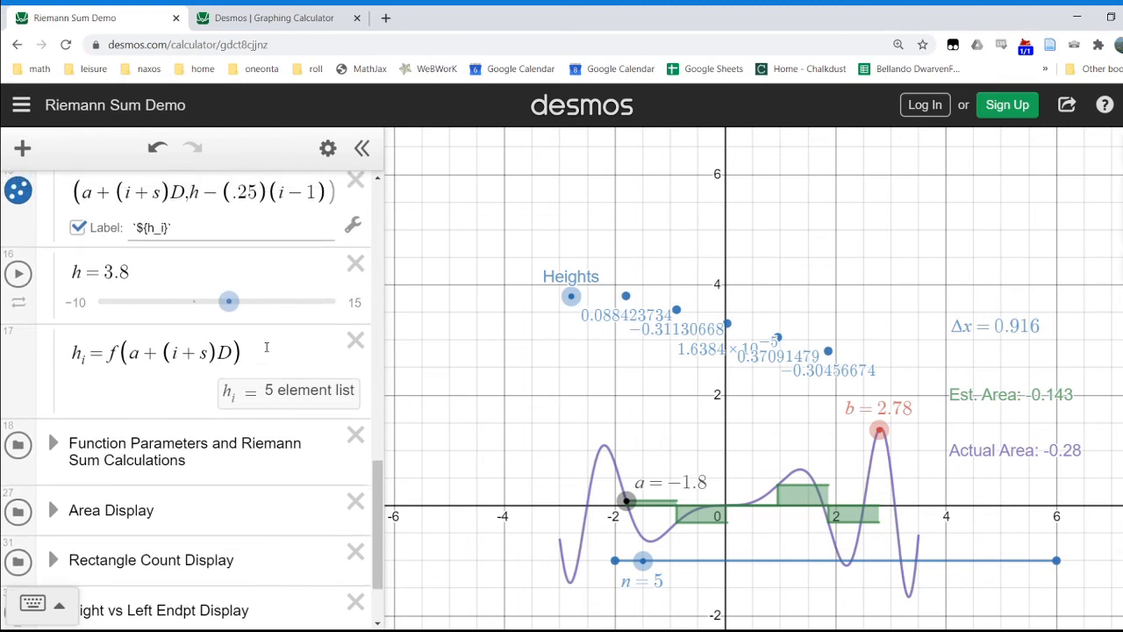
scroll(151, 342, up, 1)
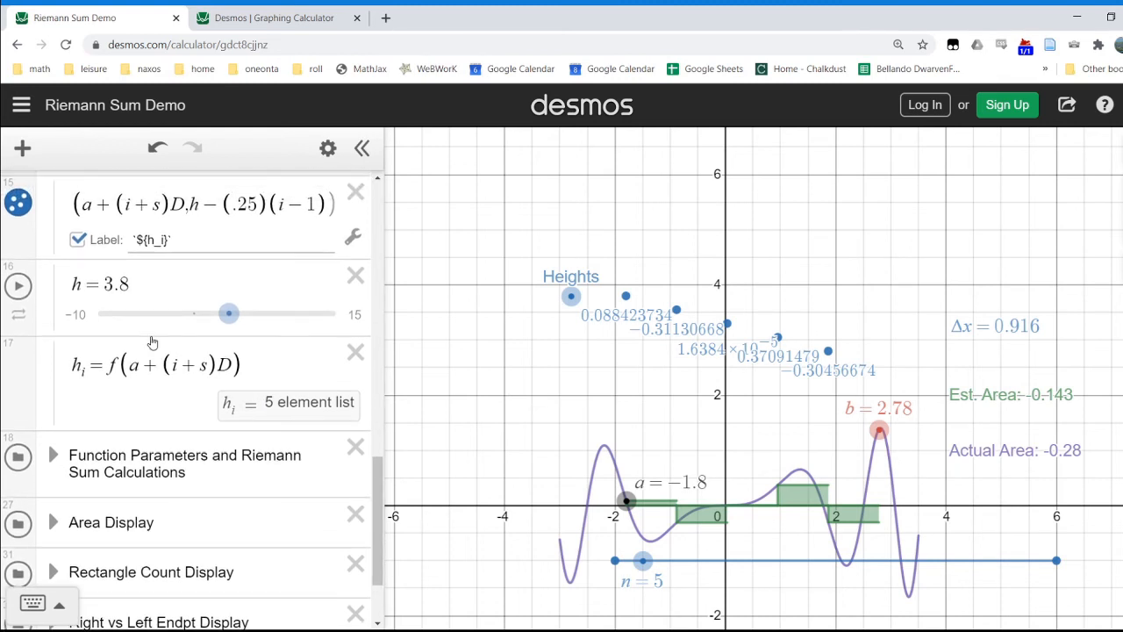
click(107, 365)
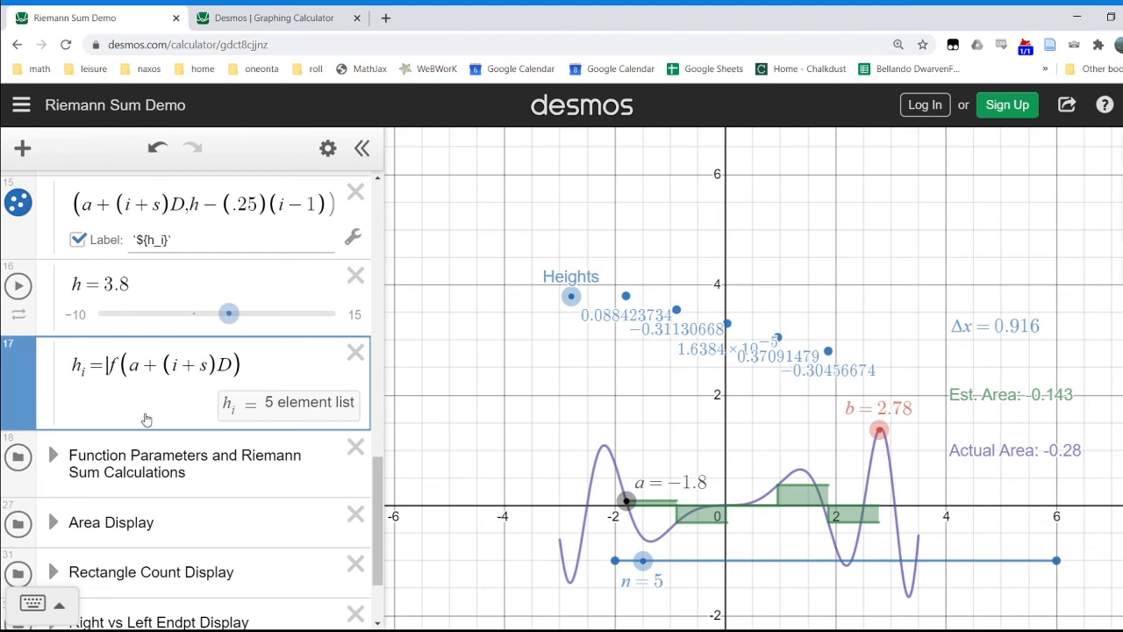
text(round()
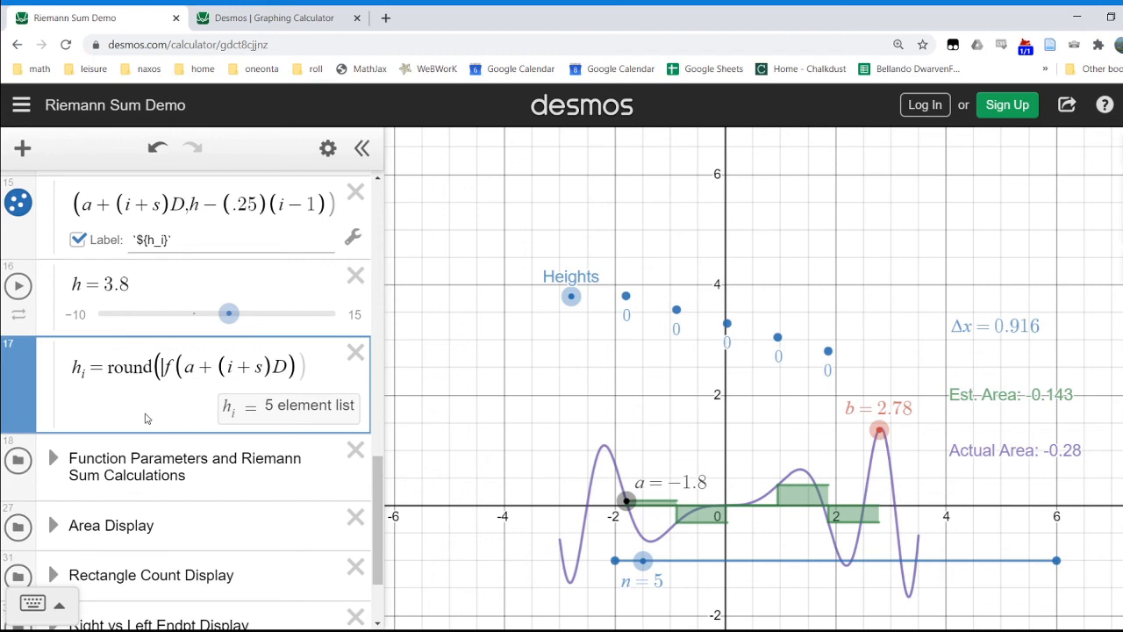
text(1000*)
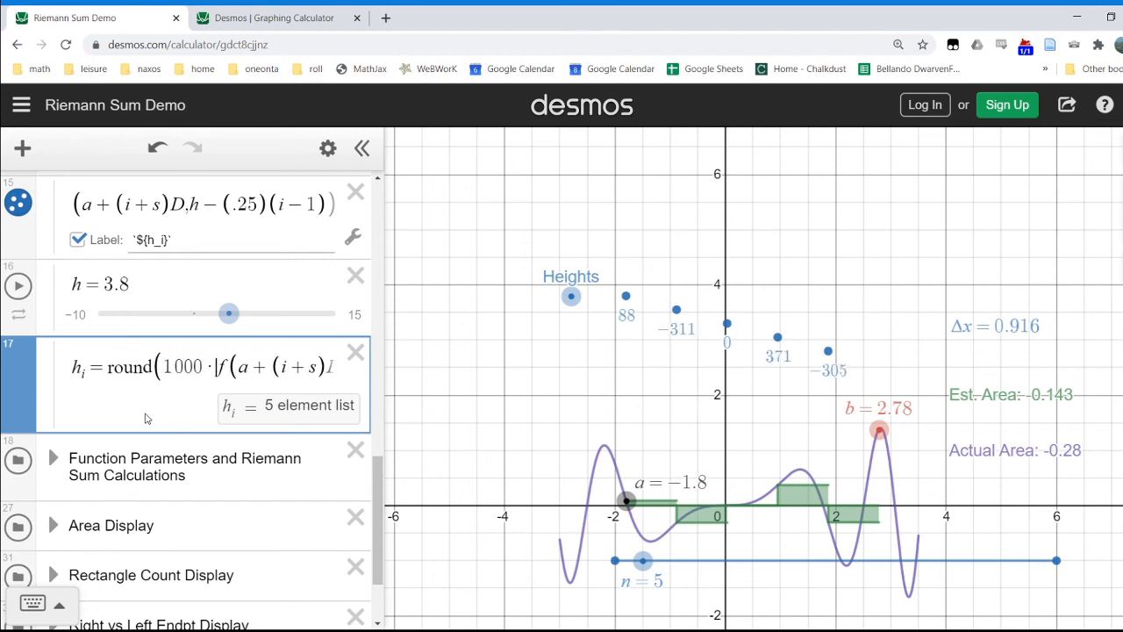
key(Right)
key(Right)
key(Right)
key(Right)
key(Right)
key(Right)
key(Right)
key(Right)
key(Right)
key(Right)
key(Right)
key(Right)
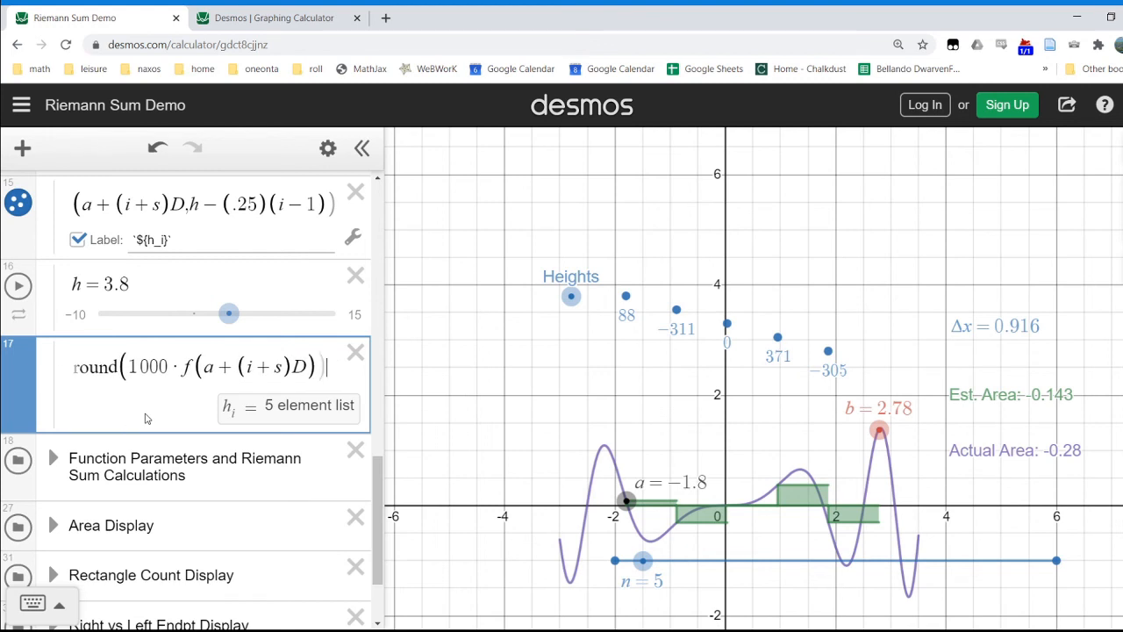
text(/1000)
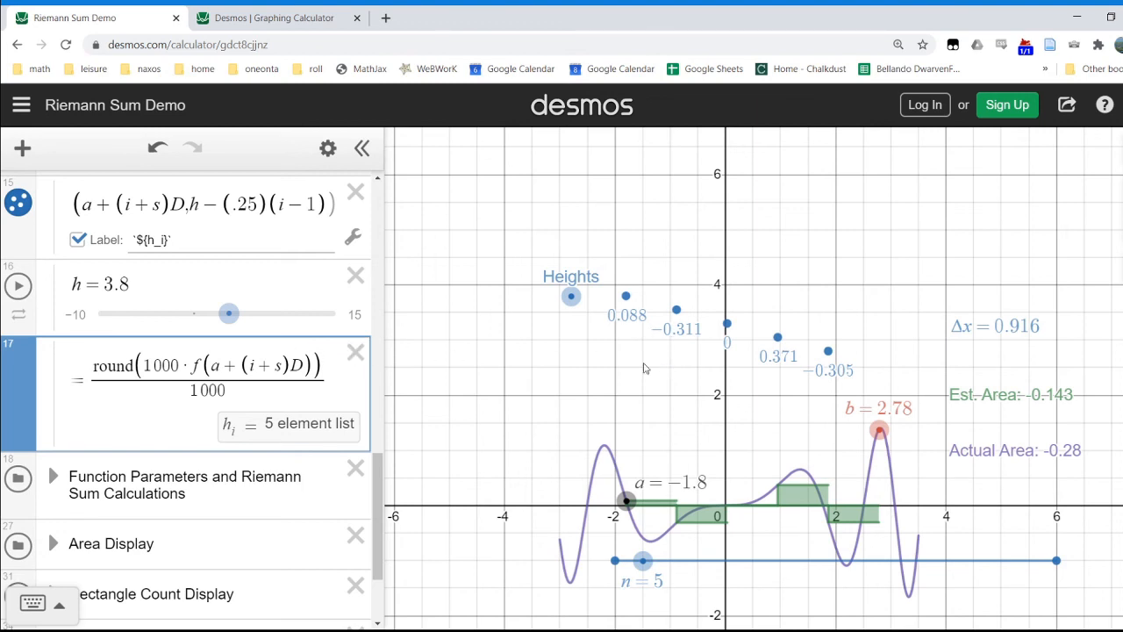
Disable the labels of the (a-1,h) point and the rectangle height points, and hide both expressions on the graph
scroll(502, 391, down, 2)
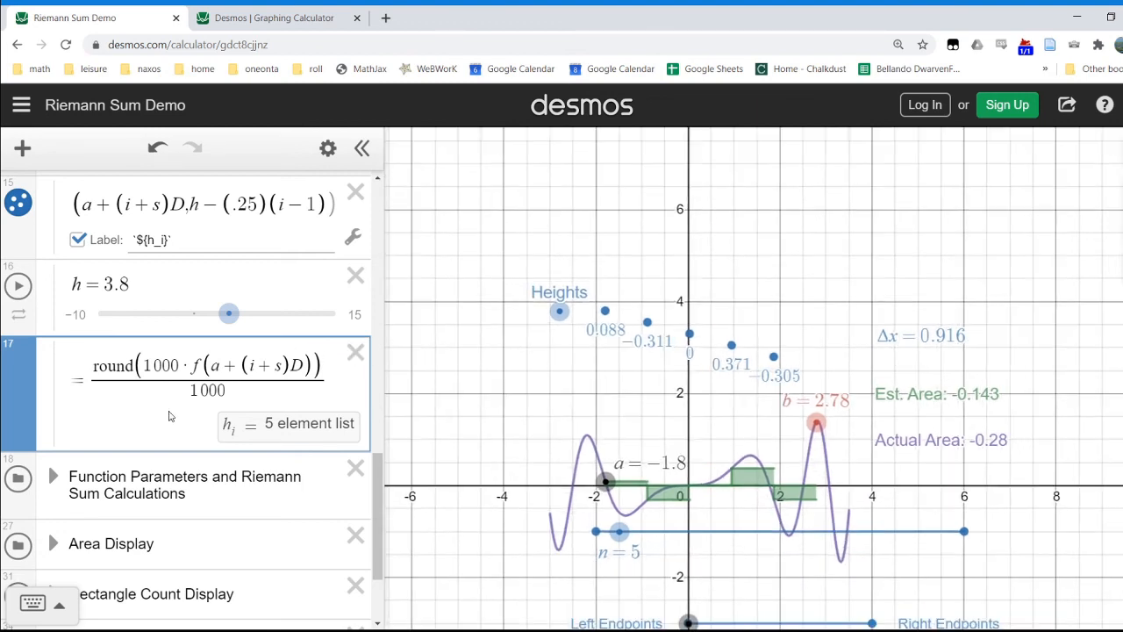
scroll(169, 416, up, 1)
scroll(169, 417, up, 3)
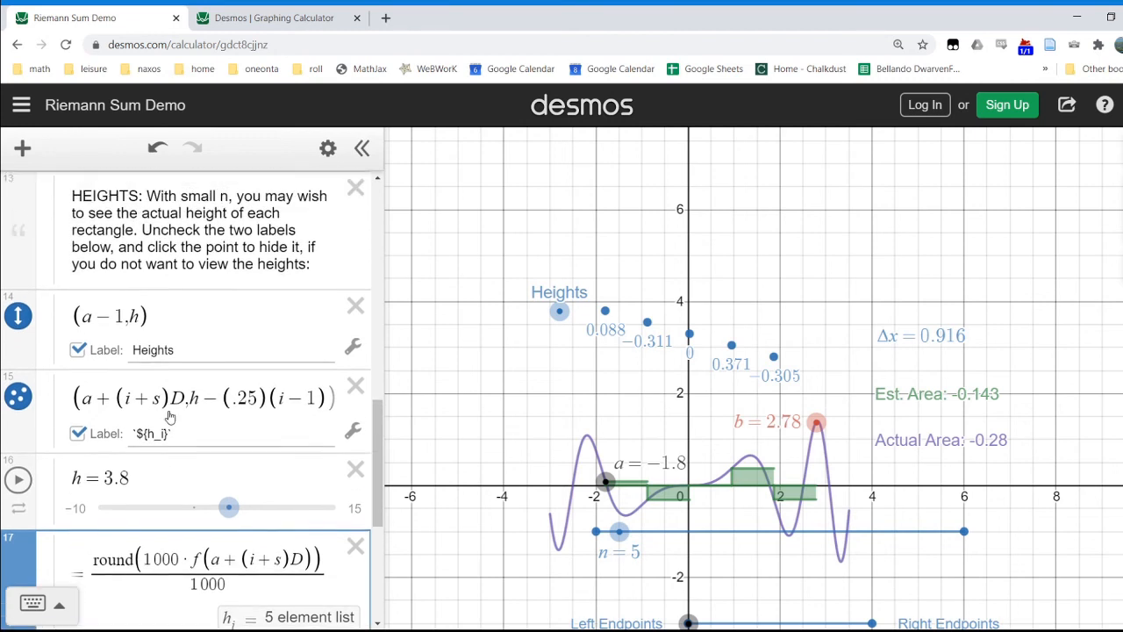
click(77, 361)
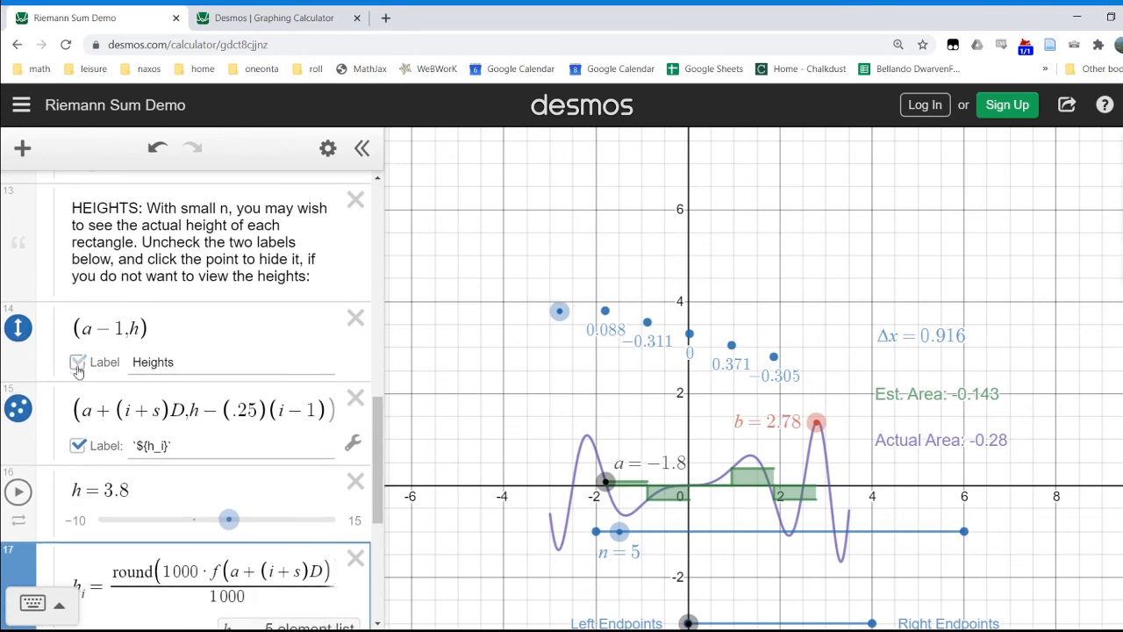
click(77, 446)
click(18, 407)
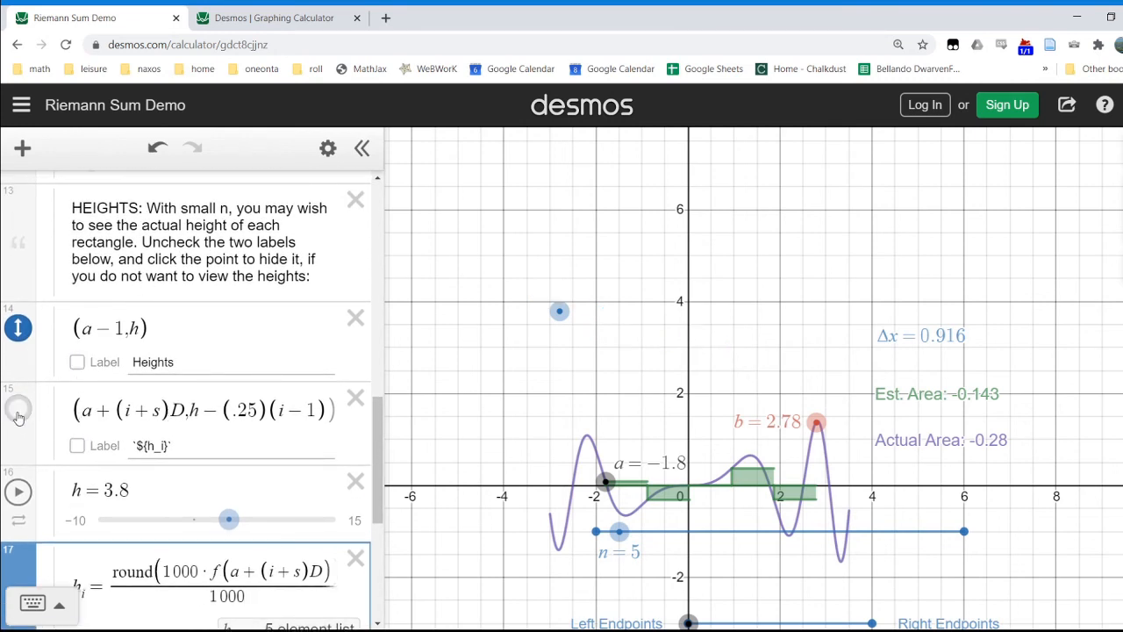
click(18, 331)
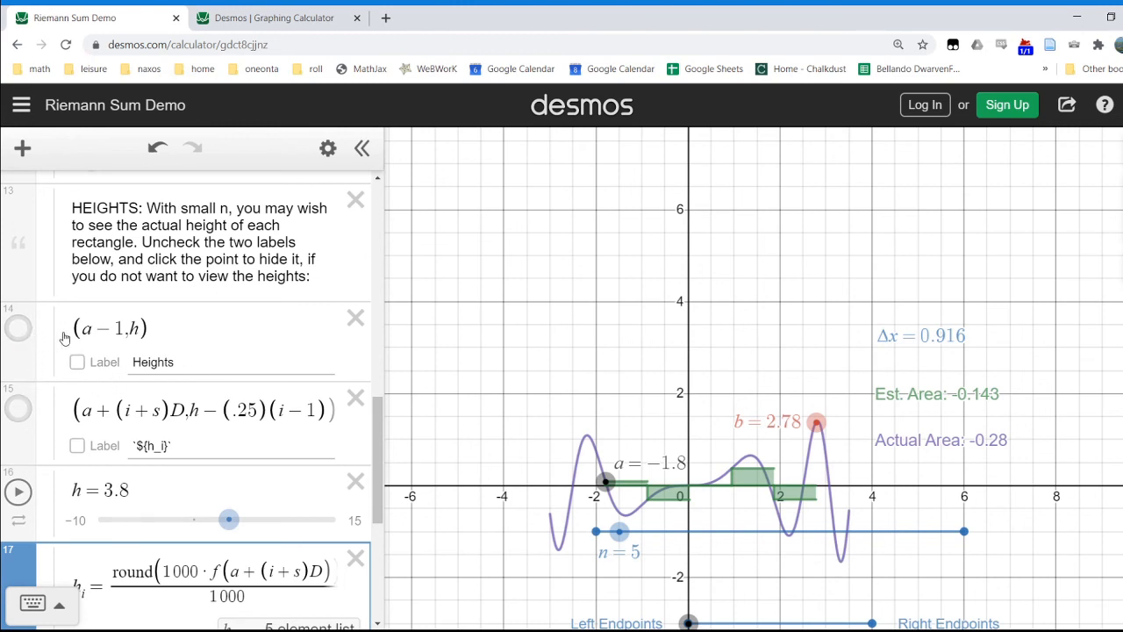
Collapse the Draggable Parameters folder
scroll(64, 338, up, 10)
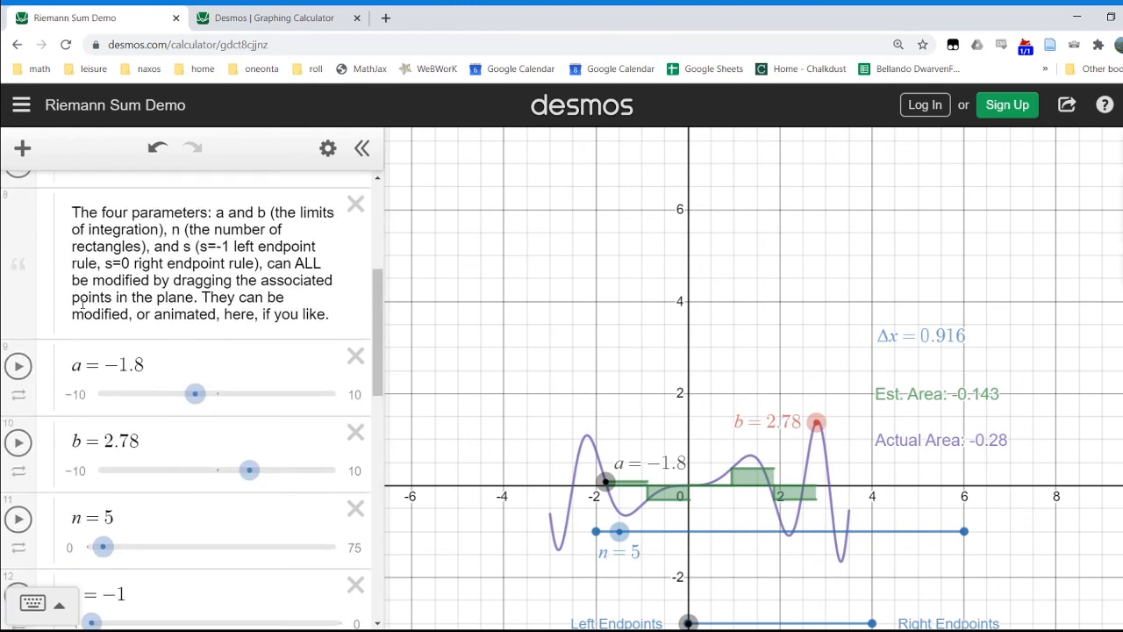
scroll(83, 301, up, 3)
click(51, 272)
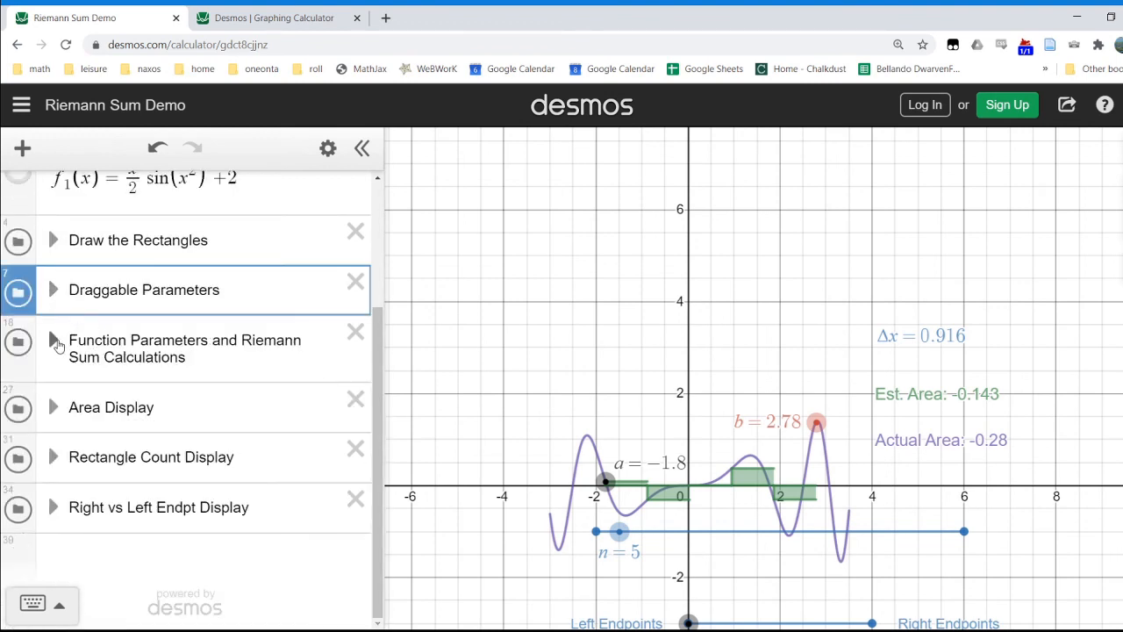
Expand the Function Parameters and Riemann Sum Calculations folder and examine the endpoint, D, i, E and I expressions
click(54, 340)
scroll(168, 371, down, 1)
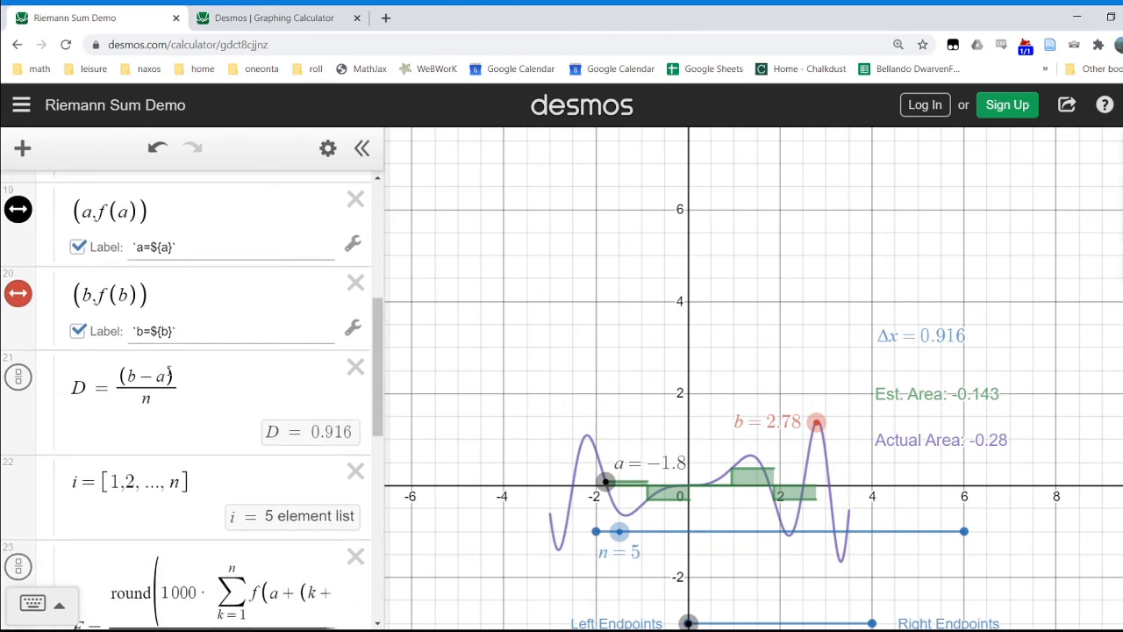
scroll(169, 371, down, 2)
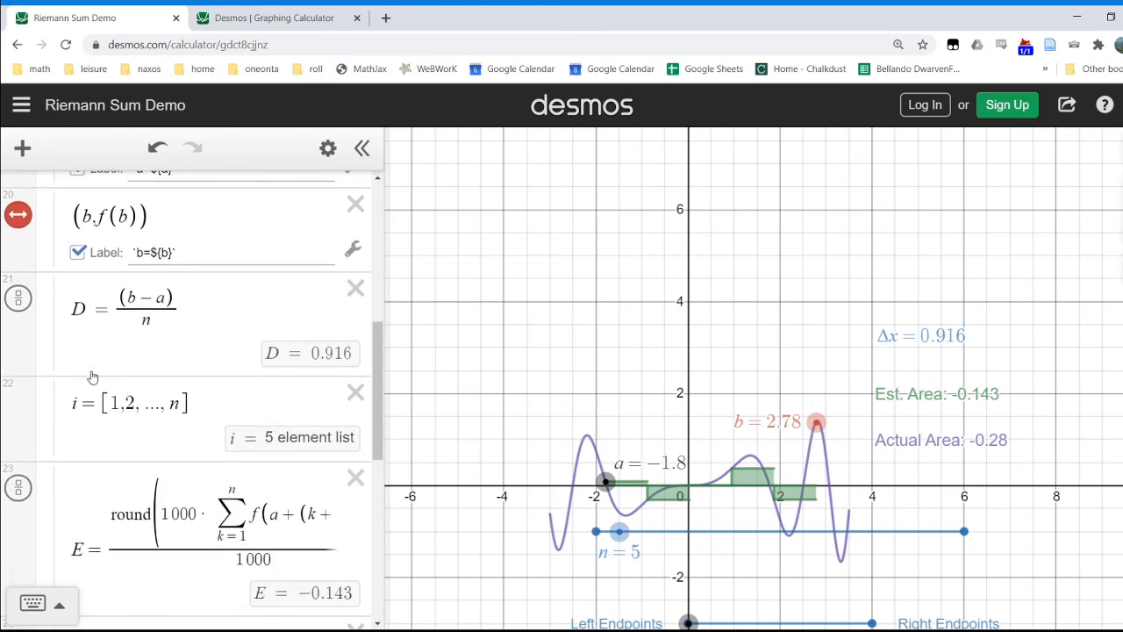
scroll(105, 387, down, 1)
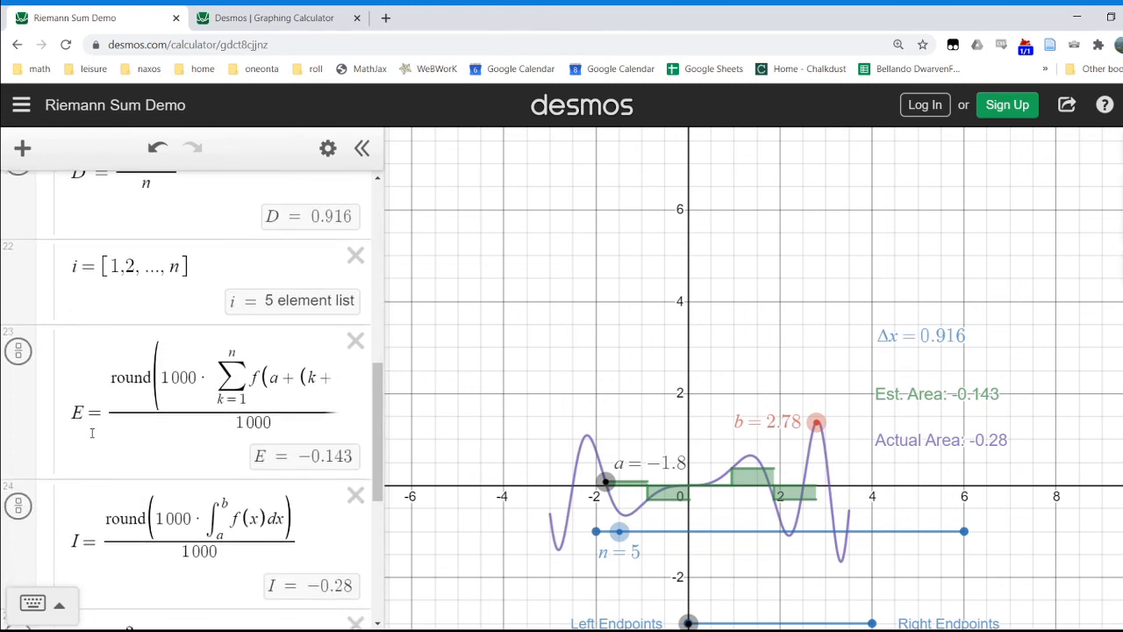
scroll(301, 451, down, 1)
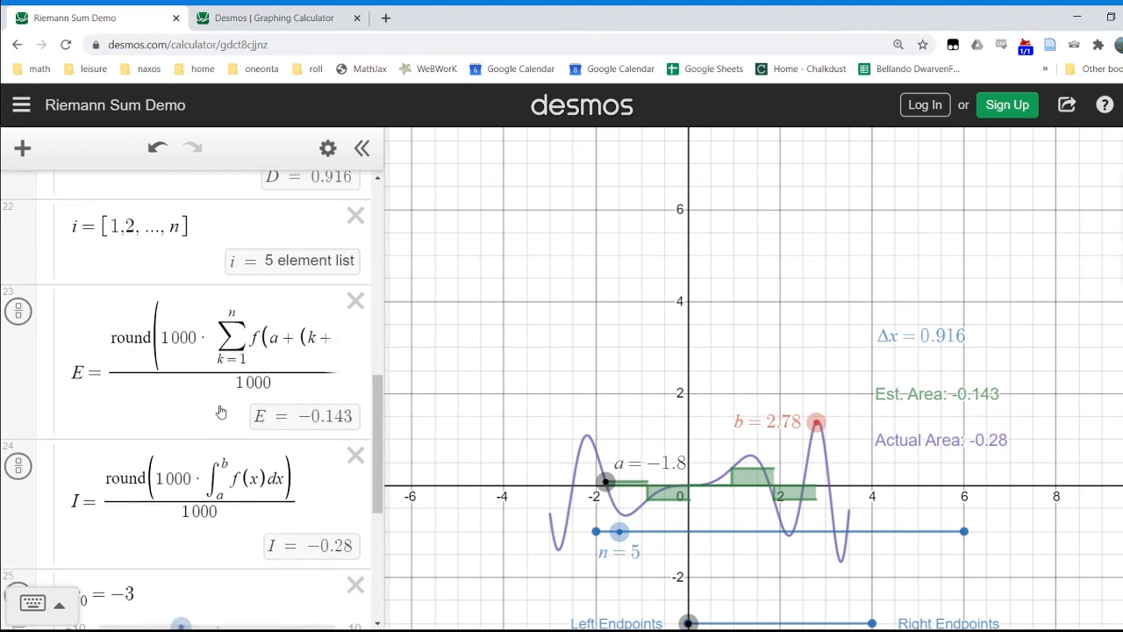
Examine the full formula of the estimated area E, including the summation of f(a+(k+s)D)D
click(248, 357)
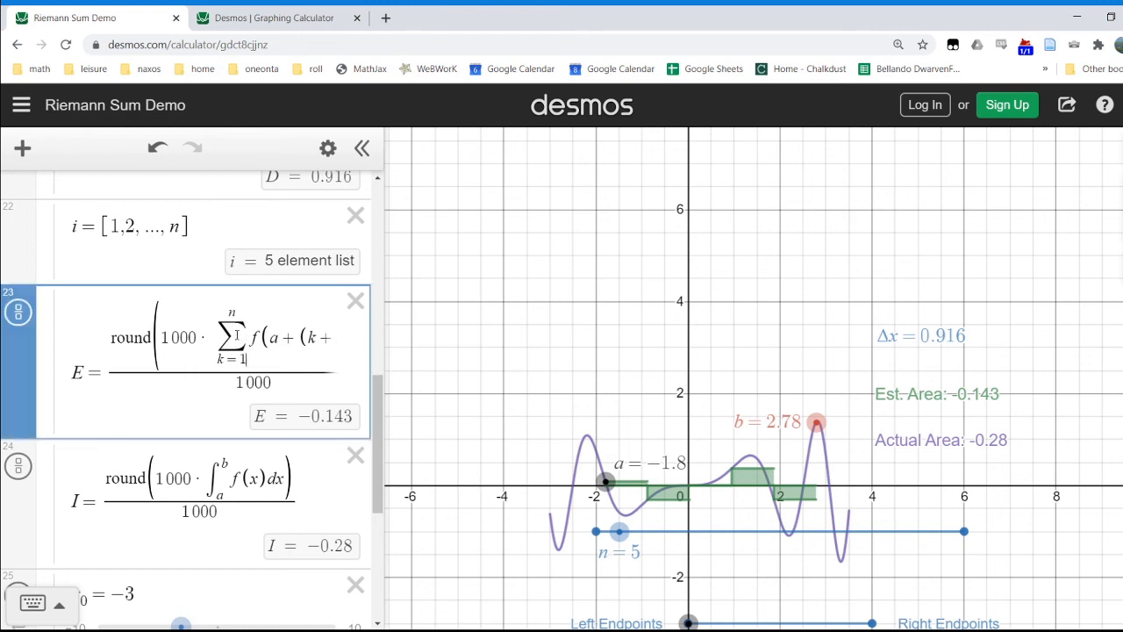
key(Right)
key(Right)
key(Right)
key(Right)
key(Right)
key(Right)
key(Right)
key(Right)
key(Right)
key(Right)
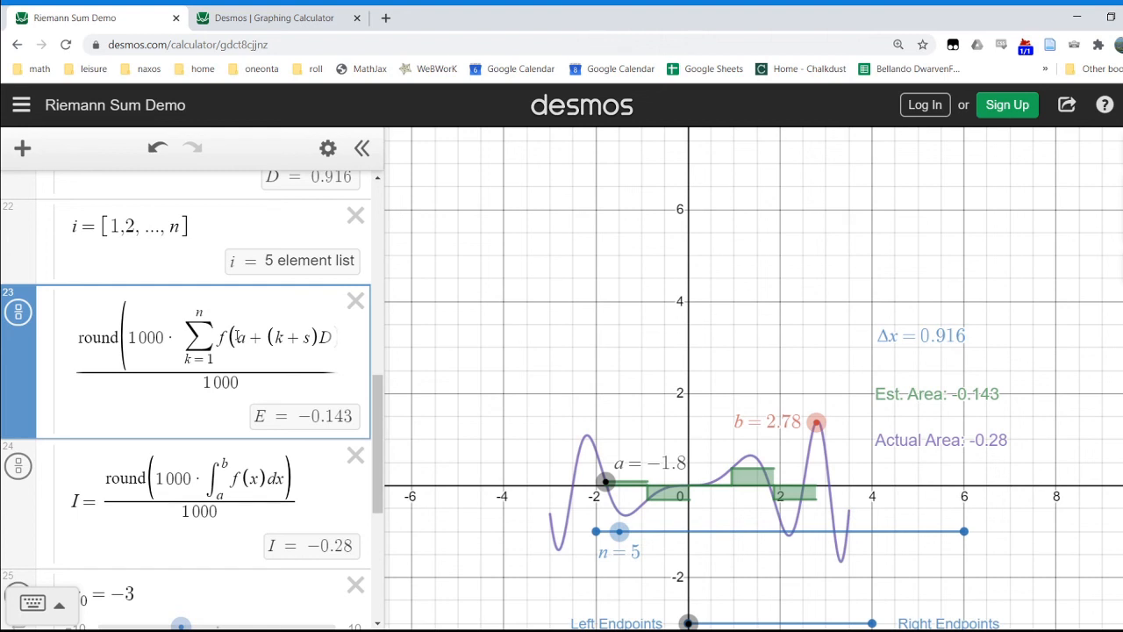
key(Left)
key(Left)
key(Up)
key(Down)
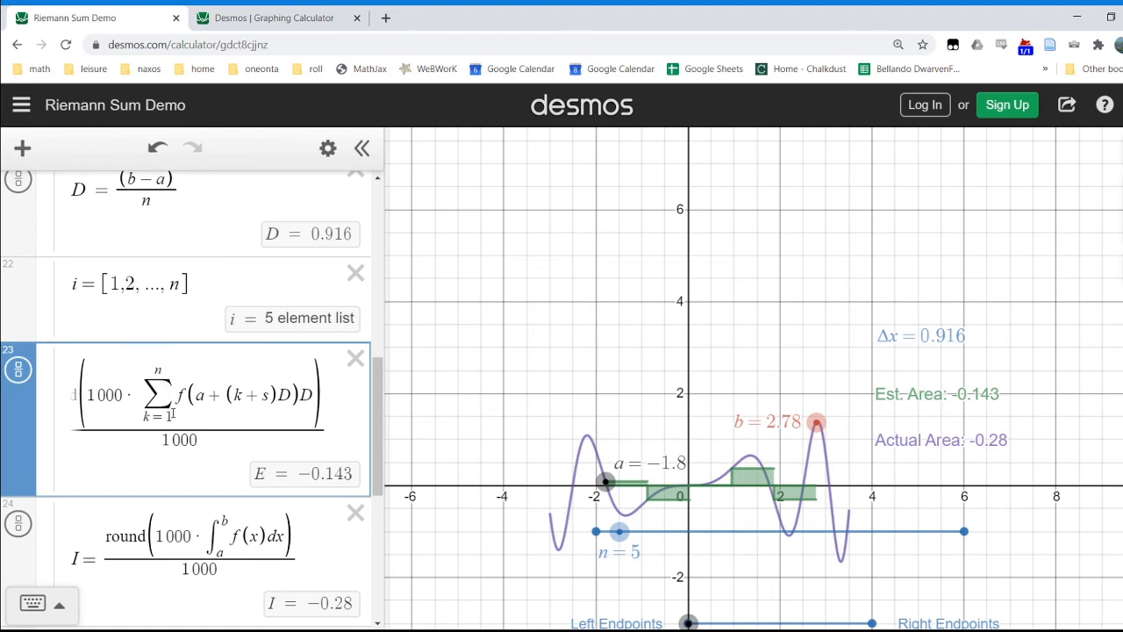
Expand the Area Display folder to show its label points
scroll(140, 421, down, 5)
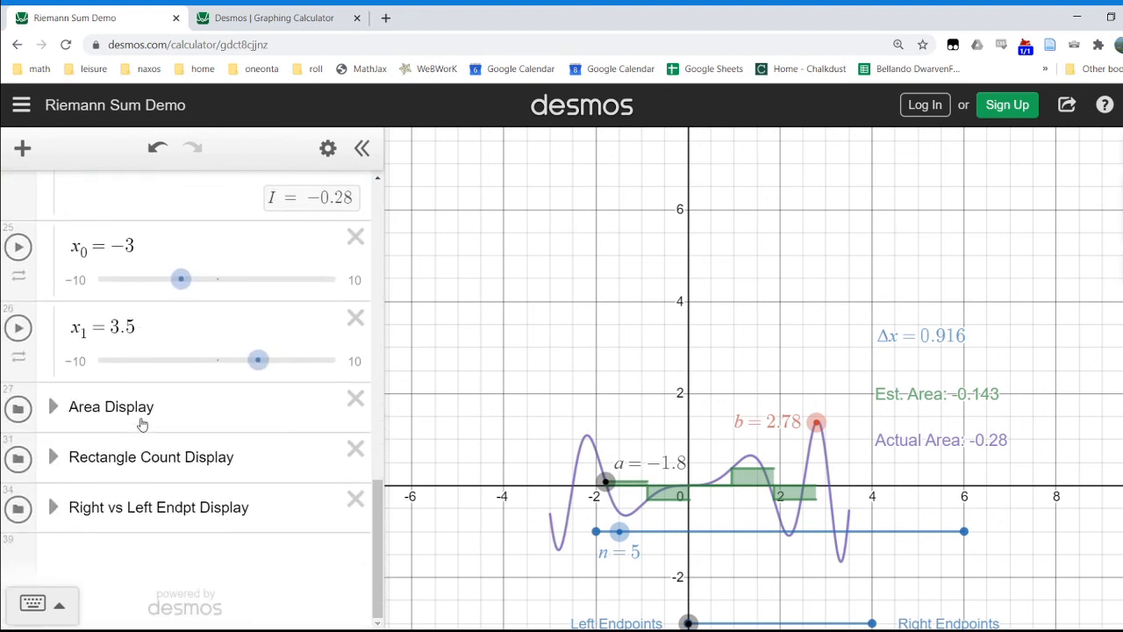
click(53, 408)
scroll(52, 410, down, 2)
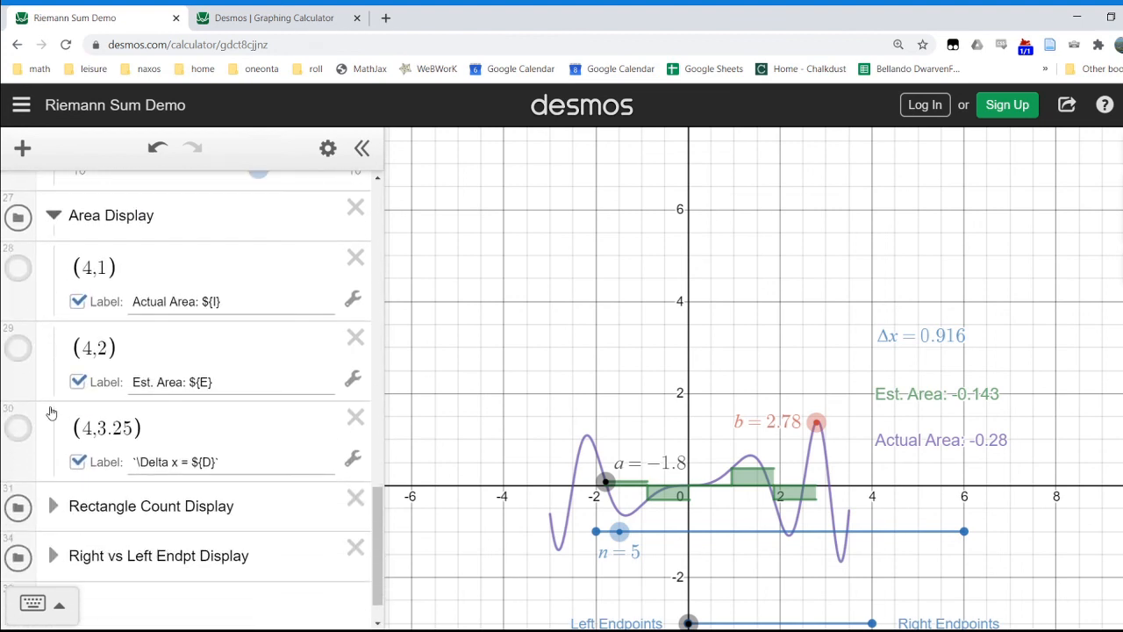
Turn the Actual Area label of the (4,1) point off and back on
click(78, 304)
click(78, 303)
click(78, 303)
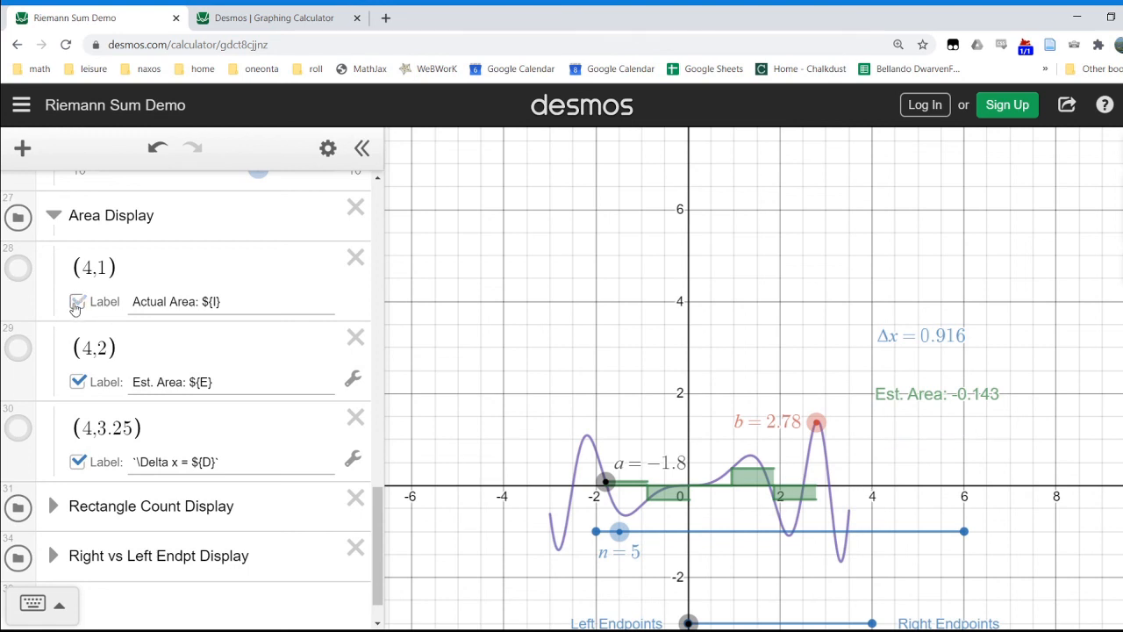
click(826, 427)
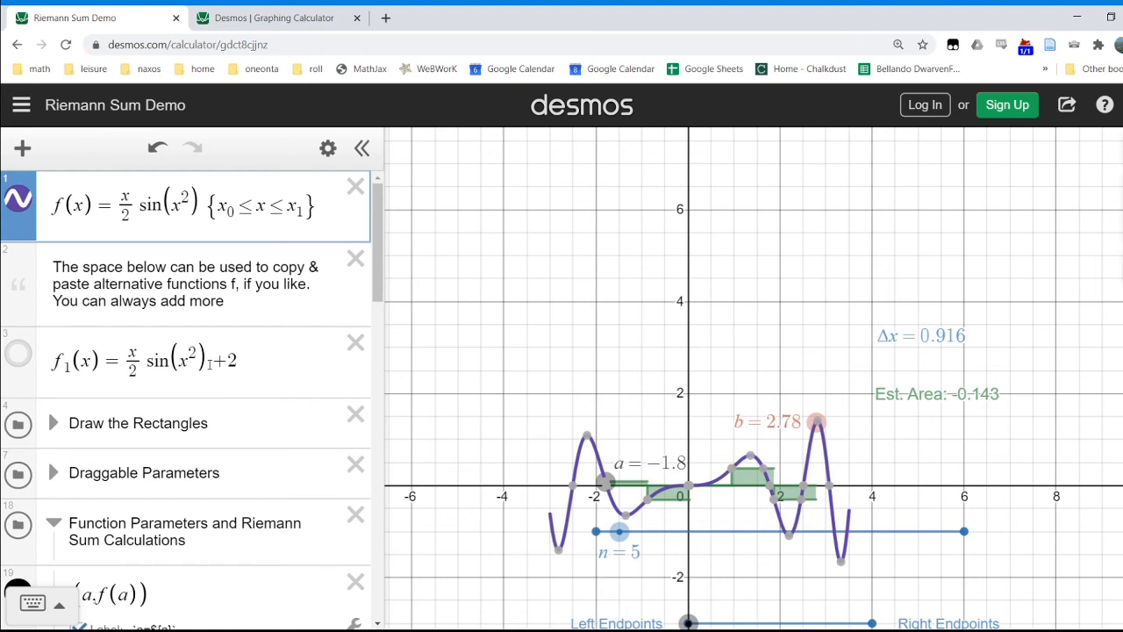
scroll(210, 363, down, 5)
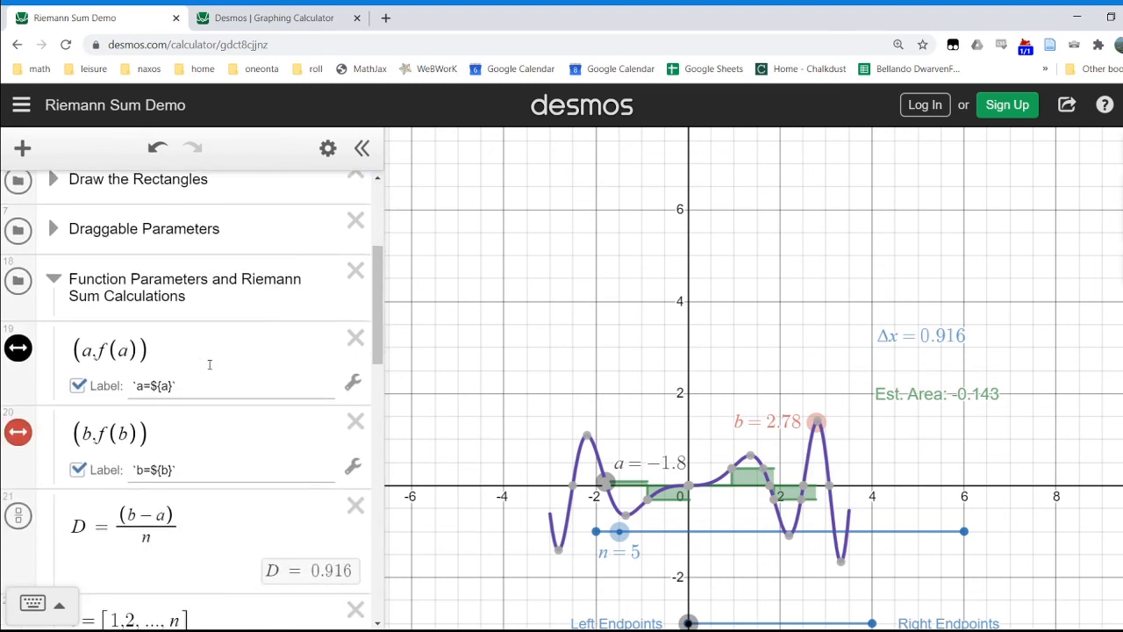
scroll(209, 357, down, 4)
scroll(157, 430, down, 10)
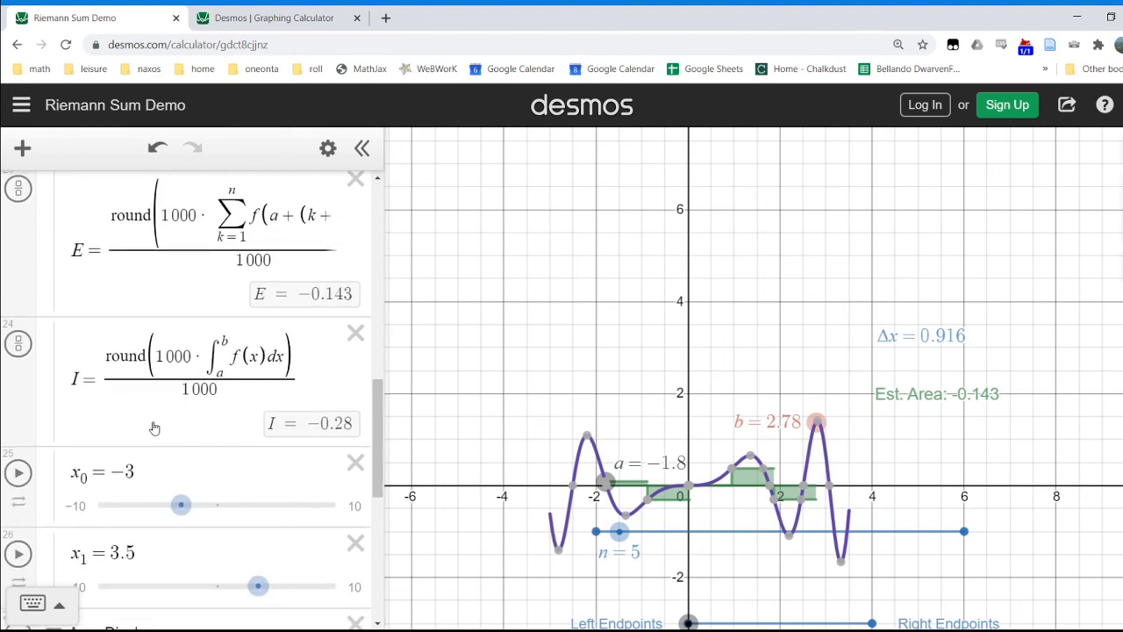
scroll(154, 427, down, 1)
click(78, 437)
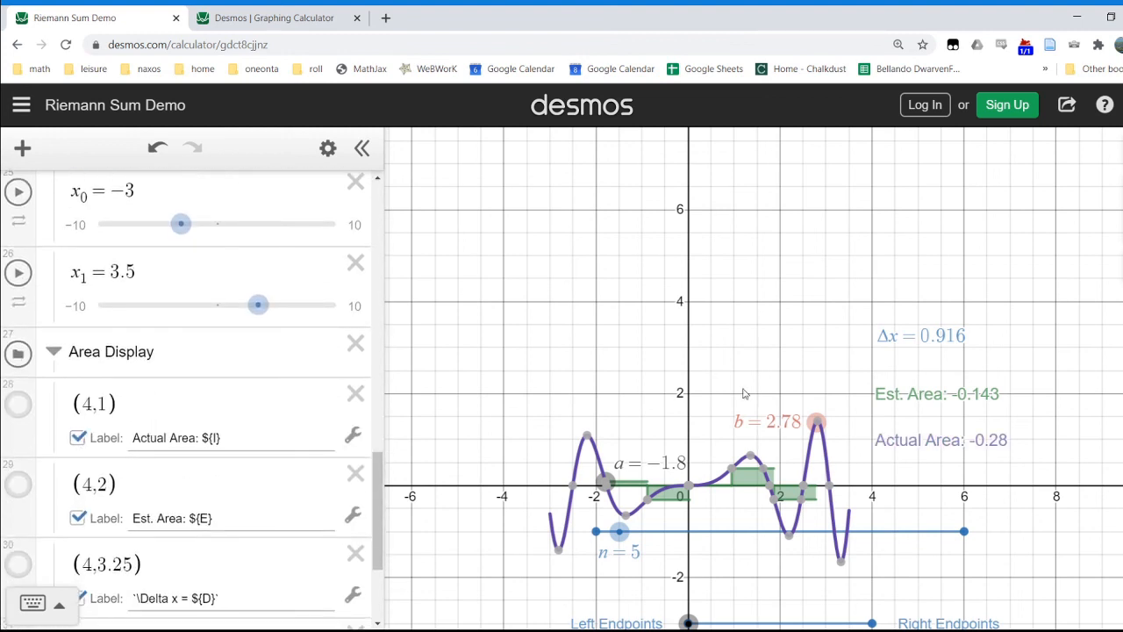
Expand the Right vs Left Endpt Display folder and examine its table and label points alongside the endpoint slider on the graph
scroll(296, 386, down, 4)
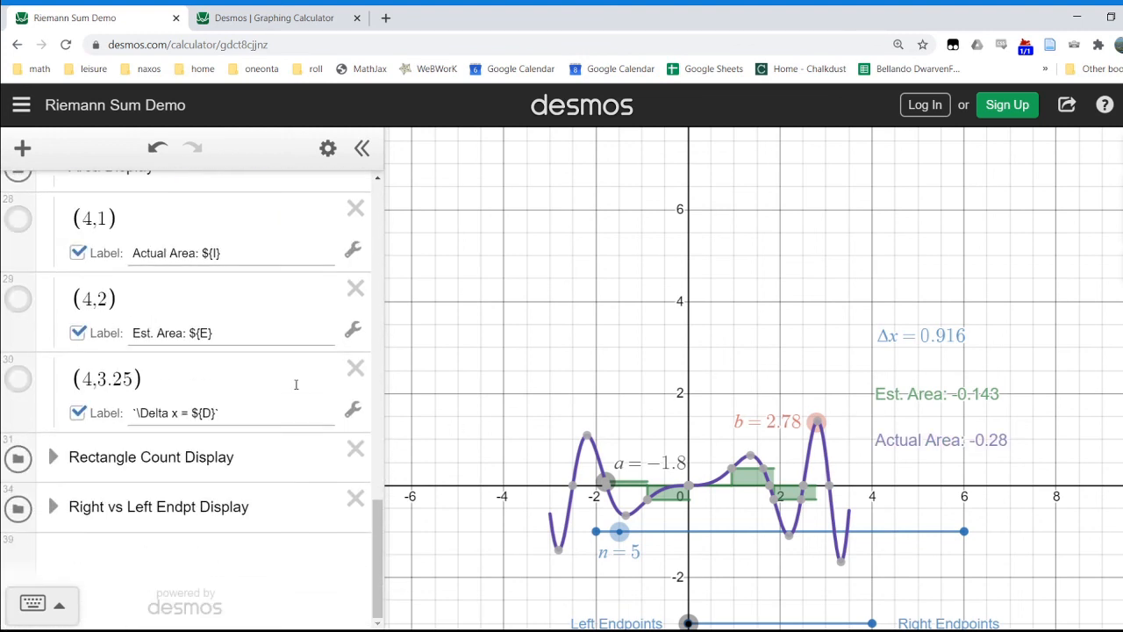
scroll(295, 380, up, 1)
scroll(296, 389, down, 1)
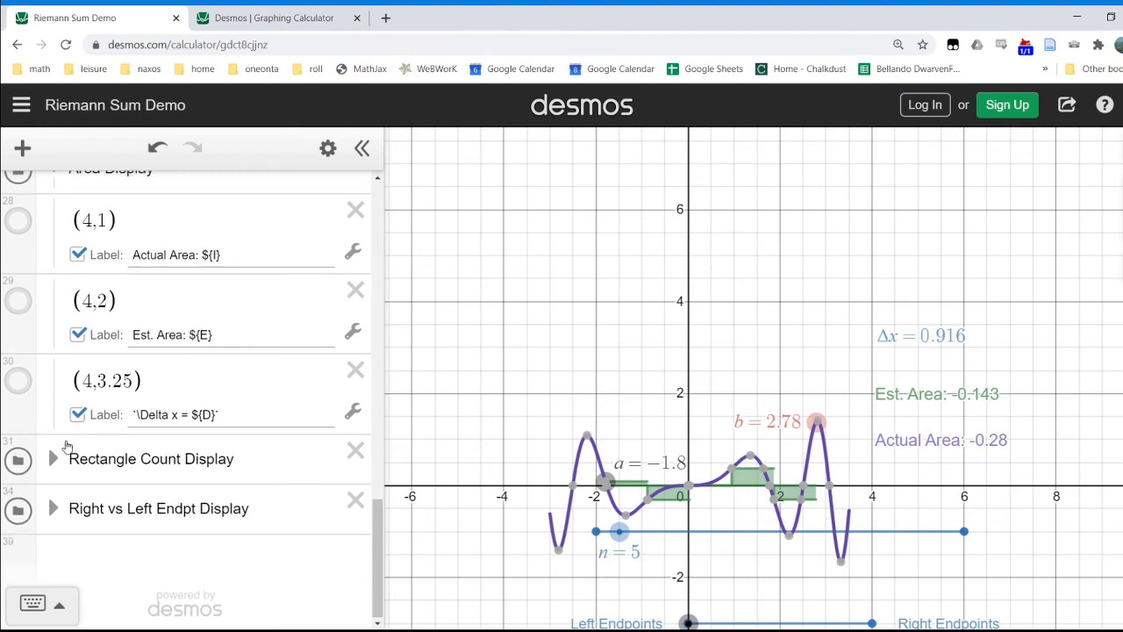
click(52, 514)
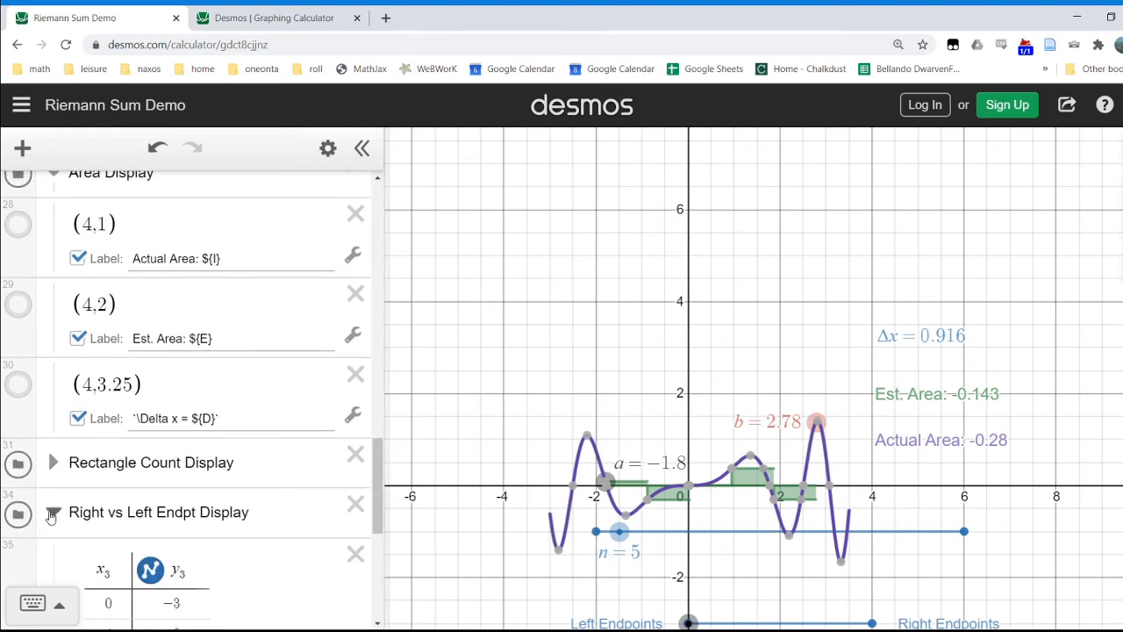
scroll(52, 516, down, 4)
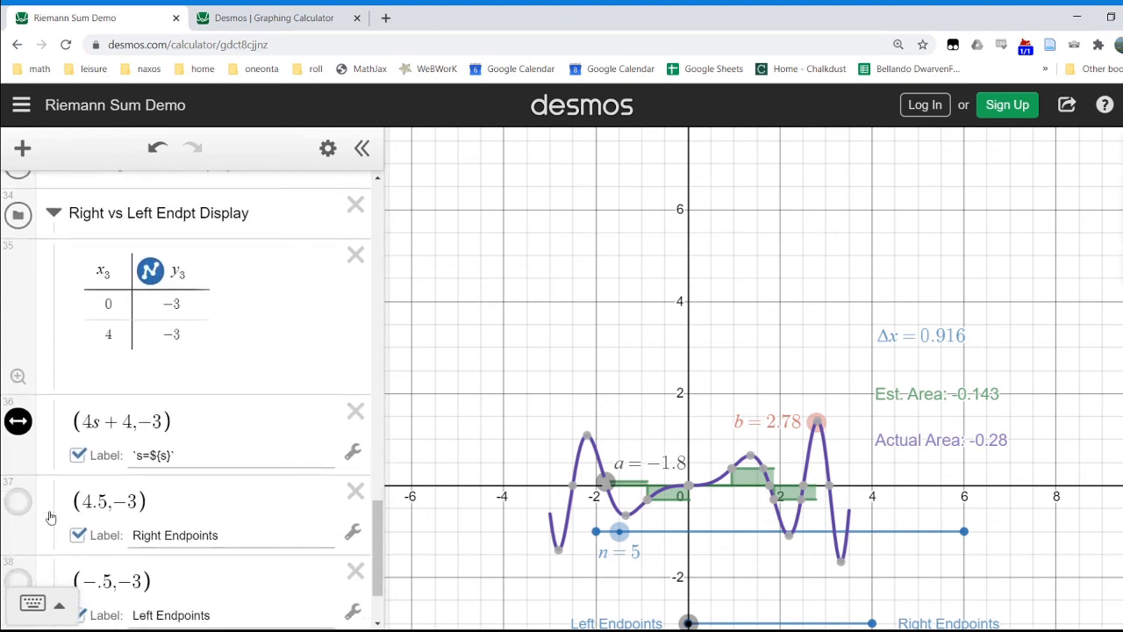
drag(452, 498, 438, 349)
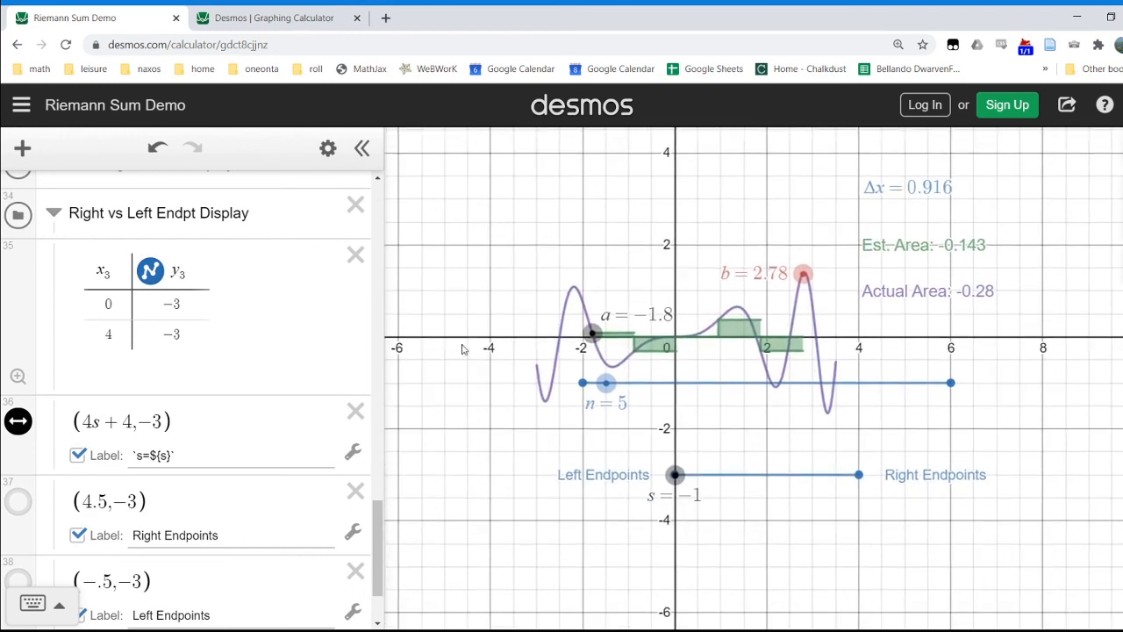
scroll(179, 412, down, 1)
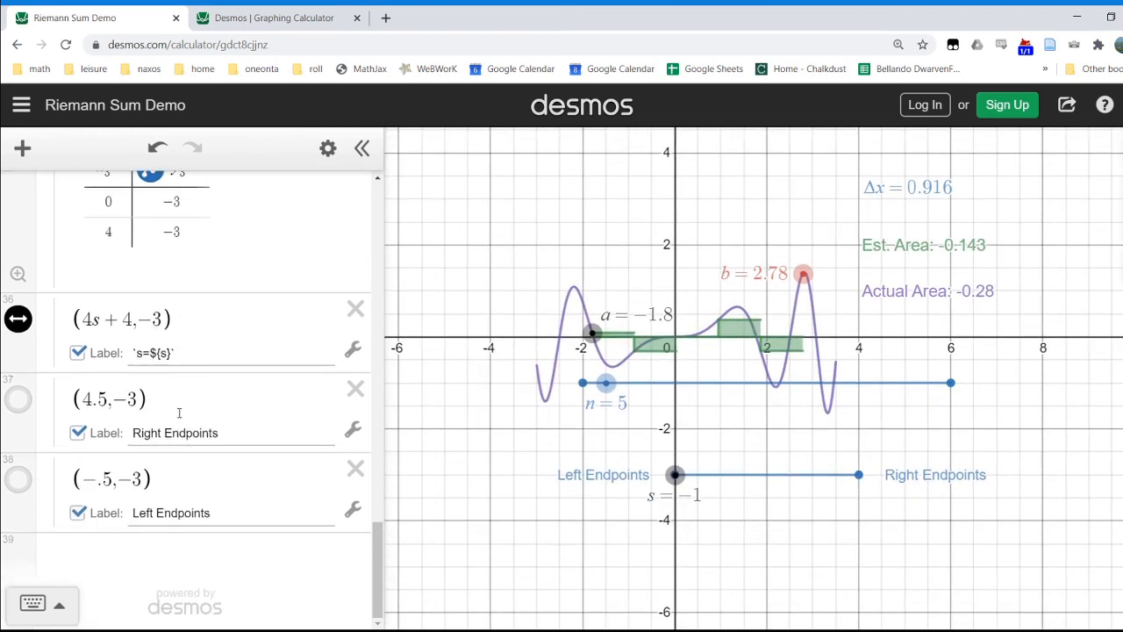
scroll(179, 412, up, 1)
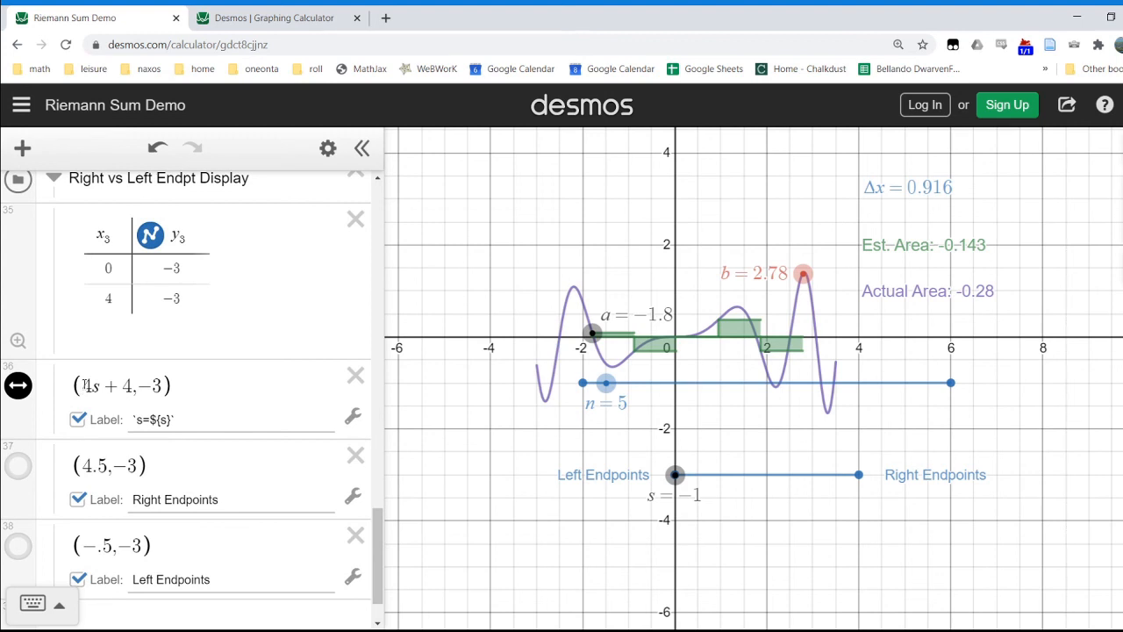
Highlight the 4s+4 coordinate of the endpoint slider point, and collapse the Right vs Left Endpt Display folder
drag(84, 384, 132, 379)
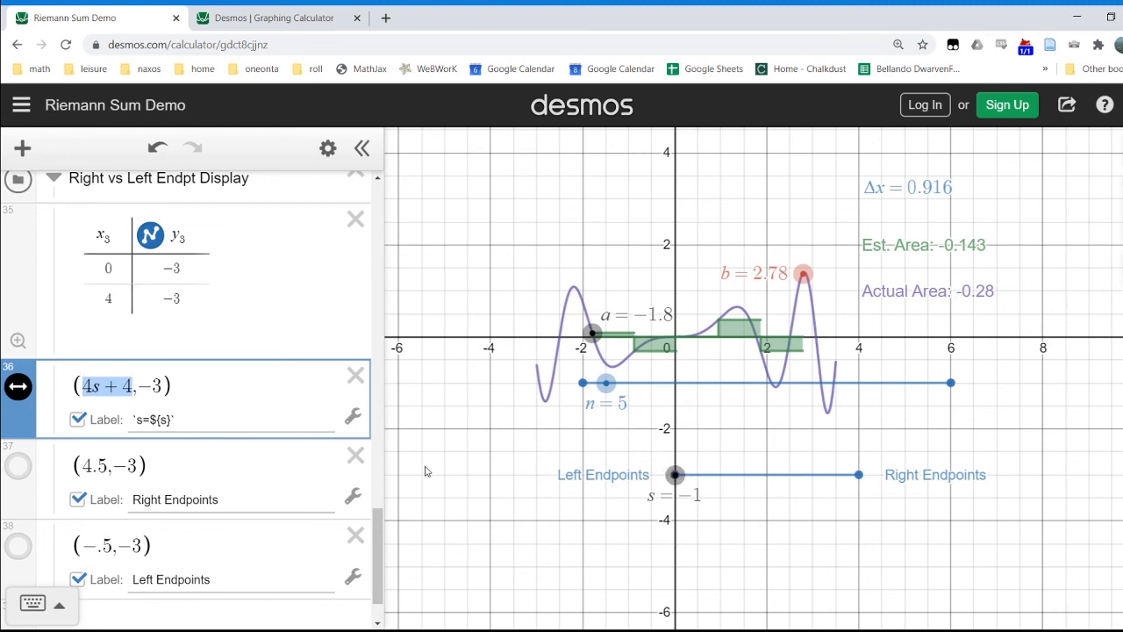
scroll(88, 351, up, 2)
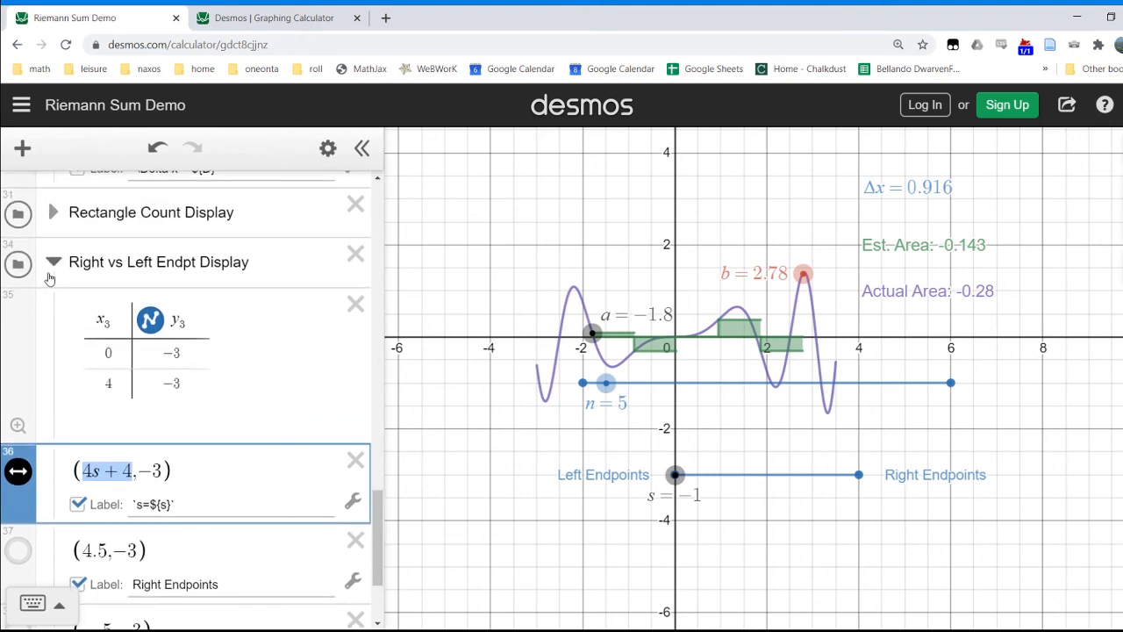
click(49, 278)
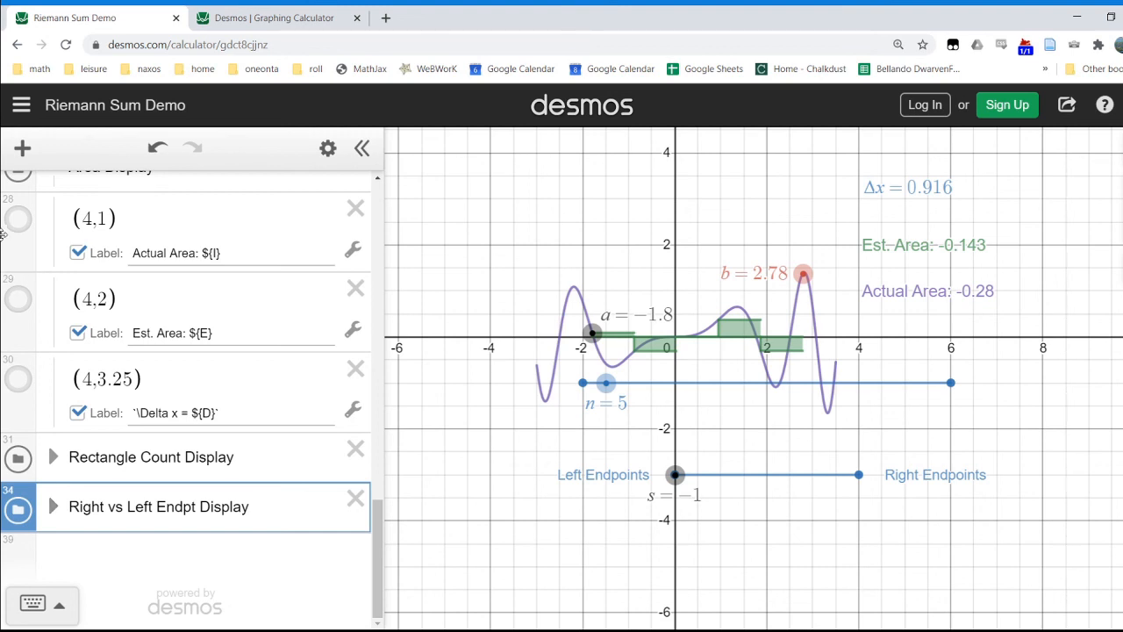
scroll(194, 240, up, 10)
scroll(194, 240, up, 5)
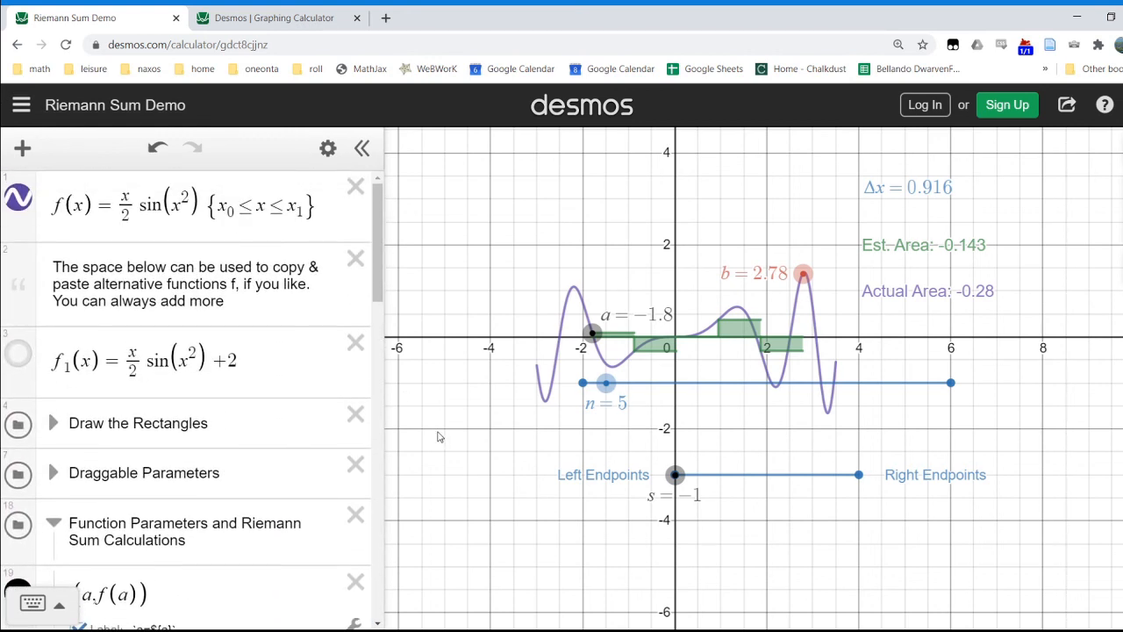
key(alt+p)
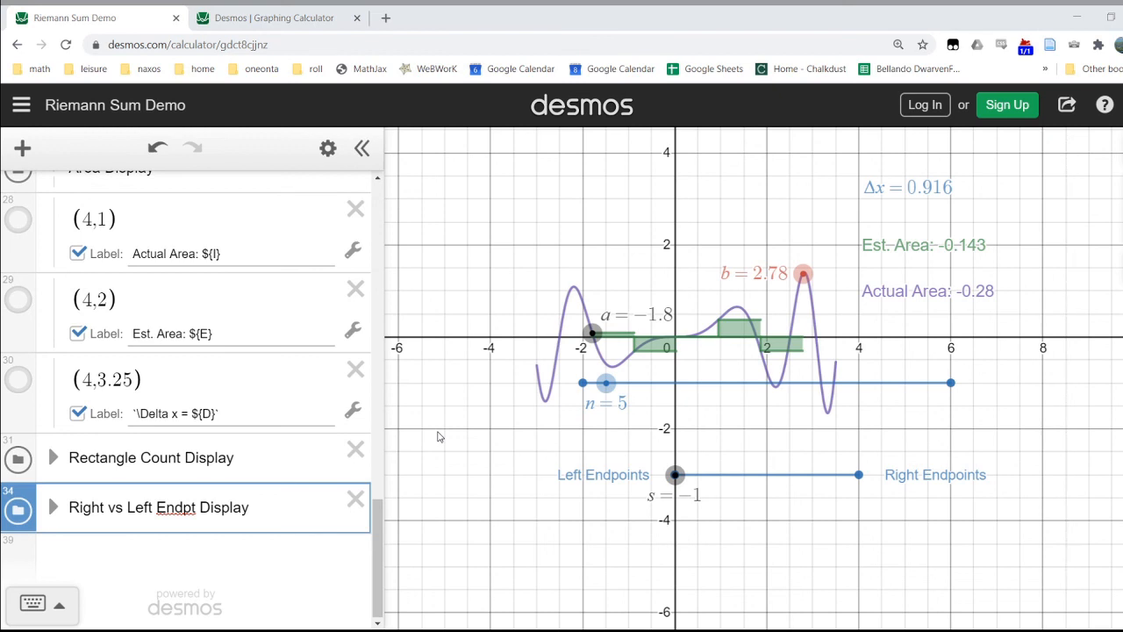